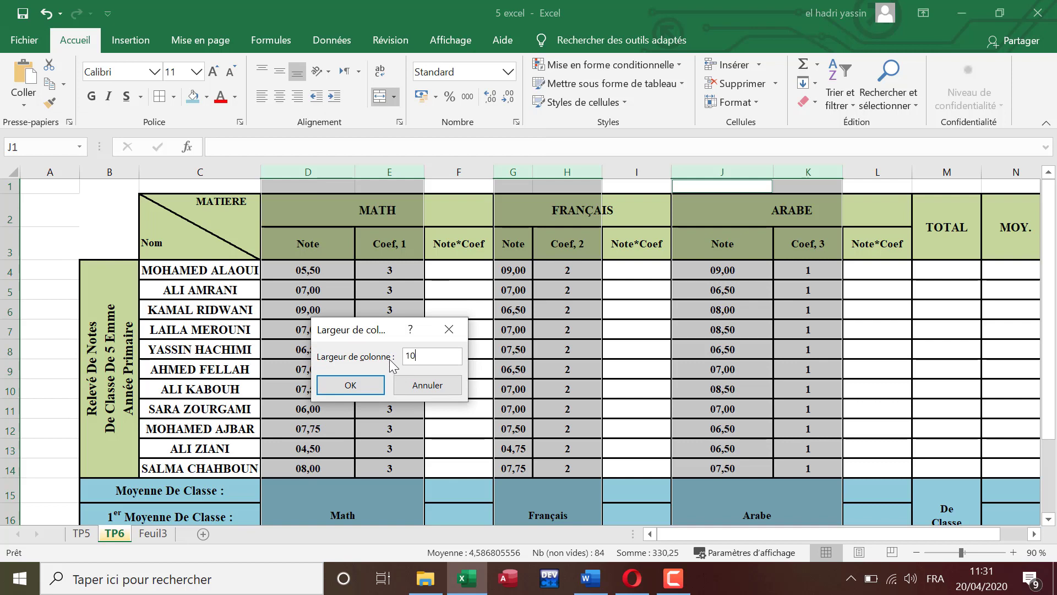
Step: Set the width of the Note and Coef columns D, E, G, H, J and K to 10
{"action": "key", "text": "Return"}
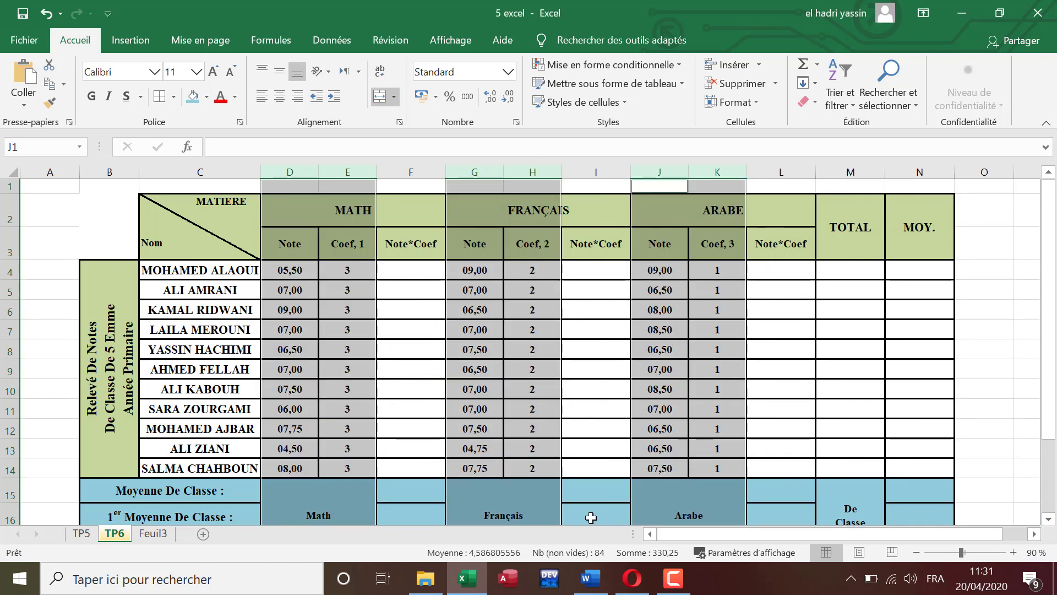
Step: Check the column-width instructions in Word, and in Excel set the width of the Note*Coef columns F, I and L to 11
{"action": "left_click", "coordinate": [590, 578]}
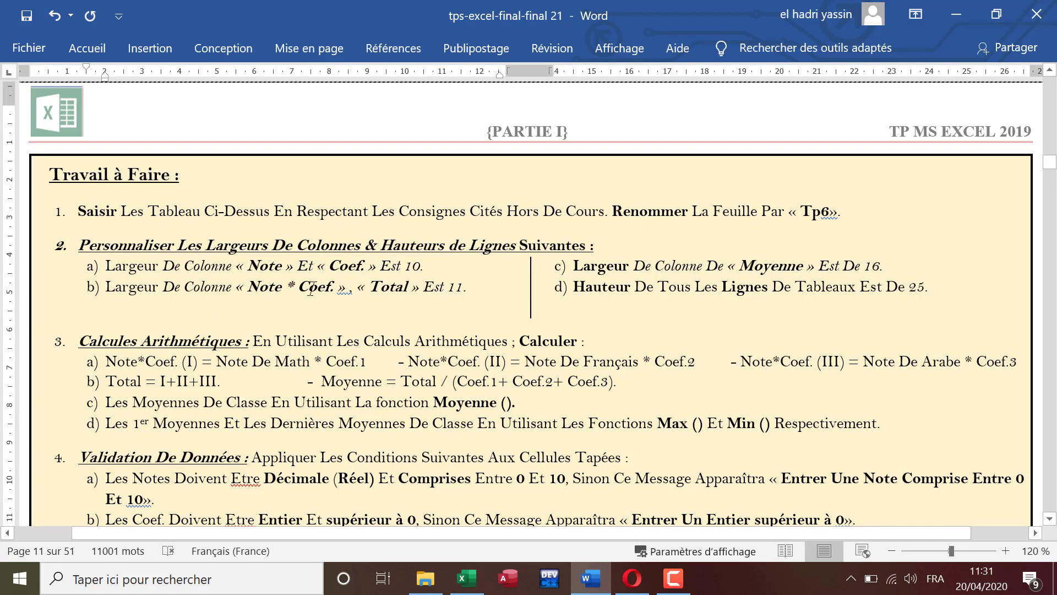
{"action": "left_click", "coordinate": [467, 578]}
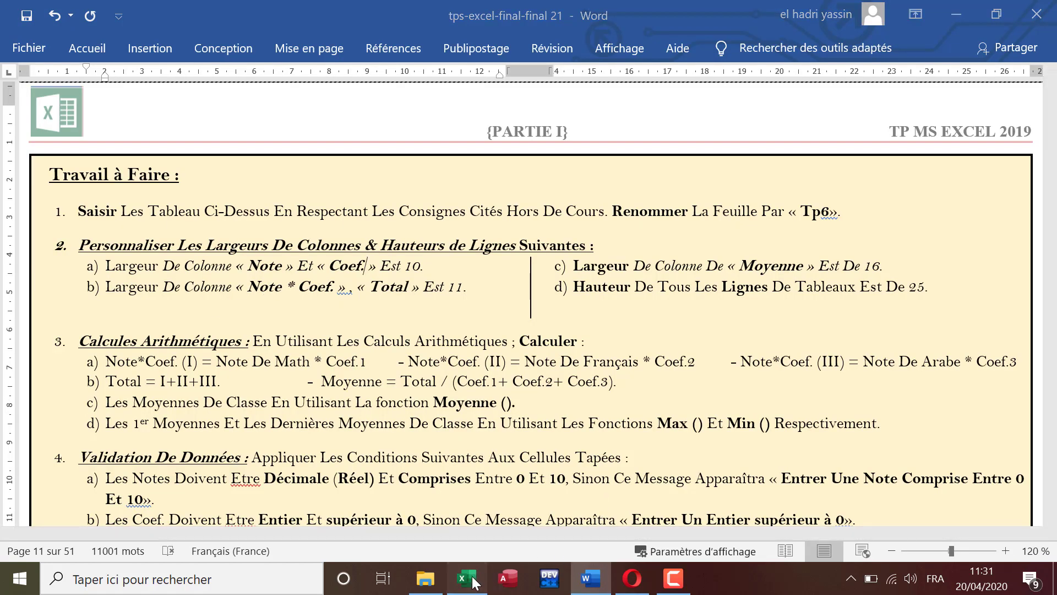
{"action": "left_click", "coordinate": [423, 330]}
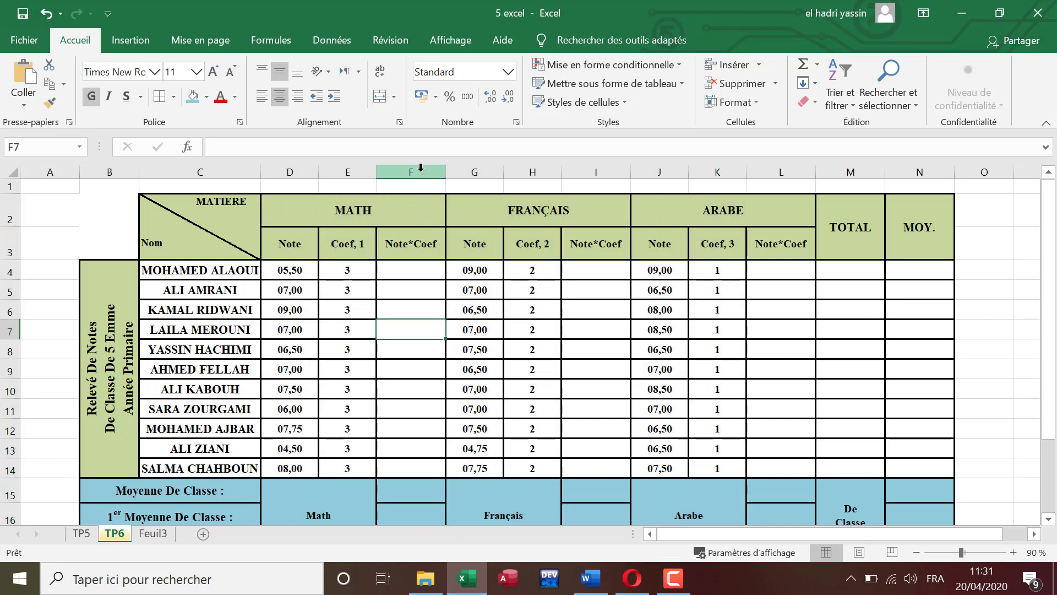
{"action": "left_click", "coordinate": [420, 171]}
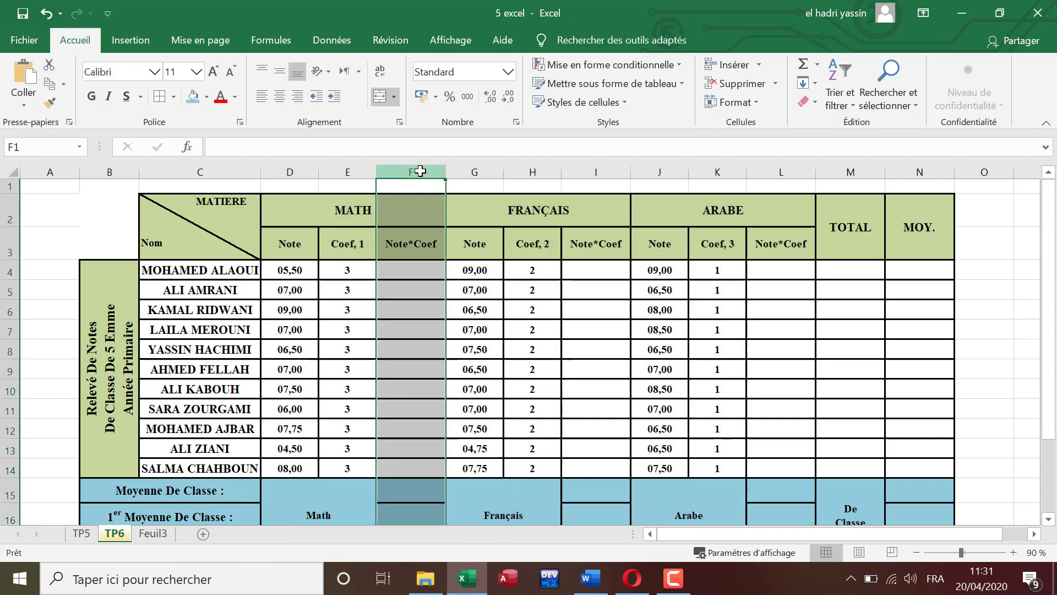
{"action": "left_click", "coordinate": [595, 172], "text": "ctrl"}
{"action": "left_click", "coordinate": [793, 169], "text": "ctrl"}
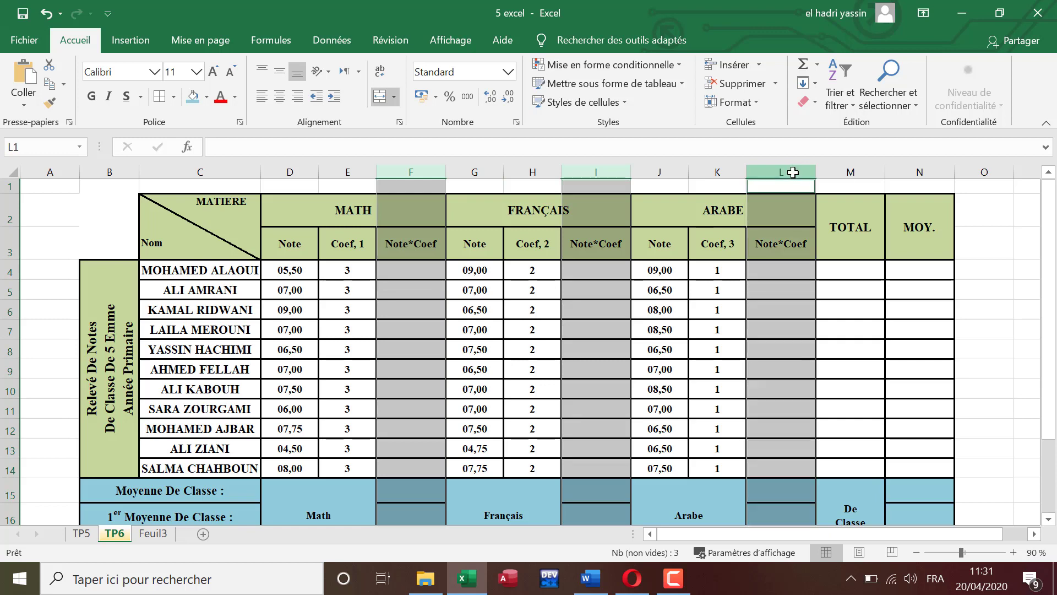
{"action": "right_click", "coordinate": [795, 170]}
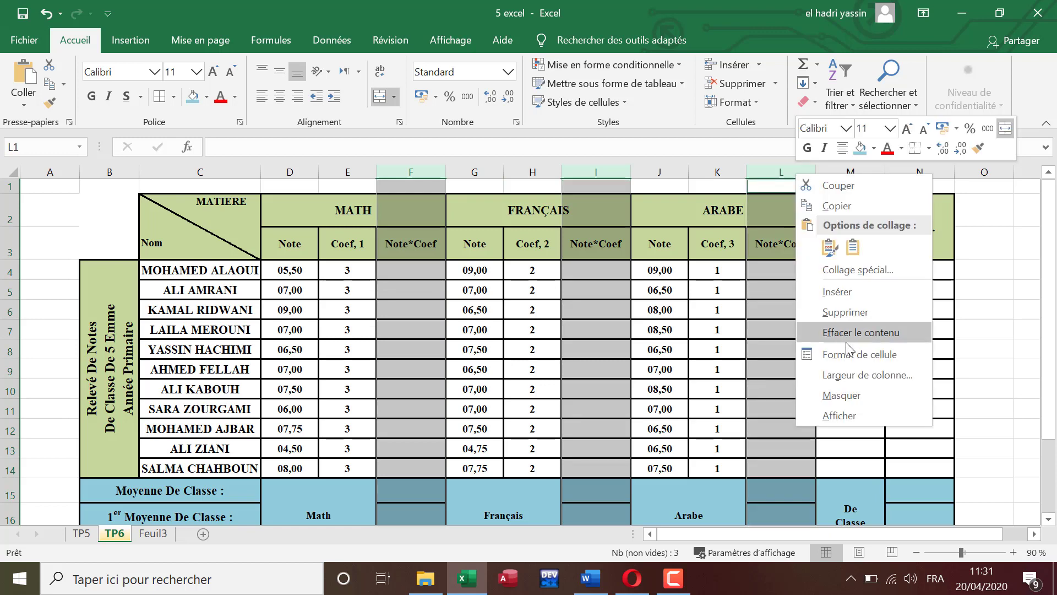
{"action": "left_click", "coordinate": [850, 380]}
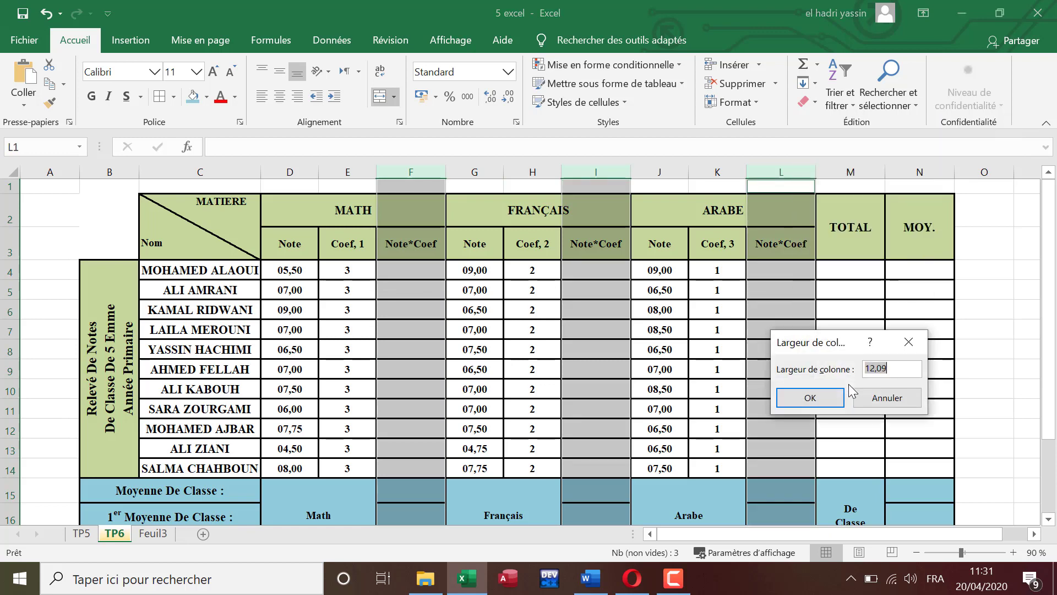
{"action": "type", "text": "11"}
{"action": "key", "text": "Return"}
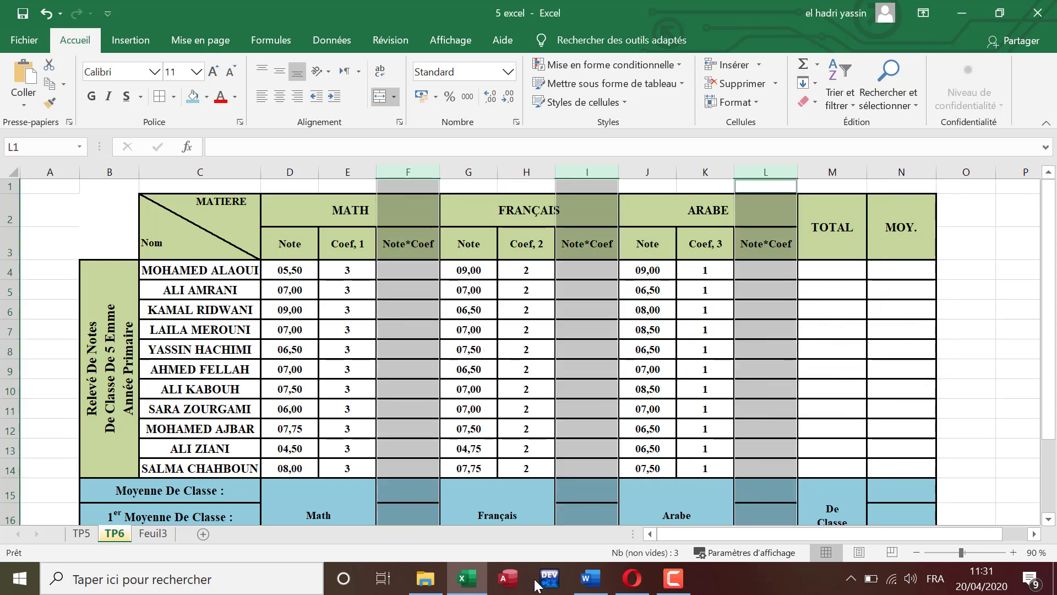
Step: Recheck the instructions in Word, and in Excel set the width of the MOY. column N to 16
{"action": "left_click", "coordinate": [589, 578]}
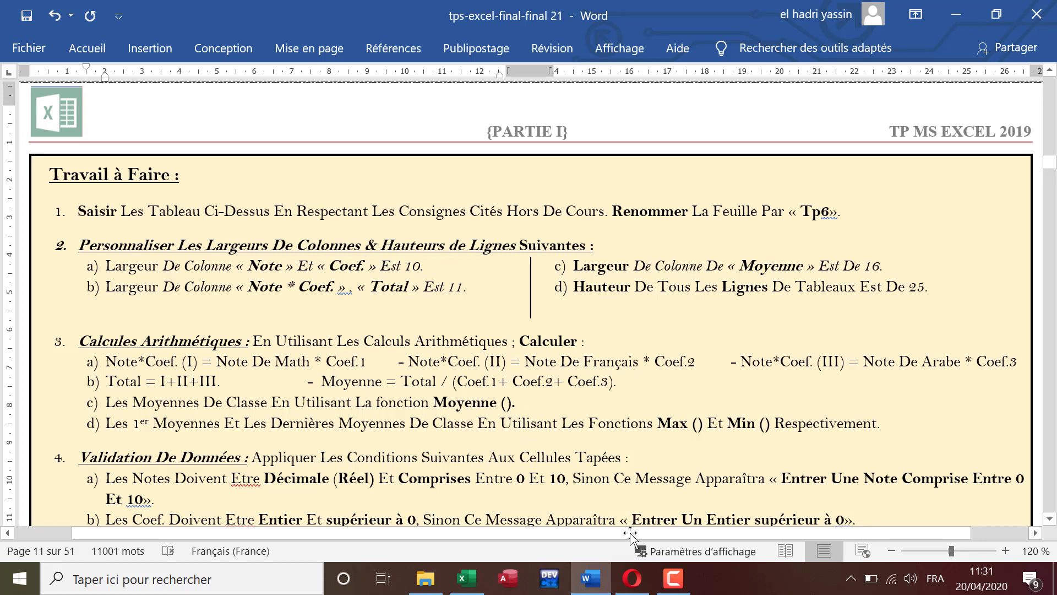
{"action": "left_click", "coordinate": [466, 578]}
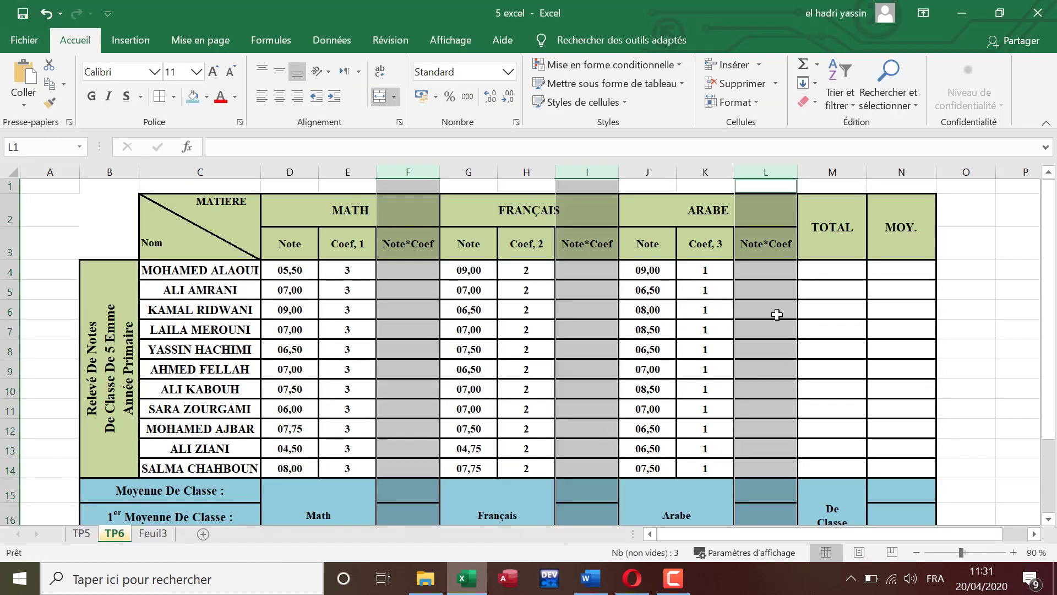
{"action": "left_click", "coordinate": [900, 174]}
{"action": "right_click", "coordinate": [899, 176]}
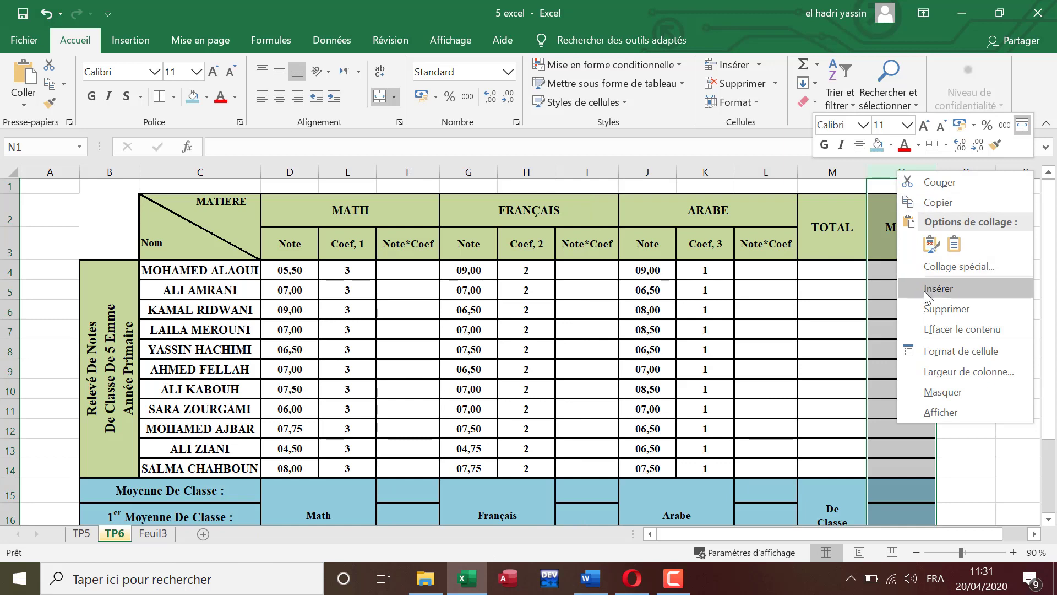
{"action": "left_click", "coordinate": [947, 371]}
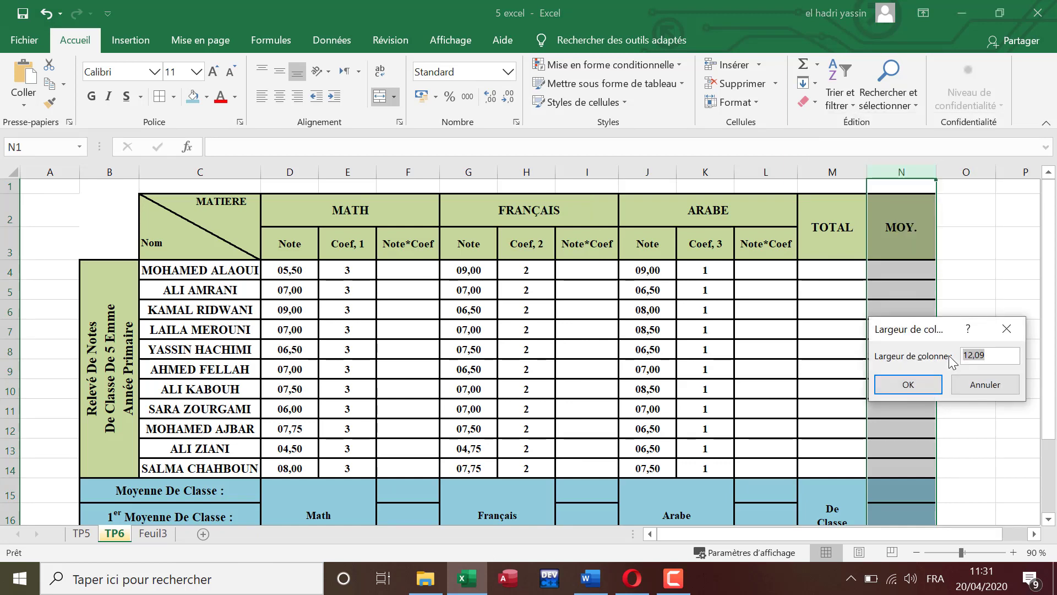
{"action": "type", "text": "16"}
{"action": "key", "text": "Return"}
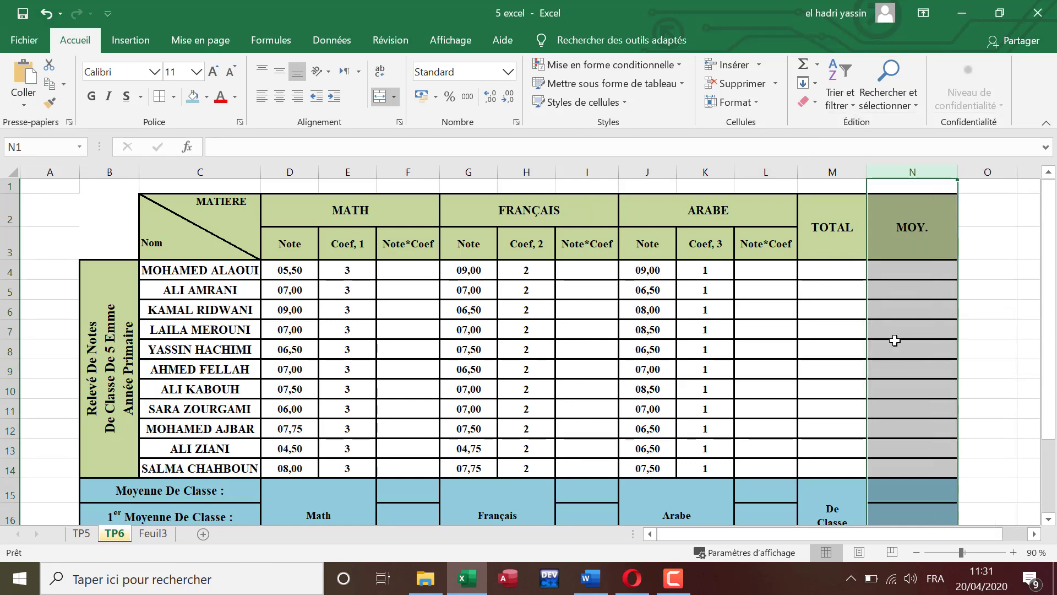
{"action": "left_click", "coordinate": [987, 231]}
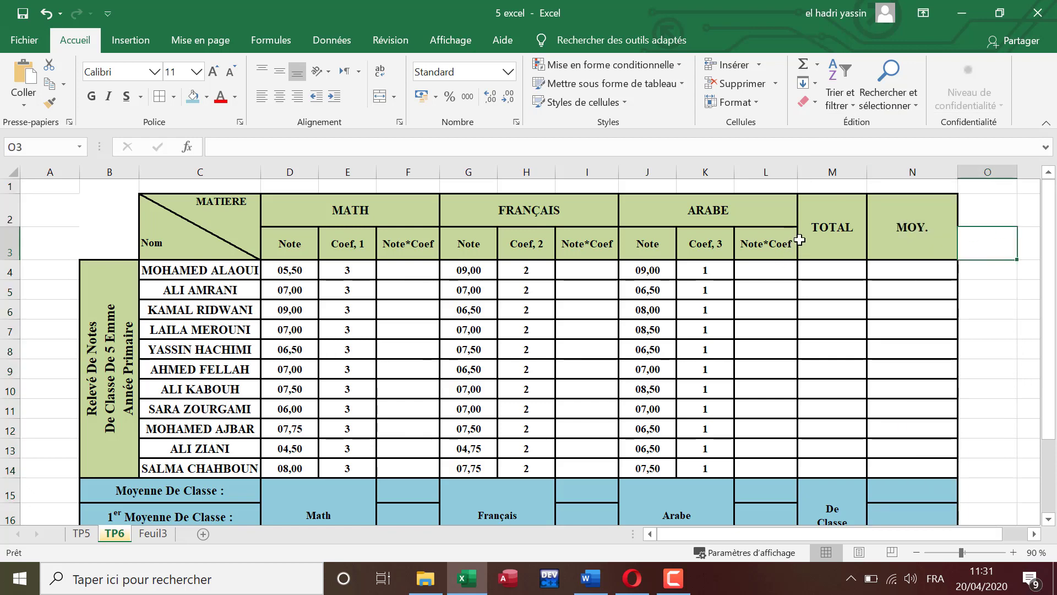
Step: Set the width of the TOTAL column M to 16
{"action": "right_click", "coordinate": [830, 172]}
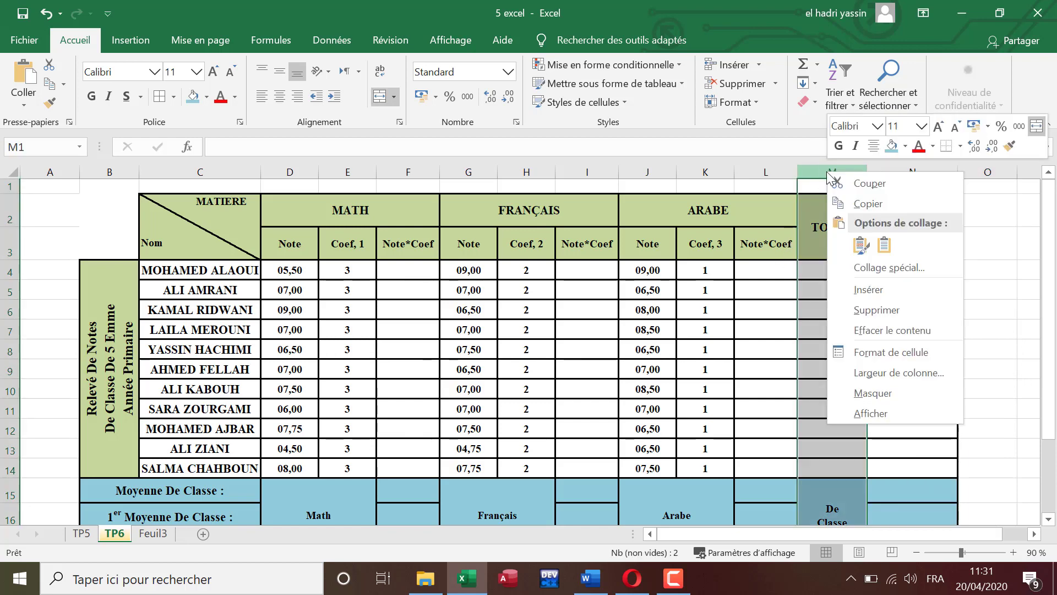
{"action": "left_click", "coordinate": [884, 367]}
{"action": "type", "text": "16"}
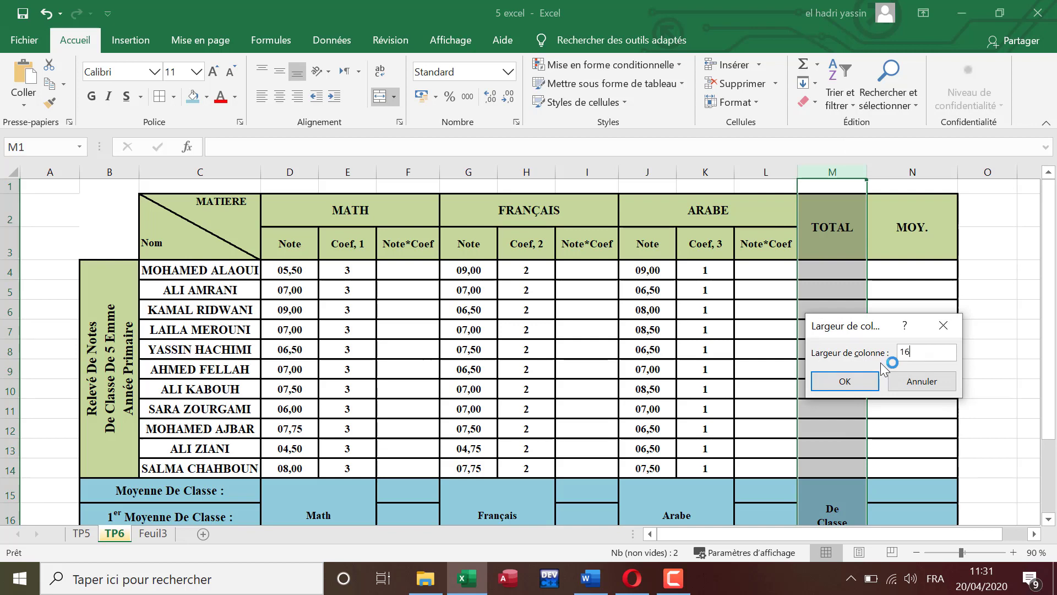
{"action": "key", "text": "Return"}
{"action": "left_click", "coordinate": [857, 352]}
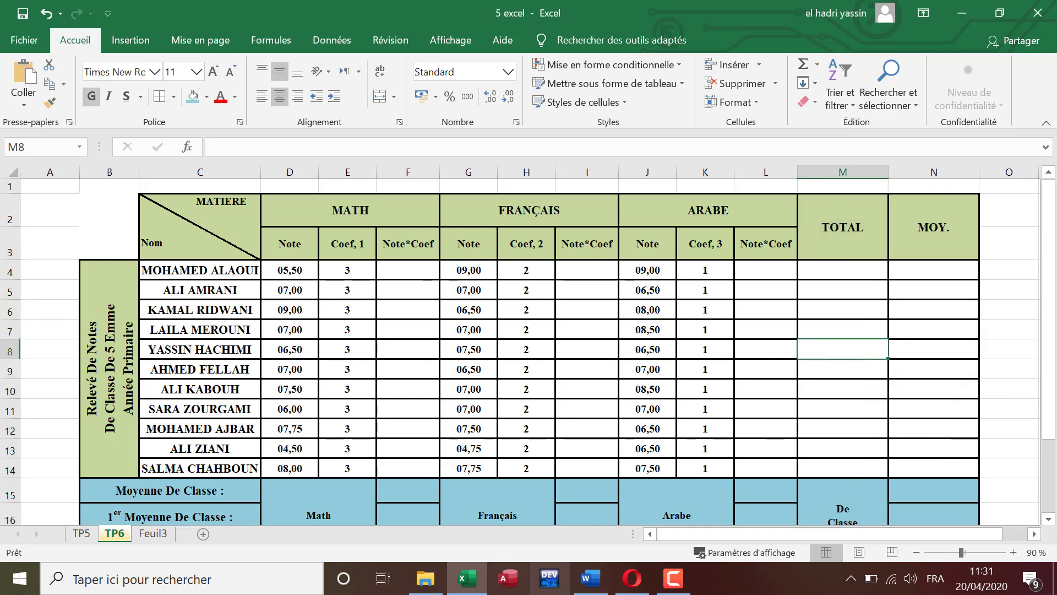
Step: Check the row-height instruction in Word, and in Excel set the height of student rows 4 to 14 to 25
{"action": "left_click", "coordinate": [590, 578]}
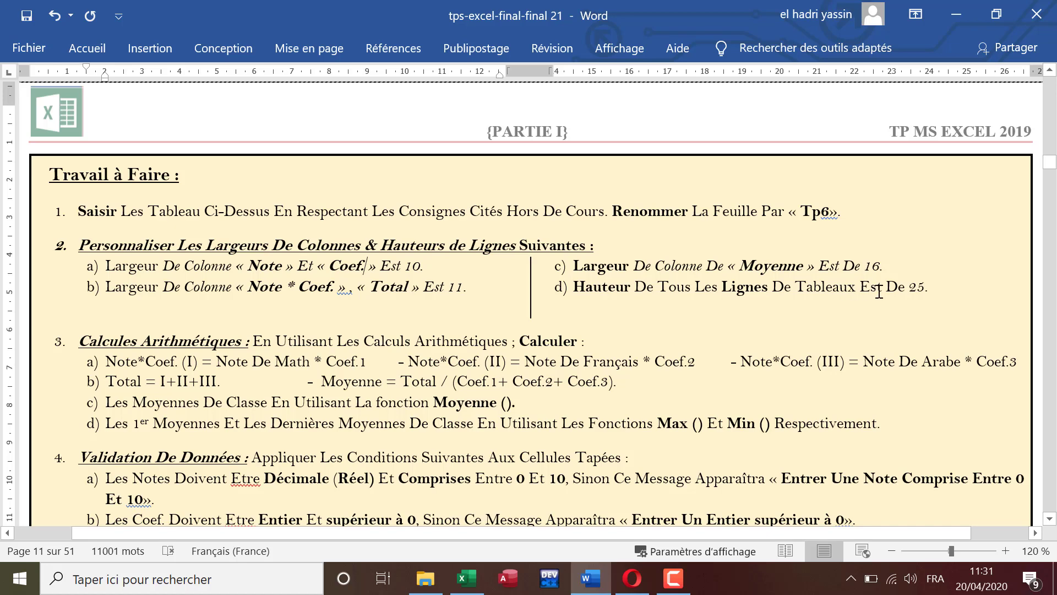
{"action": "left_click", "coordinate": [467, 579]}
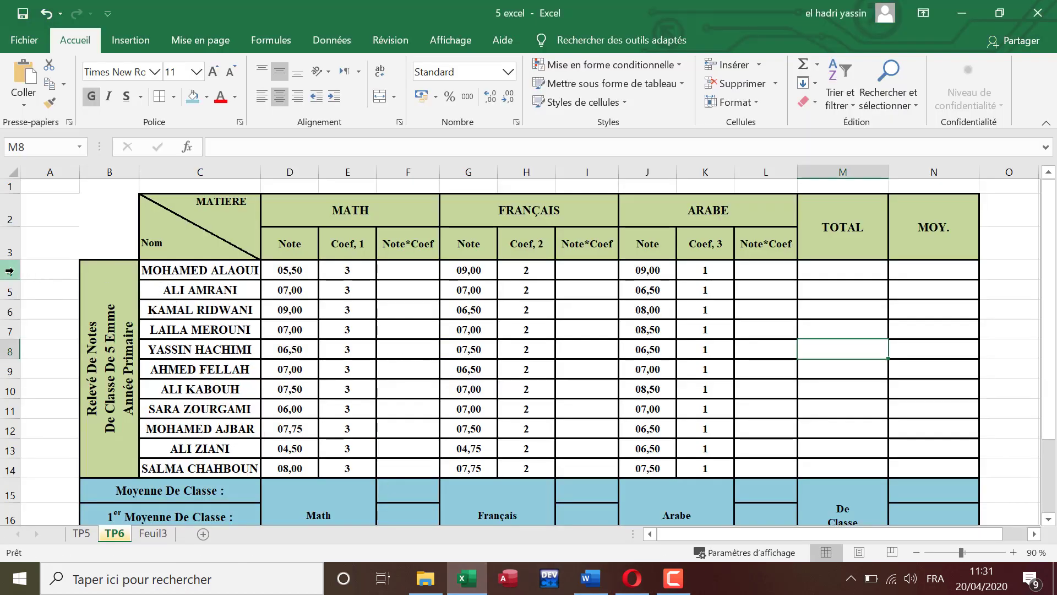
{"action": "left_click_drag", "start_coordinate": [13, 272], "coordinate": [14, 471]}
{"action": "right_click", "coordinate": [6, 410]}
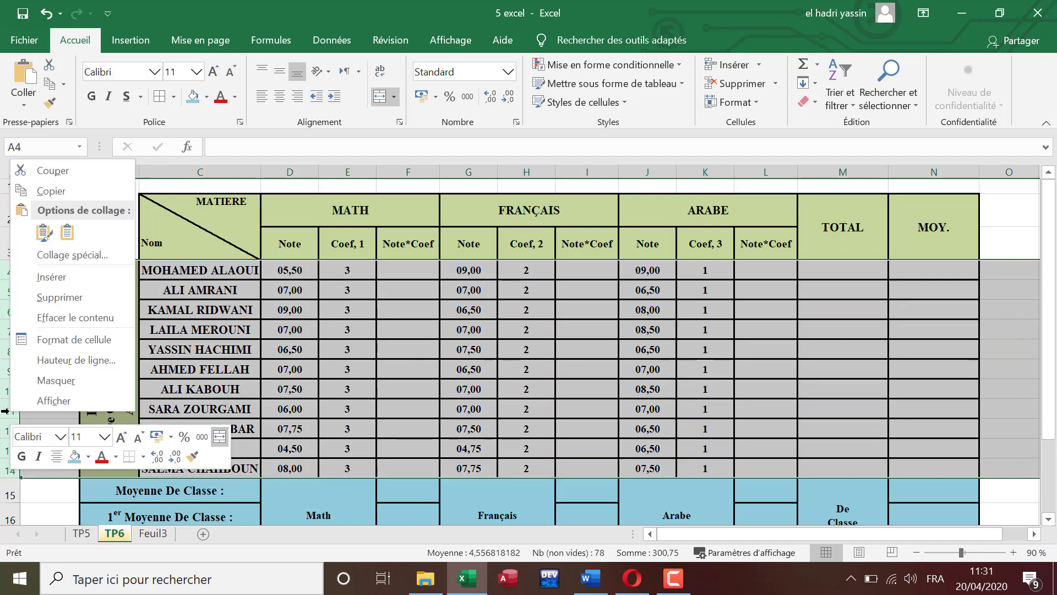
{"action": "left_click", "coordinate": [52, 361]}
{"action": "type", "text": "25"}
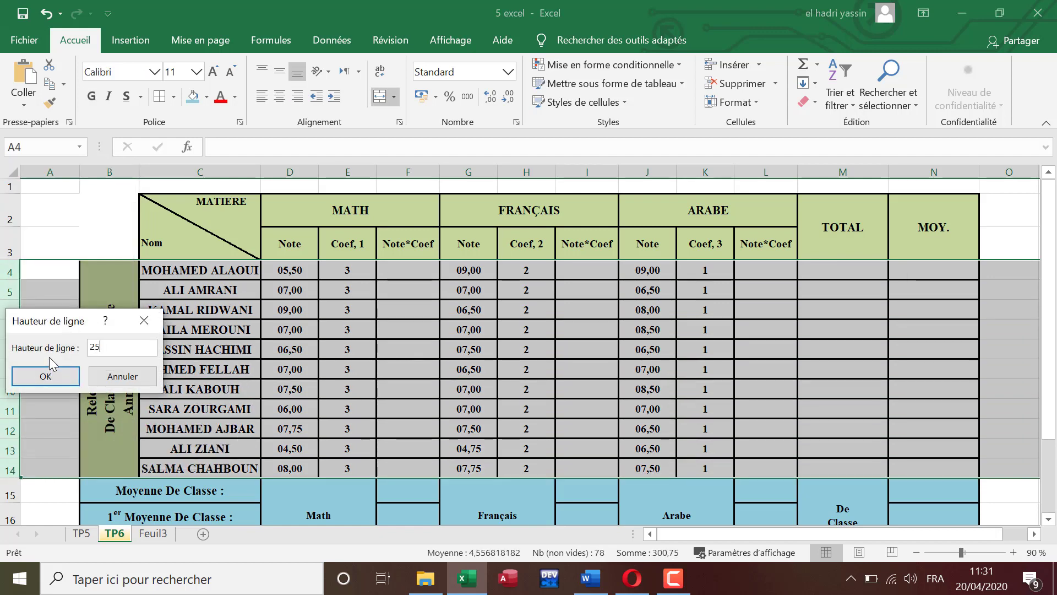
{"action": "key", "text": "Return"}
{"action": "scroll", "coordinate": [525, 385], "scroll_direction": "down", "scroll_amount": 1}
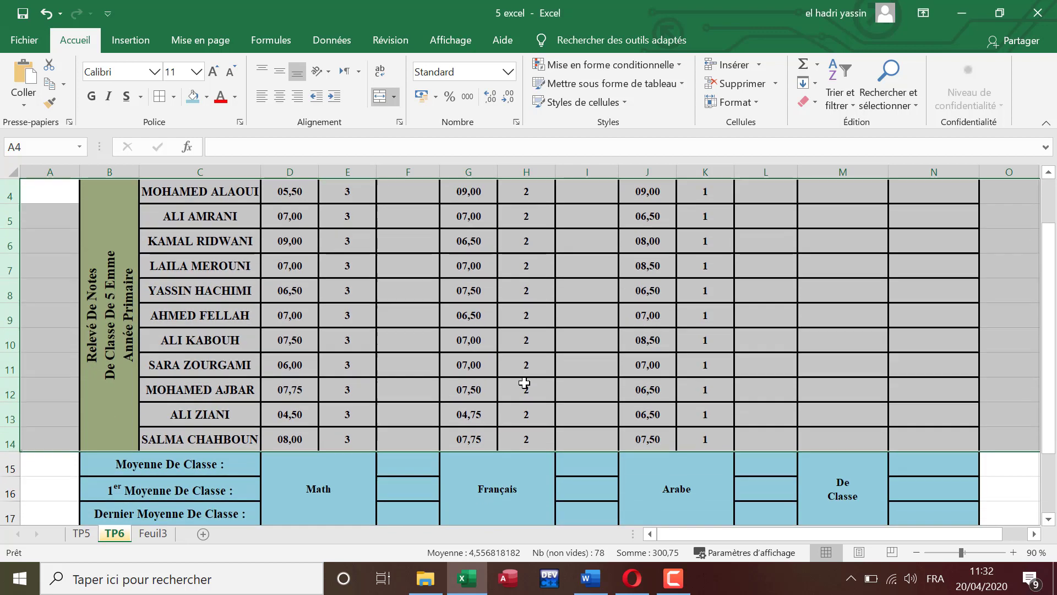
{"action": "scroll", "coordinate": [524, 385], "scroll_direction": "up", "scroll_amount": 1}
{"action": "left_click", "coordinate": [349, 292]}
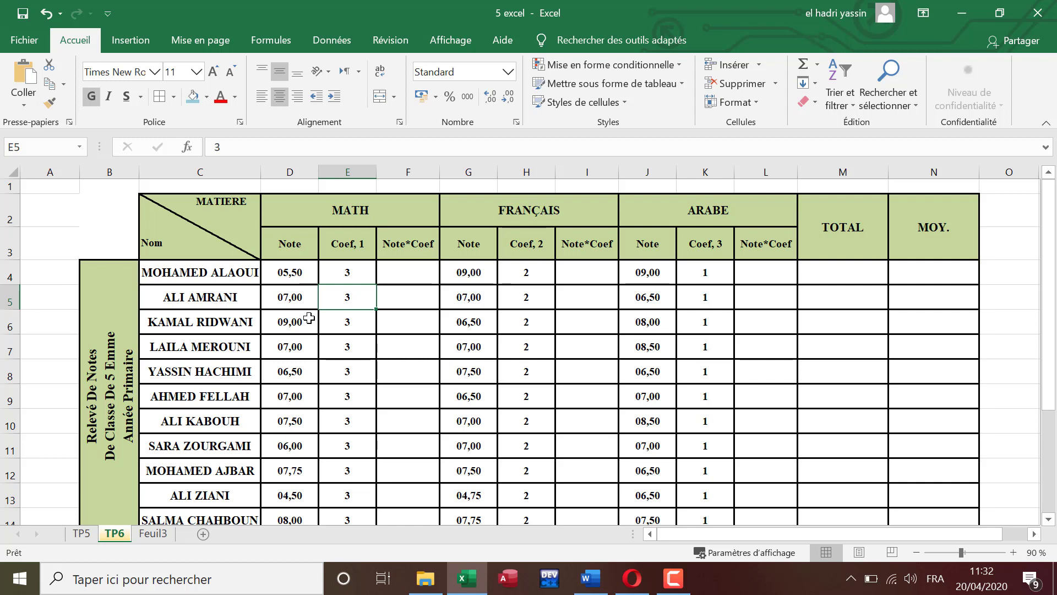
Step: Read the arithmetic calculation instructions for Note*Coef in the Word document and return to the Excel workbook
{"action": "left_click", "coordinate": [590, 578]}
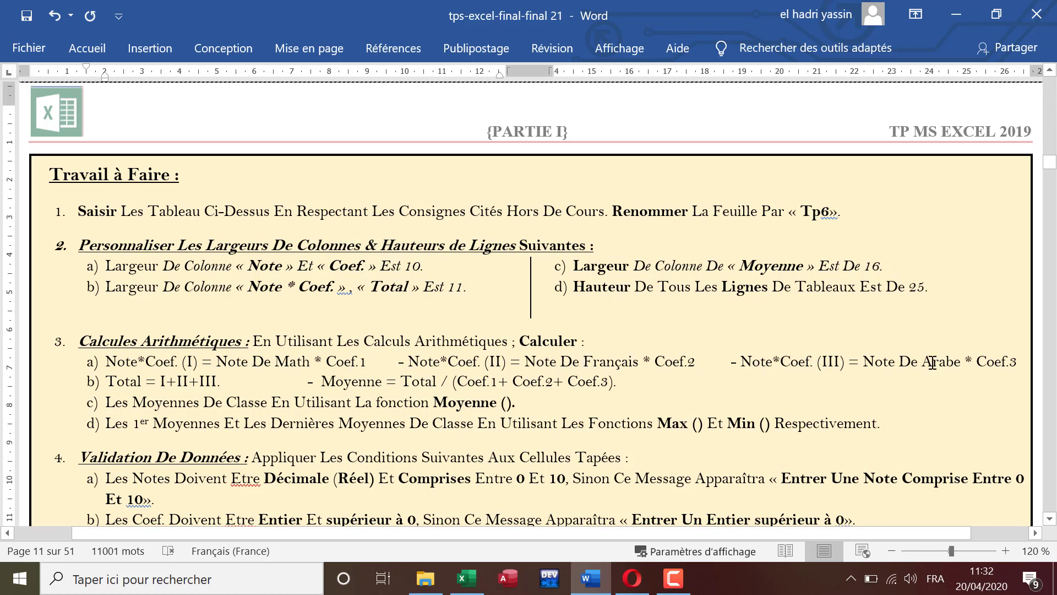
{"action": "left_click", "coordinate": [475, 583]}
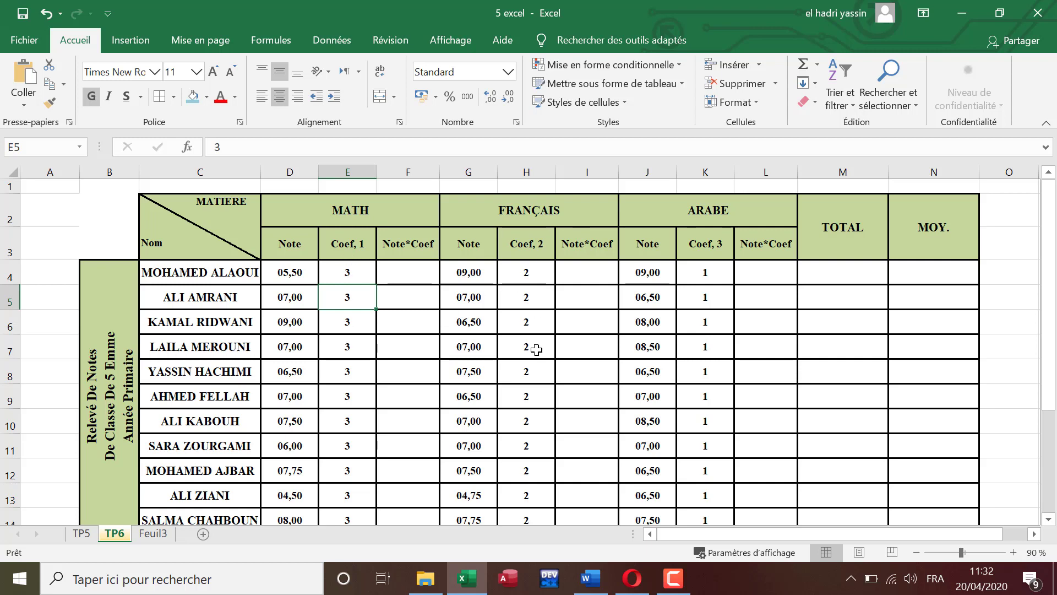
{"action": "left_click", "coordinate": [413, 276]}
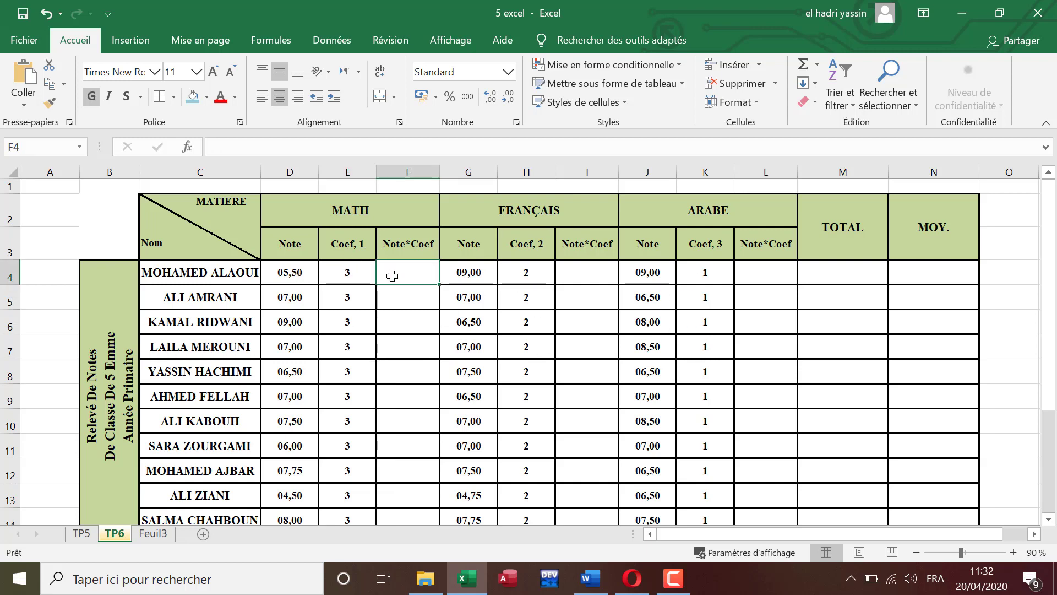
{"action": "type", "text": "="}
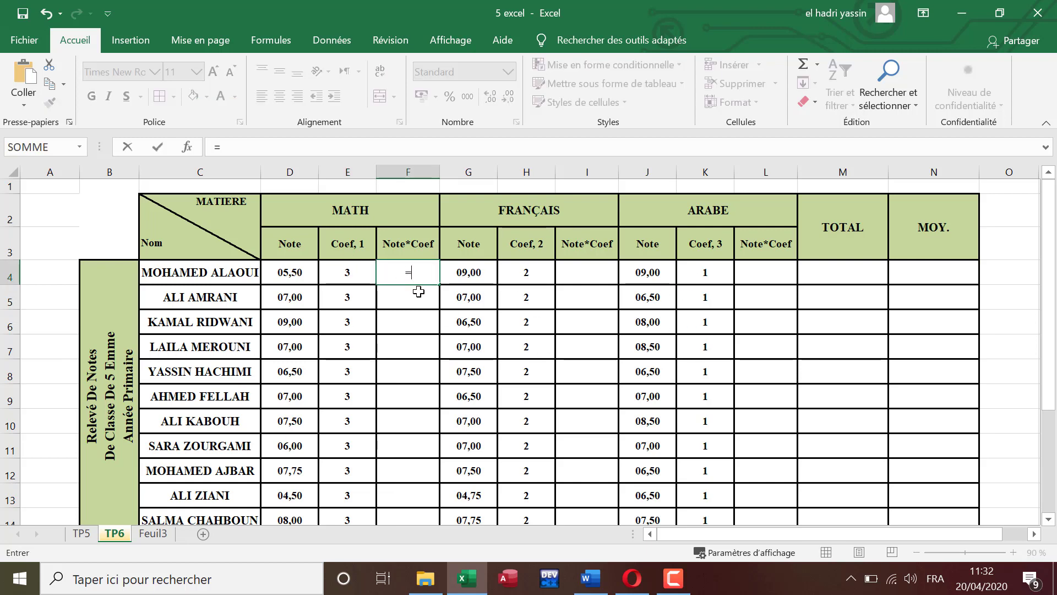
{"action": "key", "text": "BackSpace"}
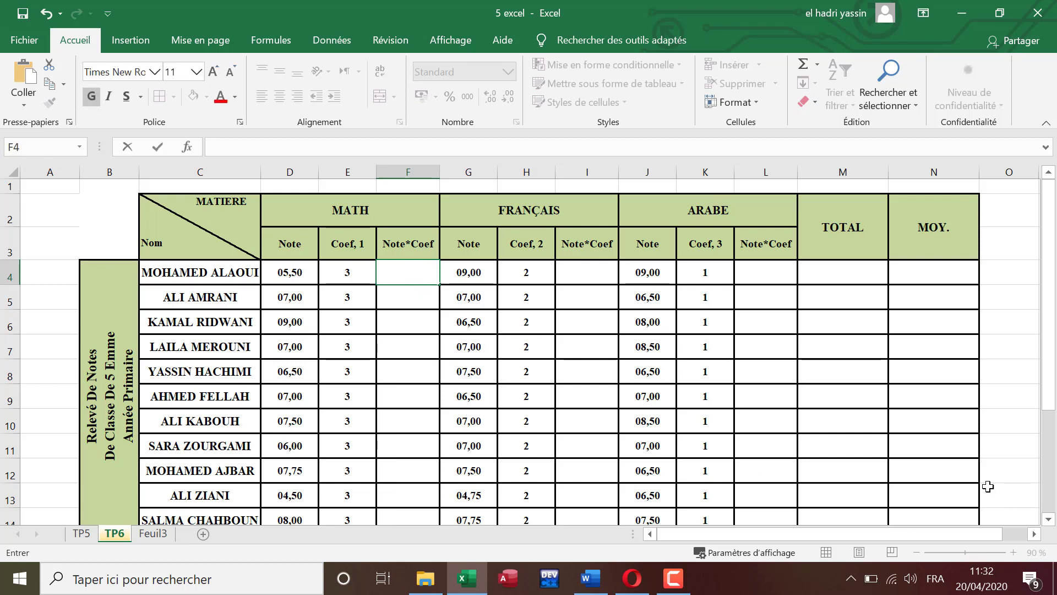
Step: Zoom the sheet to 110 % and calculate the first student's Math Note*Coef in F4 with the formula =D4*E4
{"action": "left_click", "coordinate": [1010, 496]}
{"action": "left_click", "coordinate": [1014, 552]}
{"action": "left_click", "coordinate": [1013, 553]}
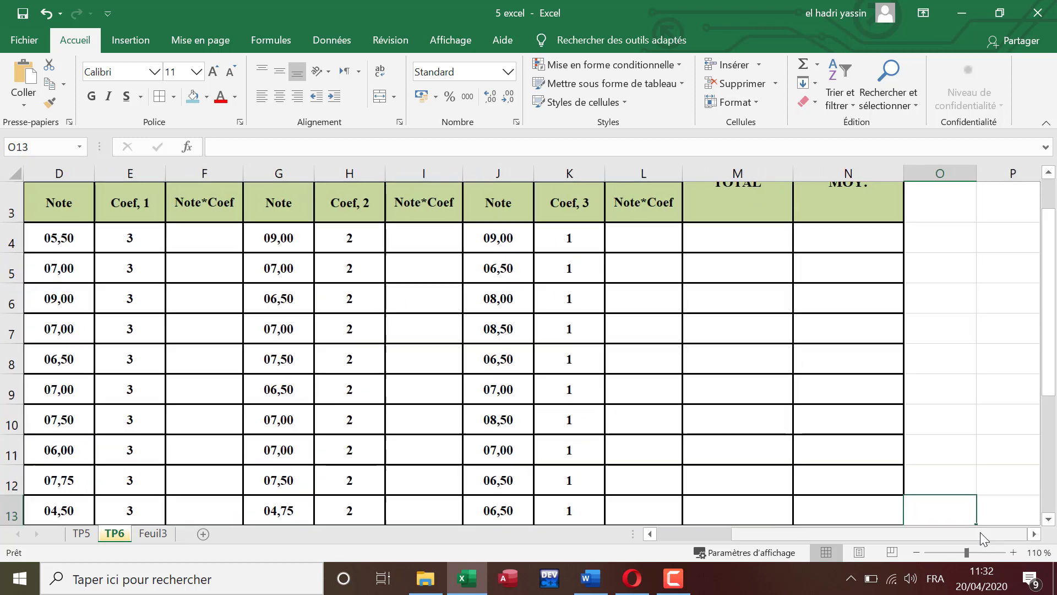
{"action": "left_click_drag", "start_coordinate": [981, 532], "coordinate": [744, 532]}
{"action": "left_click", "coordinate": [502, 230]}
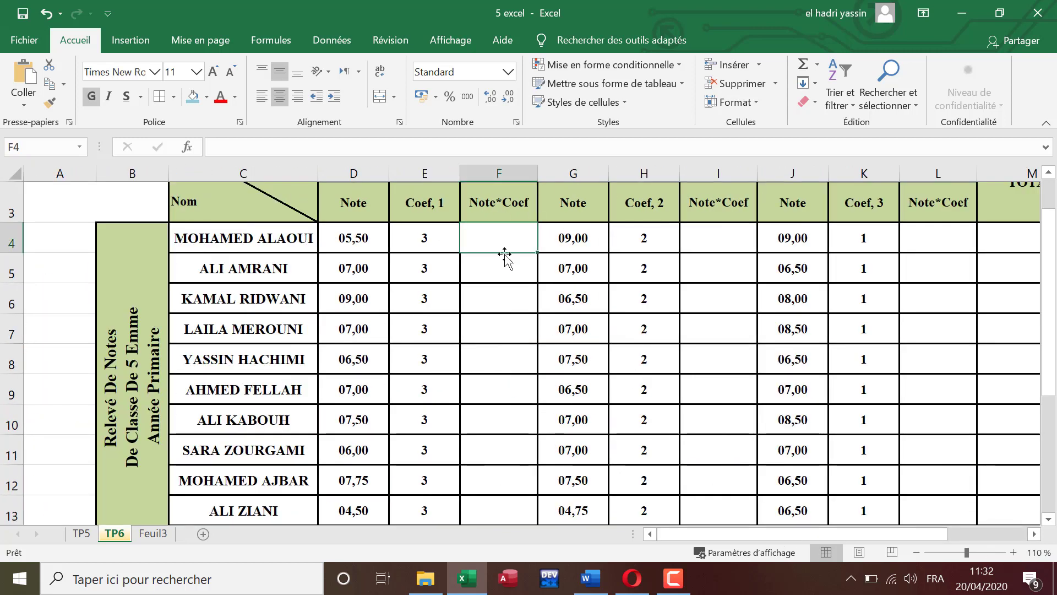
{"action": "scroll", "coordinate": [503, 255], "scroll_direction": "up", "scroll_amount": 1}
{"action": "type", "text": "="}
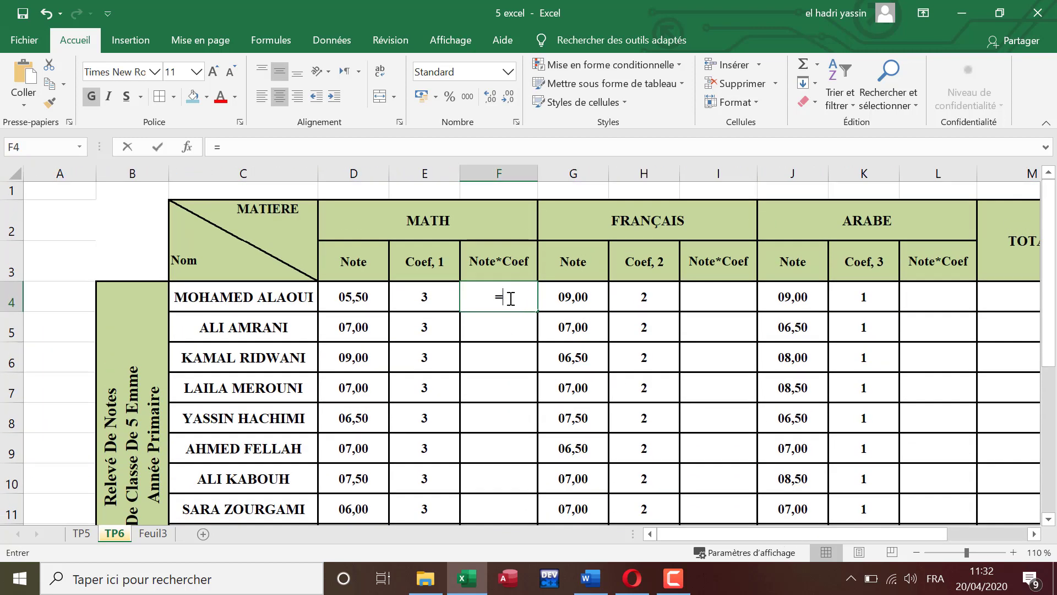
{"action": "left_click", "coordinate": [346, 297]}
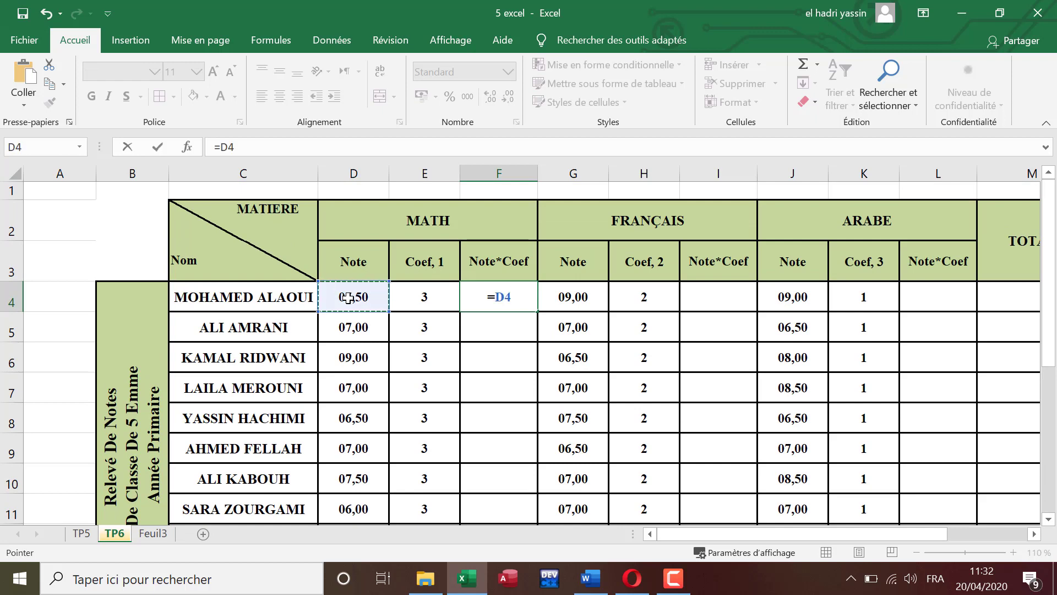
{"action": "type", "text": "*"}
{"action": "left_click", "coordinate": [422, 300]}
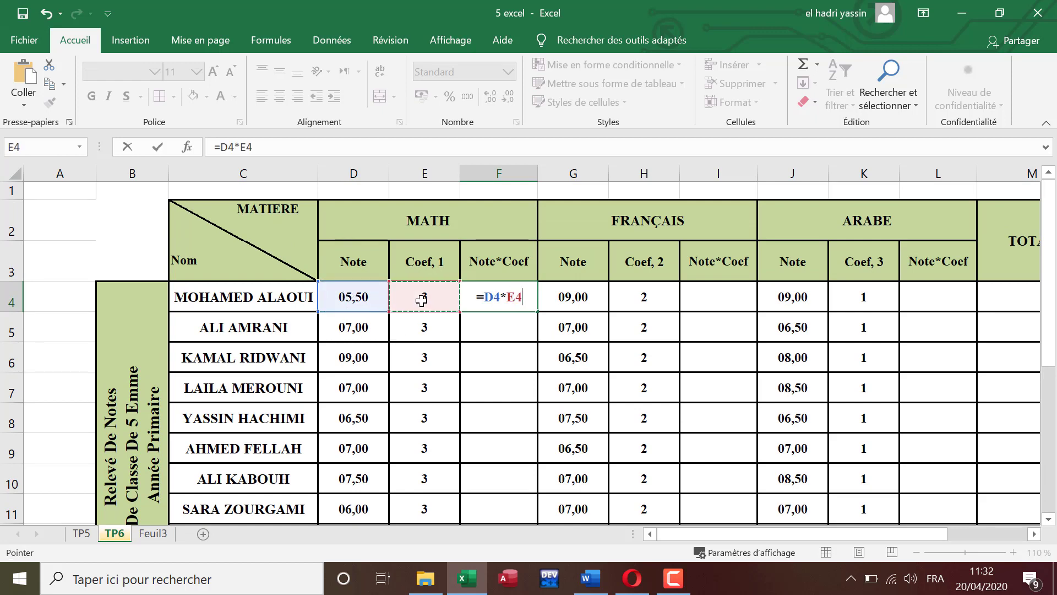
{"action": "key", "text": "Return"}
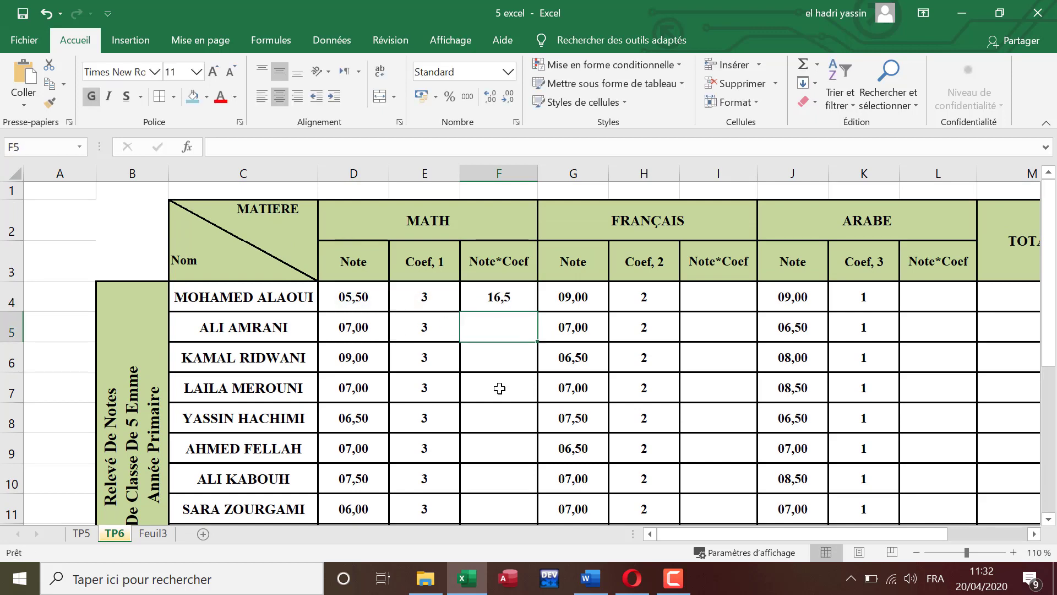
Step: Fill the Math Note*Coef formula from F4 down to F14 for all students
{"action": "left_click", "coordinate": [525, 298]}
{"action": "left_click_drag", "start_coordinate": [541, 312], "coordinate": [527, 429]}
{"action": "scroll", "coordinate": [529, 406], "scroll_direction": "up", "scroll_amount": 2}
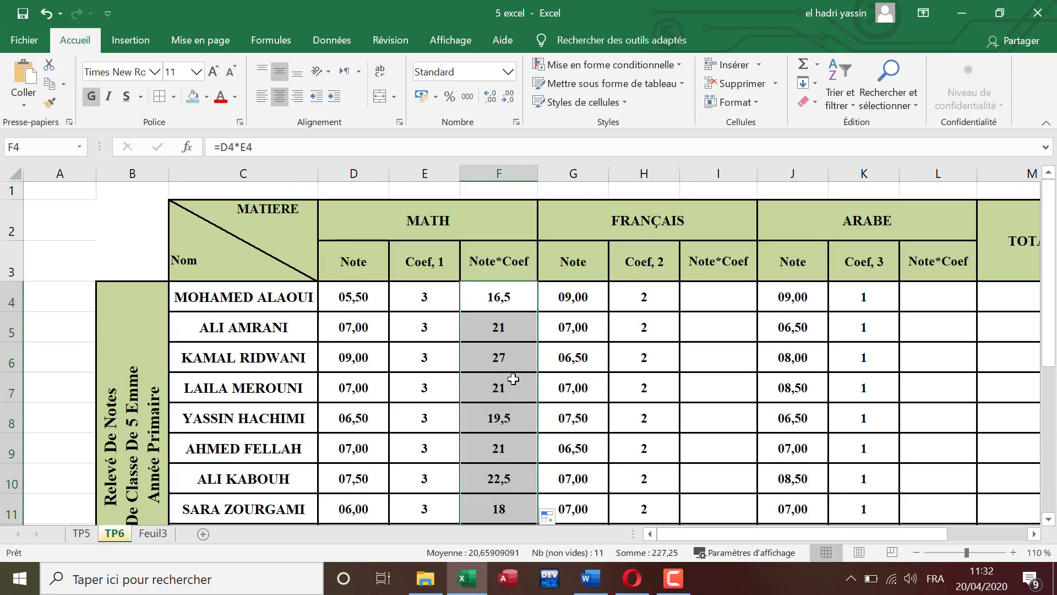
Step: Calculate the first student's Français Note*Coef in I4 with the formula =G4*H4
{"action": "left_click", "coordinate": [716, 293]}
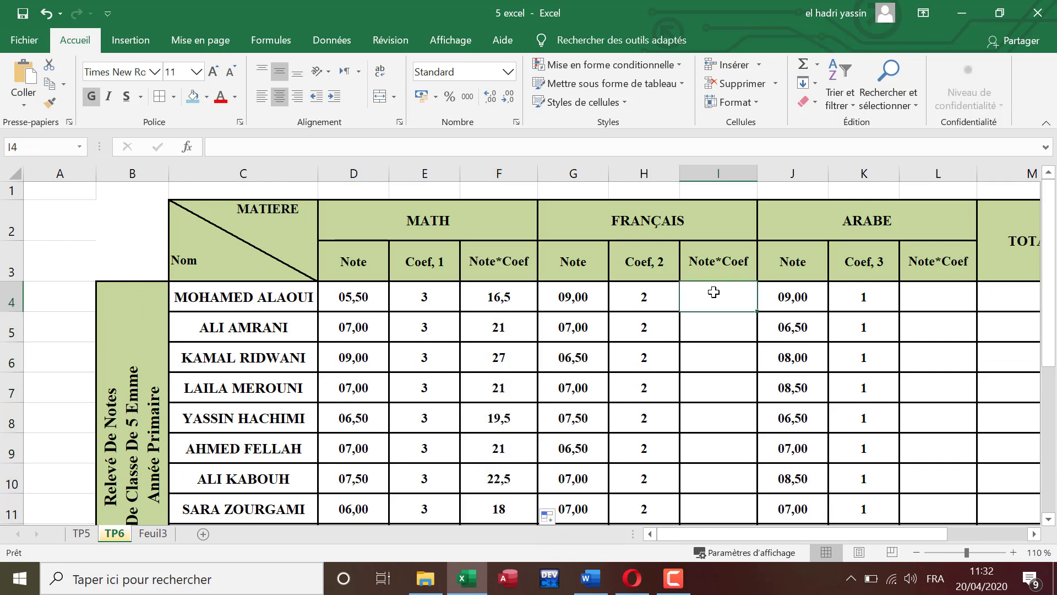
{"action": "type", "text": "="}
{"action": "left_click", "coordinate": [581, 296]}
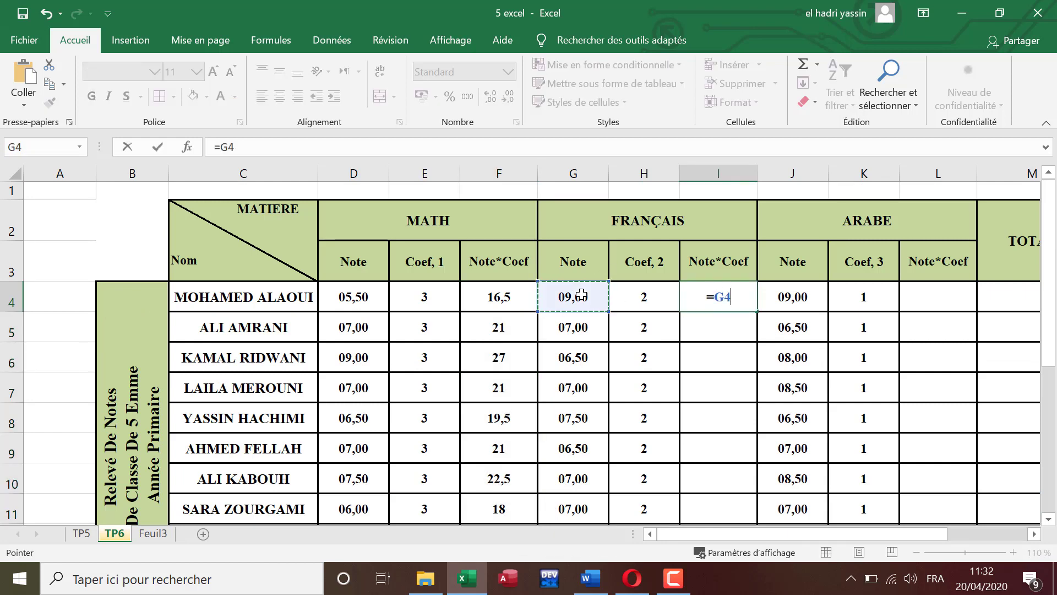
{"action": "type", "text": "*"}
{"action": "left_click", "coordinate": [663, 294]}
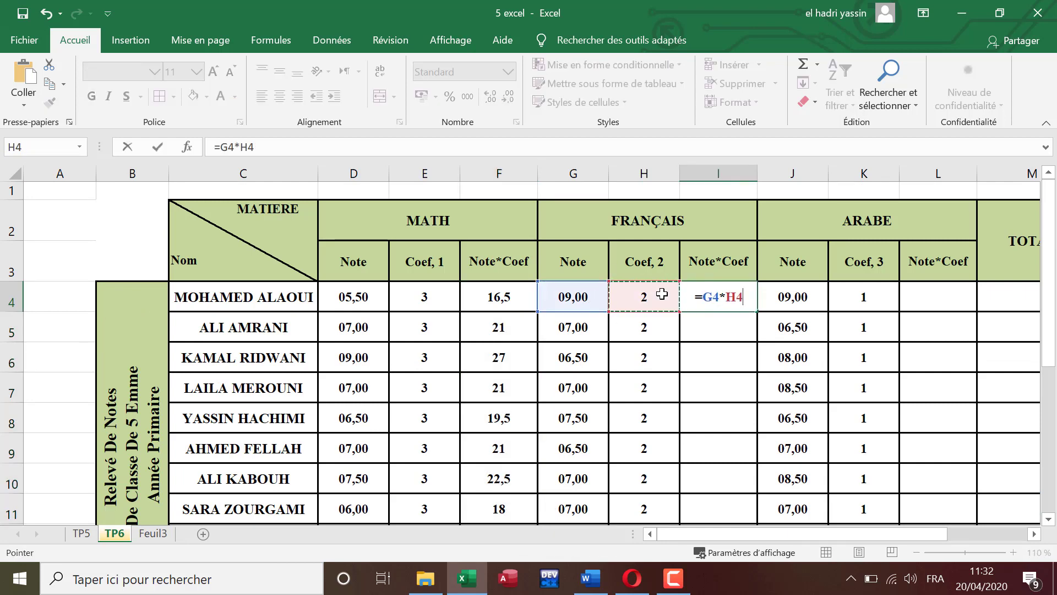
{"action": "key", "text": "Return"}
Step: Fill the Français Note*Coef formula from I4 down to I14
{"action": "left_click", "coordinate": [751, 303]}
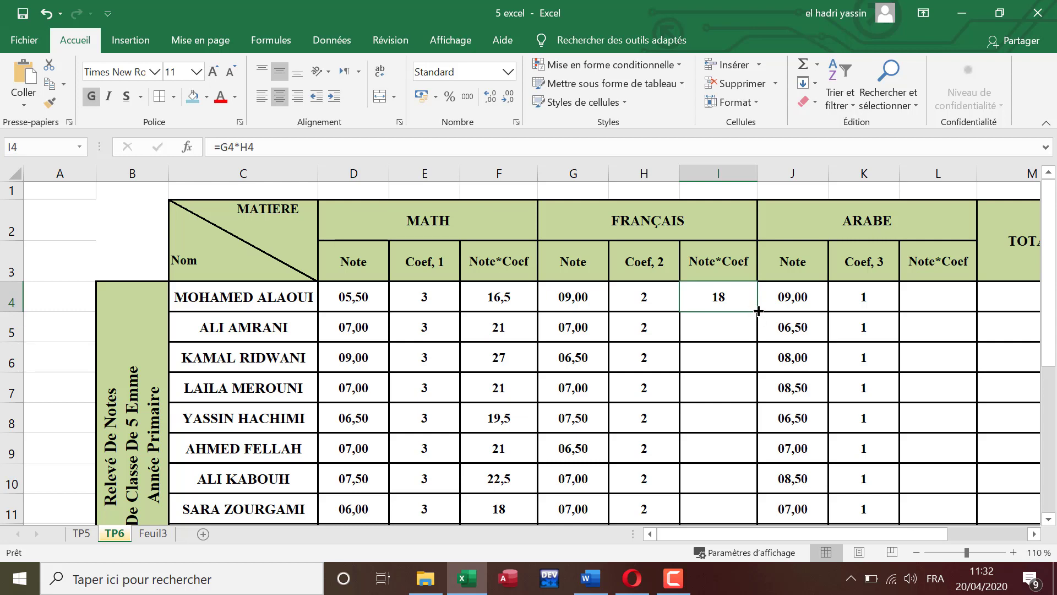
{"action": "left_click_drag", "start_coordinate": [759, 311], "coordinate": [746, 428]}
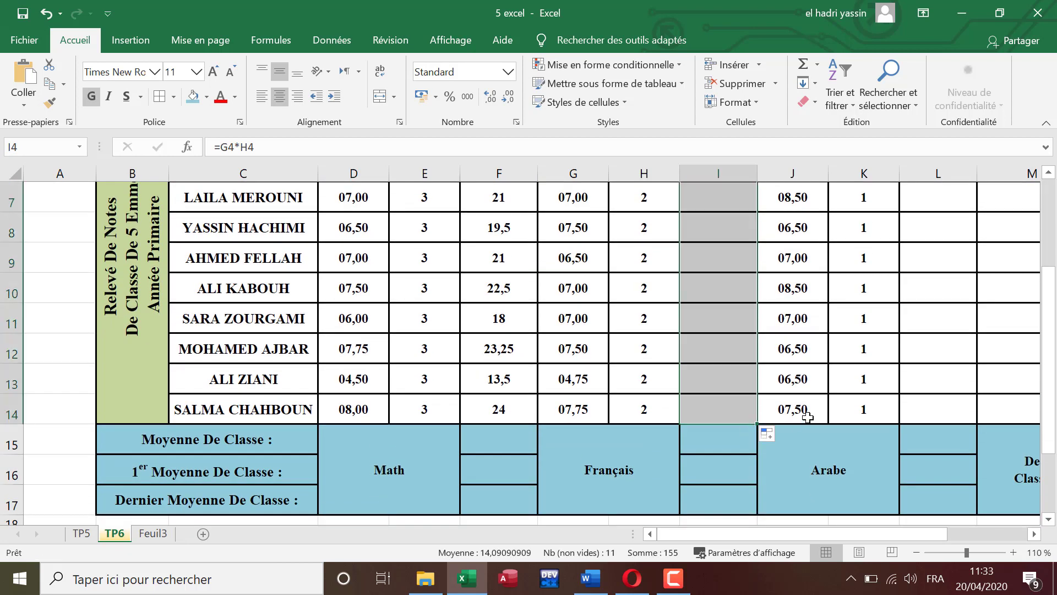
{"action": "scroll", "coordinate": [838, 380], "scroll_direction": "up", "scroll_amount": 2}
Step: Calculate the first student's Arabe Note*Coef in L4 with the formula =J4*K4
{"action": "left_click", "coordinate": [919, 298]}
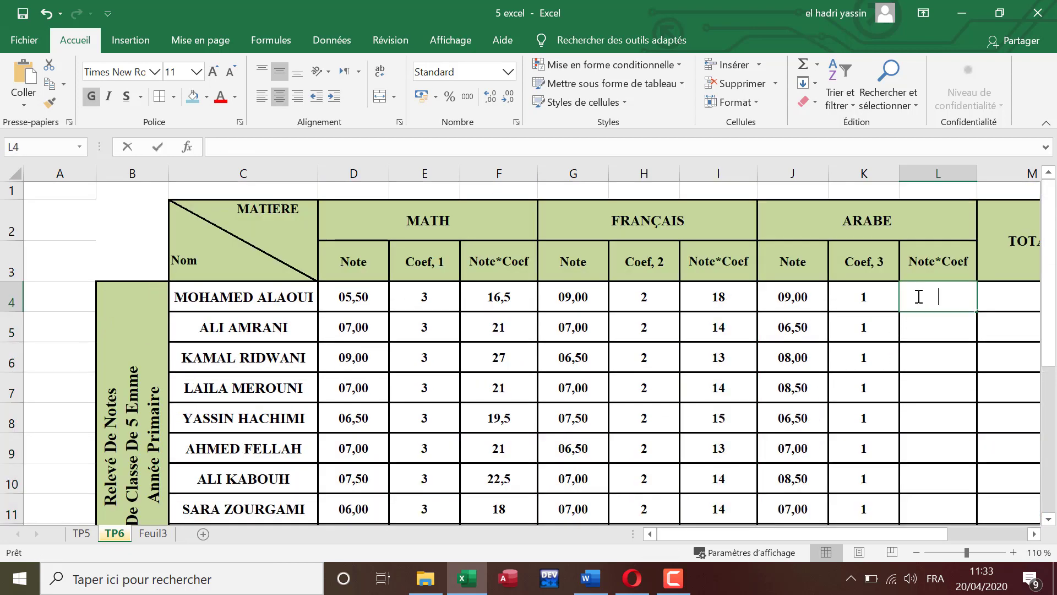
{"action": "type", "text": "="}
{"action": "left_click", "coordinate": [810, 297]}
{"action": "type", "text": "*"}
{"action": "left_click", "coordinate": [862, 297]}
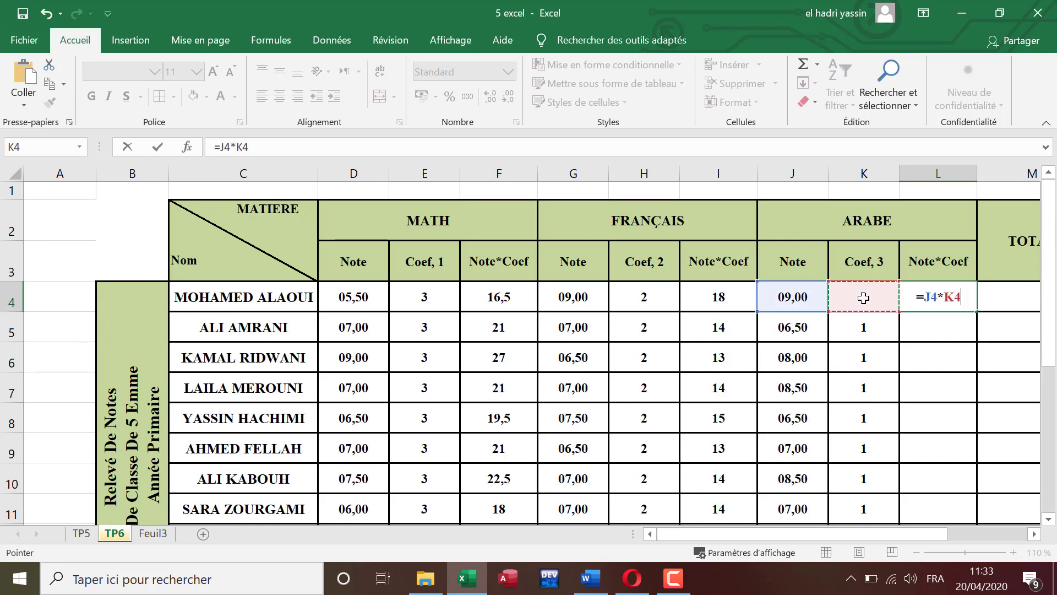
{"action": "key", "text": "Return"}
Step: Fill the Arabe Note*Coef formula from L4 down to L14
{"action": "left_click", "coordinate": [939, 299]}
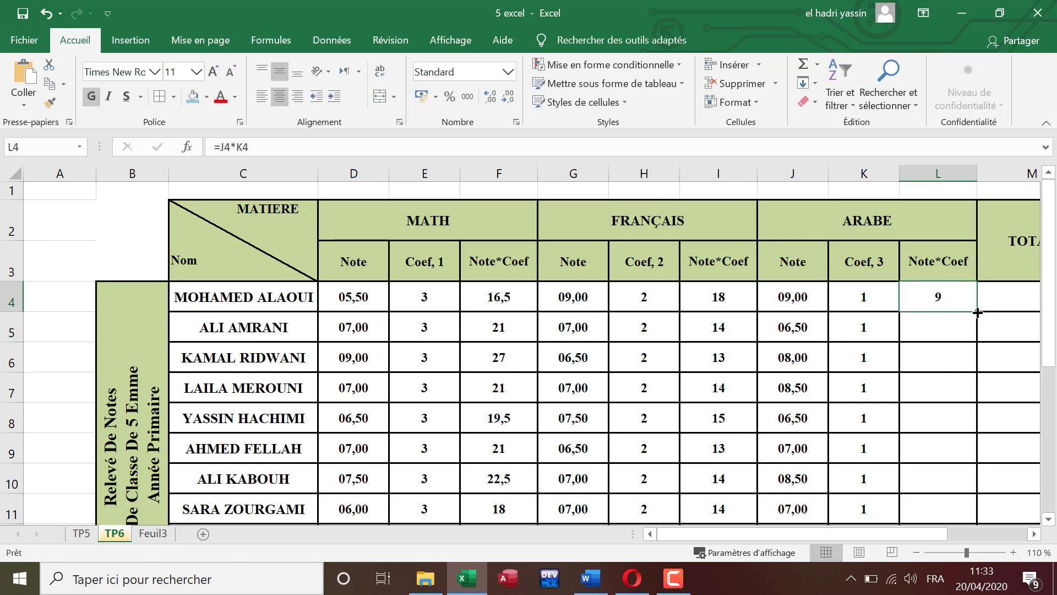
{"action": "left_click_drag", "start_coordinate": [977, 312], "coordinate": [967, 421]}
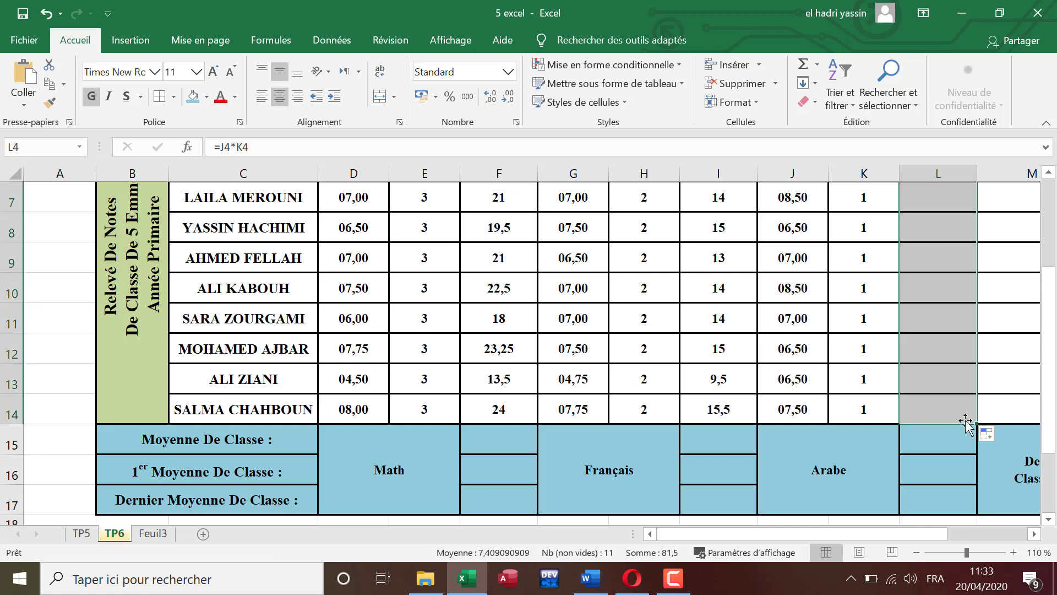
{"action": "scroll", "coordinate": [967, 421], "scroll_direction": "up", "scroll_amount": 2}
Step: Check the Note*Coef numbering in the Word instructions, and in Excel add "(I)" on a second line of the Math Note*Coef header
{"action": "left_click_drag", "start_coordinate": [915, 538], "coordinate": [958, 528]}
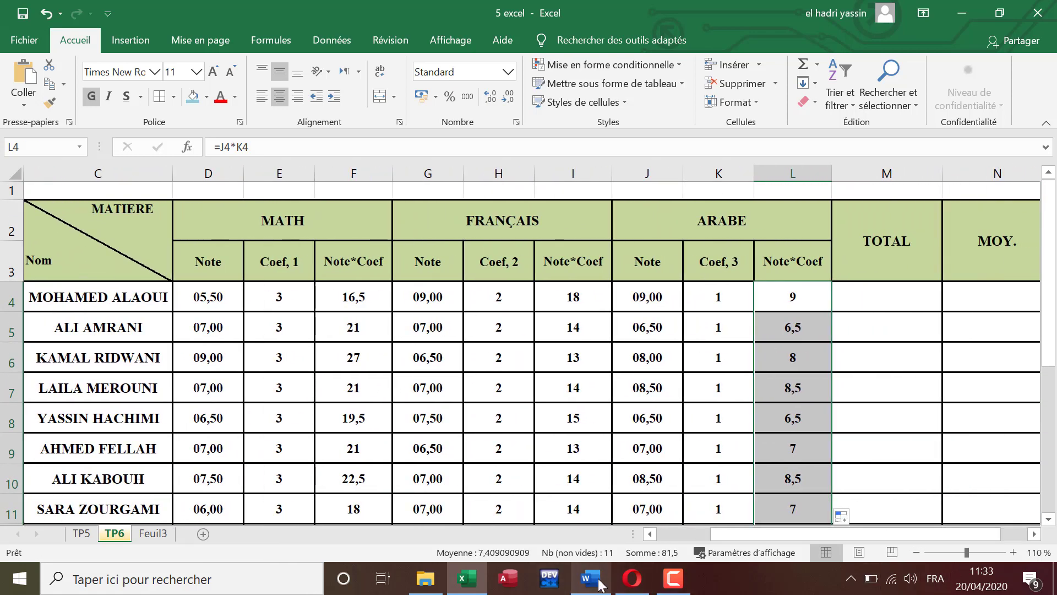
{"action": "left_click", "coordinate": [601, 584]}
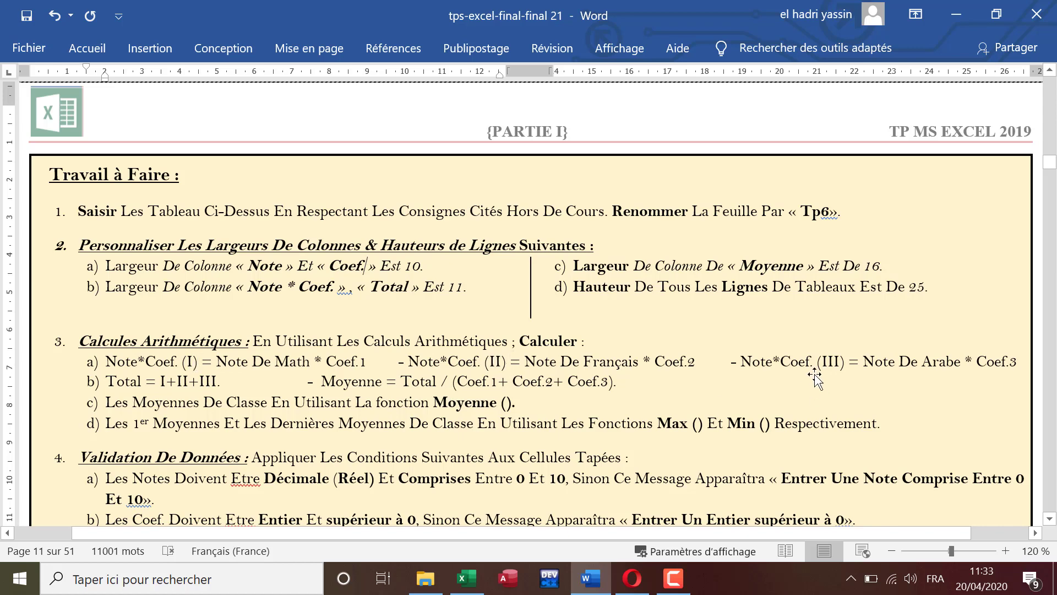
{"action": "left_click", "coordinate": [466, 577]}
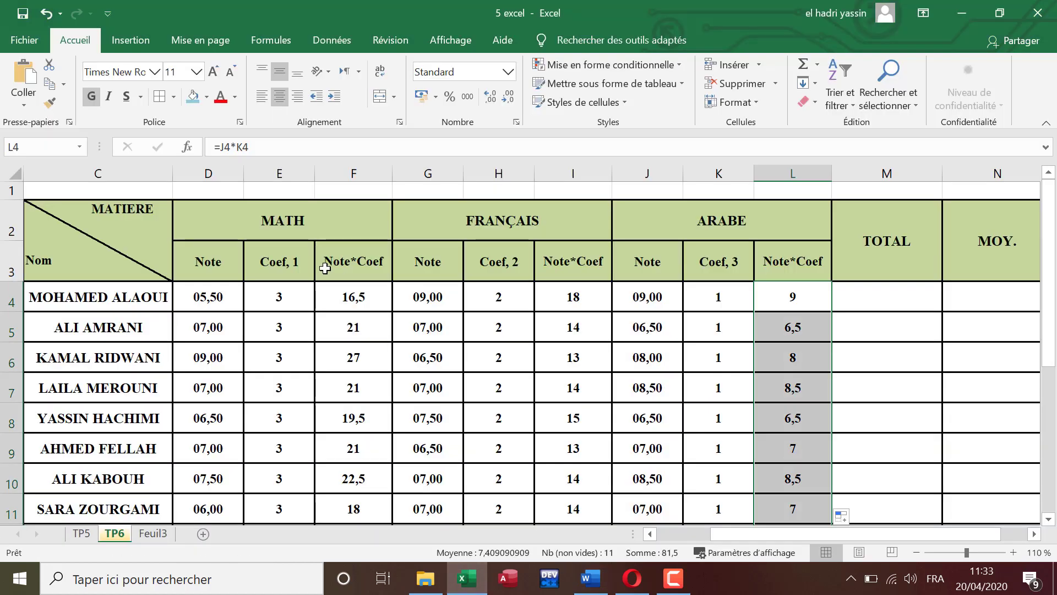
{"action": "double_click", "coordinate": [380, 263]}
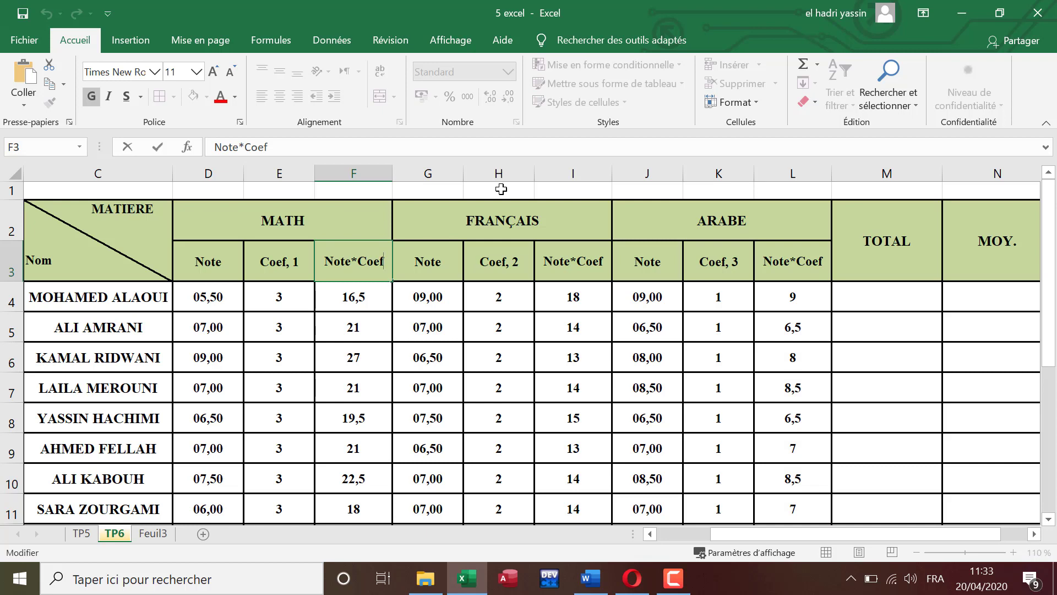
{"action": "key", "text": "alt+Return"}
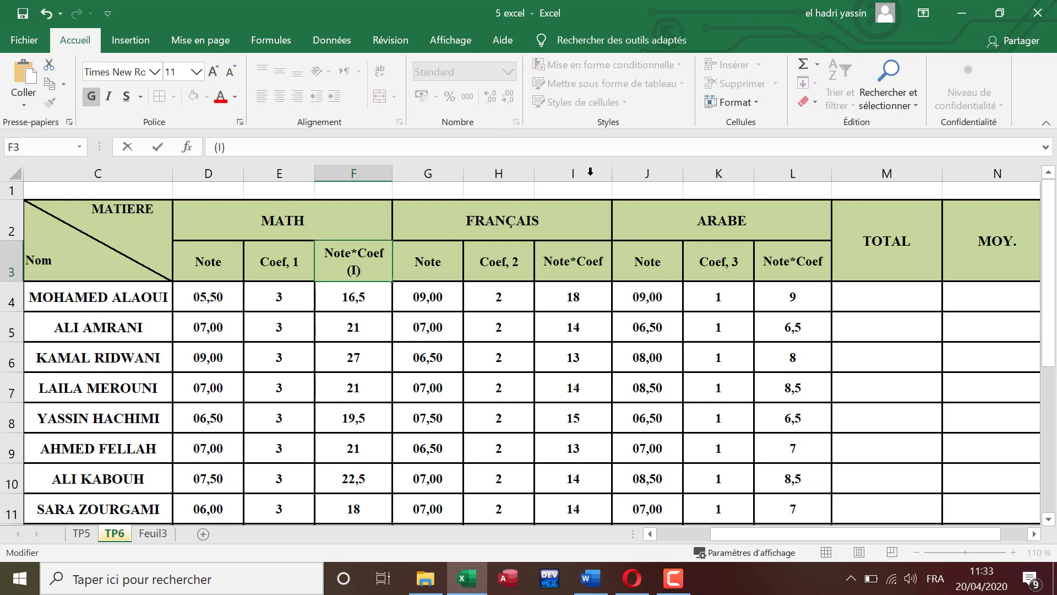
Step: Add "(II)" on a second line of the Français Note*Coef header in I3
{"action": "left_click", "coordinate": [587, 258]}
{"action": "double_click", "coordinate": [607, 258]}
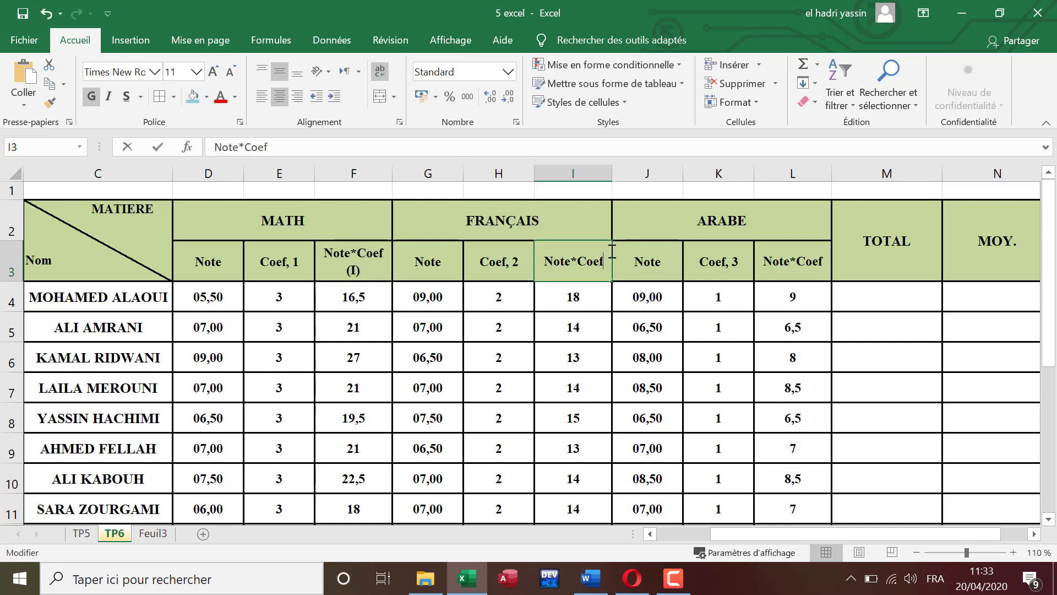
{"action": "key", "text": "alt+Return"}
{"action": "type", "text": "("}
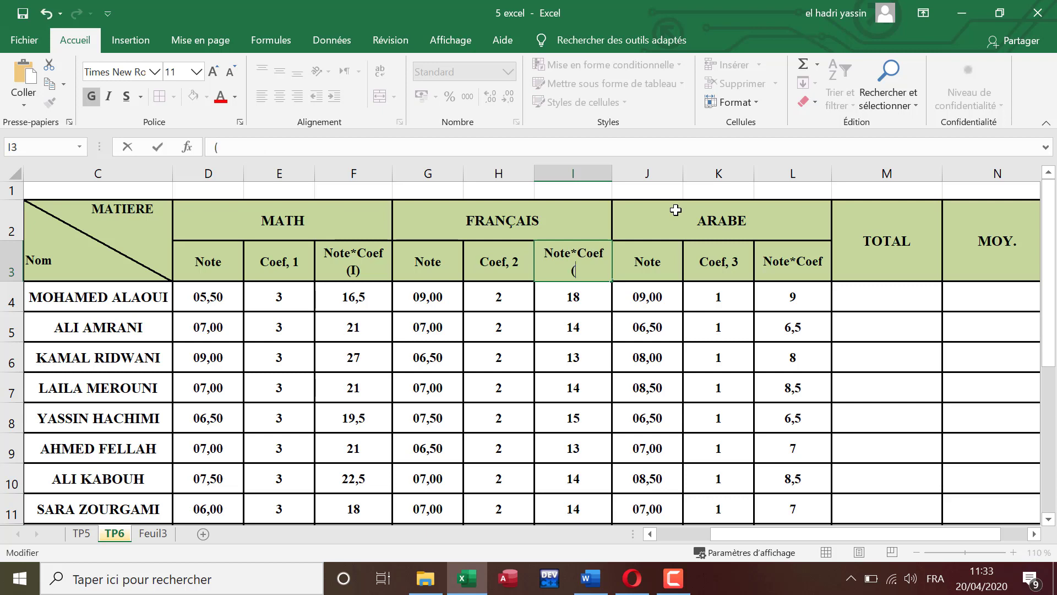
{"action": "type", "text": "II)"}
Step: Add "(III)" on a second line of the Arabe Note*Coef header in L3
{"action": "left_click", "coordinate": [823, 263]}
{"action": "double_click", "coordinate": [822, 263]}
{"action": "key", "text": "alt+Return"}
{"action": "type", "text": "("}
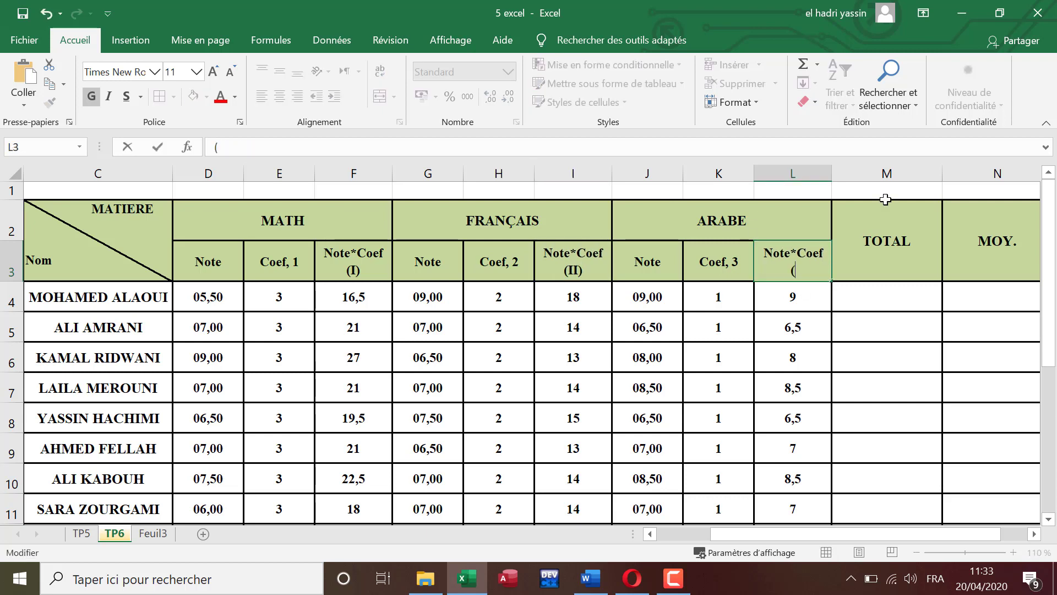
{"action": "type", "text": "III)"}
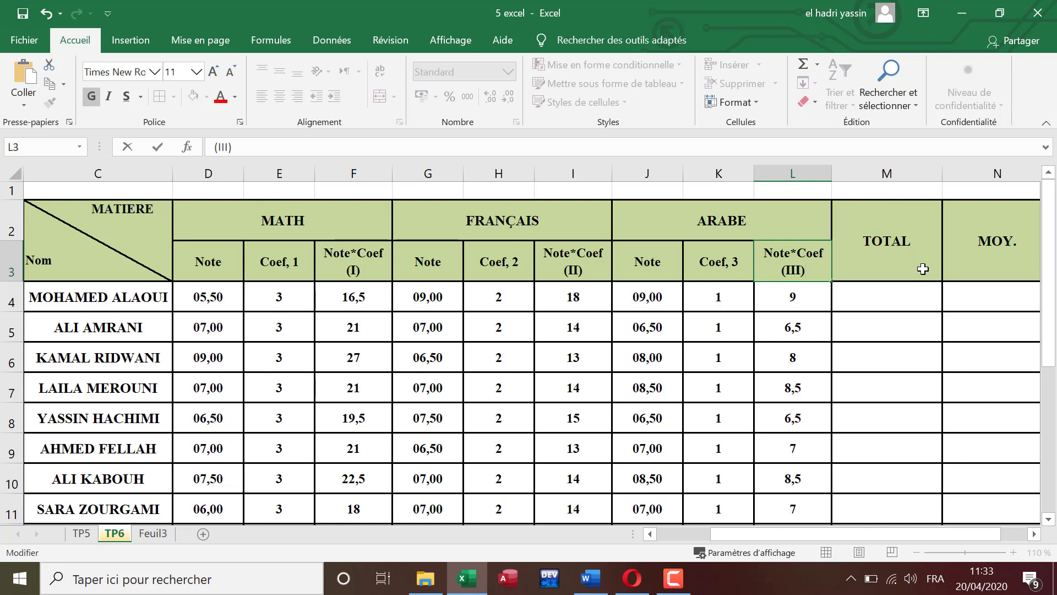
Step: Calculate the first student's TOTAL in M4 with the formula =F4+I4+L4
{"action": "left_click", "coordinate": [905, 292]}
{"action": "type", "text": "="}
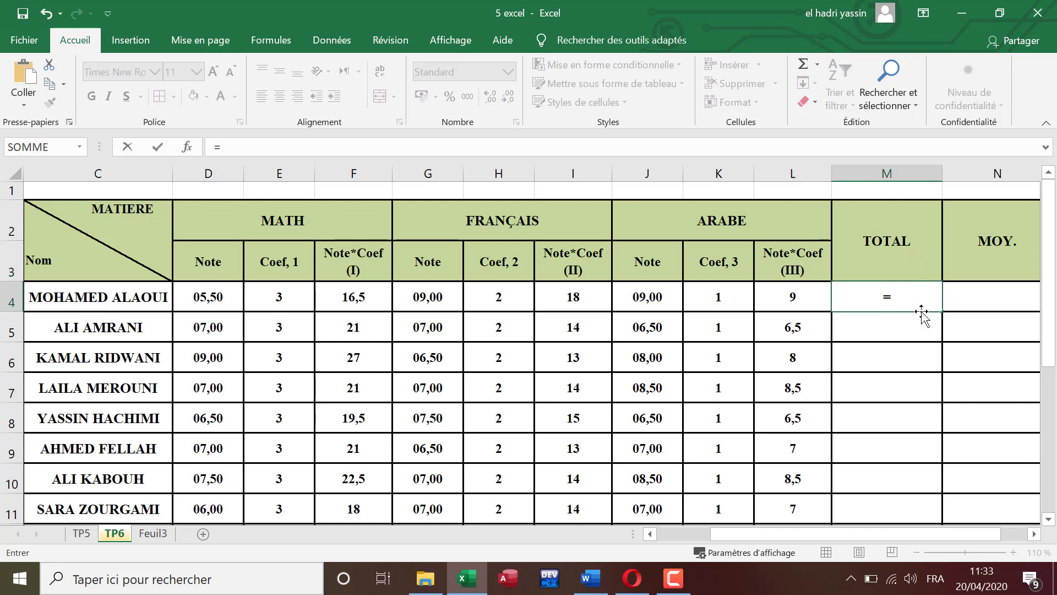
{"action": "left_click", "coordinate": [367, 296]}
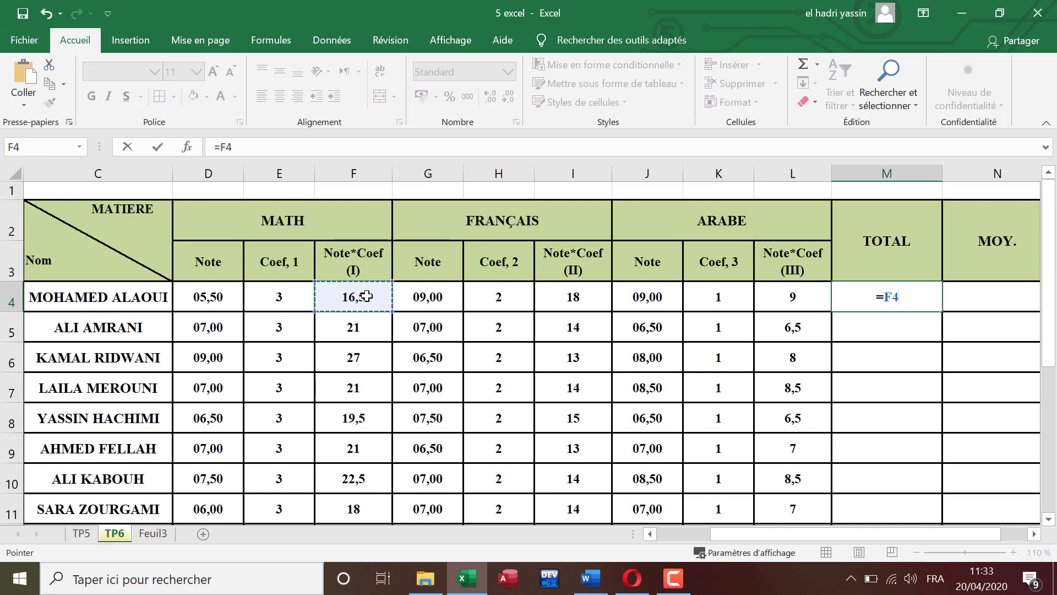
{"action": "type", "text": "+"}
{"action": "left_click", "coordinate": [573, 295]}
{"action": "type", "text": "+"}
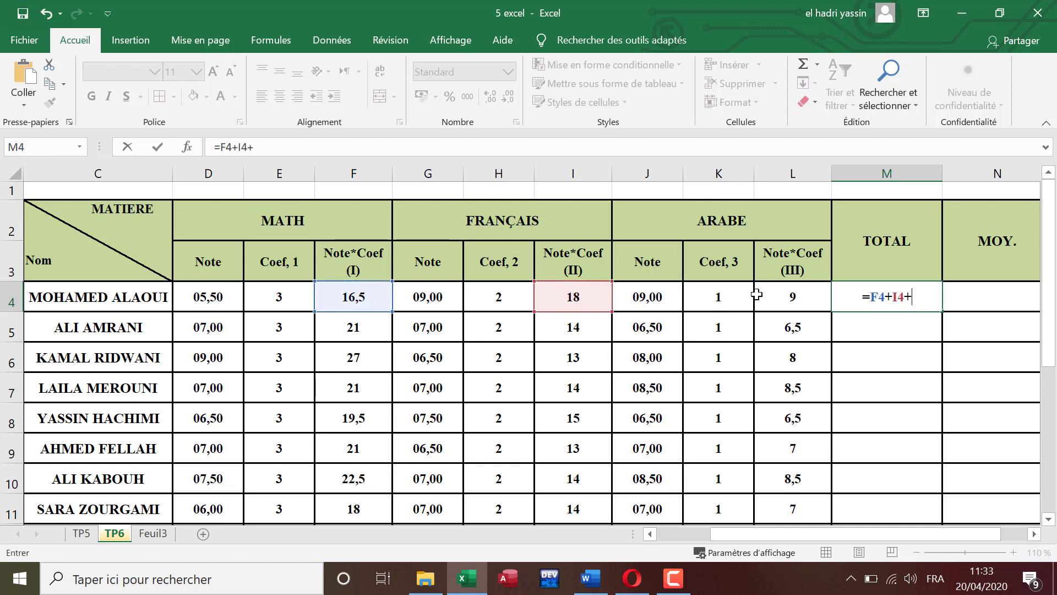
{"action": "left_click", "coordinate": [777, 296]}
{"action": "key", "text": "Return"}
Step: Fill the TOTAL formula from M4 down to M14 and check the copied rows
{"action": "left_click", "coordinate": [919, 303]}
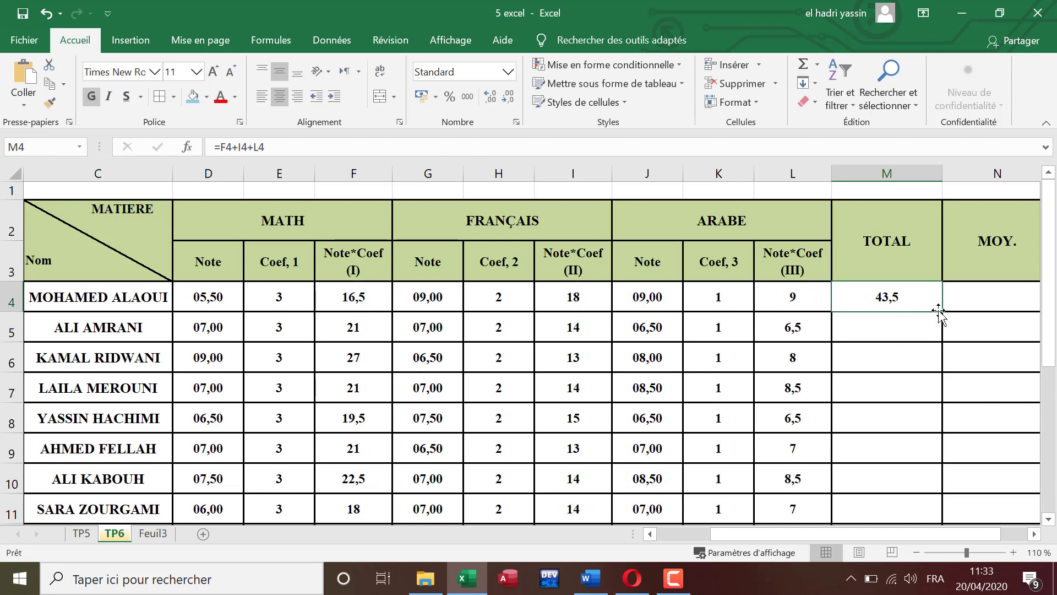
{"action": "double_click", "coordinate": [943, 311]}
{"action": "scroll", "coordinate": [932, 339], "scroll_direction": "down", "scroll_amount": 2}
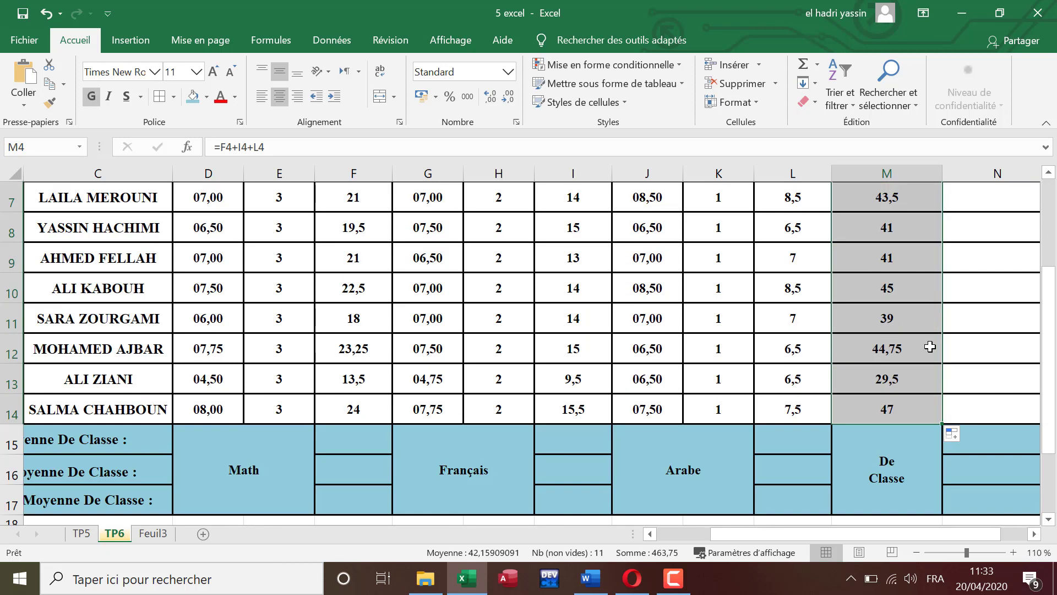
{"action": "scroll", "coordinate": [932, 336], "scroll_direction": "up", "scroll_amount": 1}
{"action": "scroll", "coordinate": [932, 335], "scroll_direction": "up", "scroll_amount": 2}
Step: Try to fill the TOTAL formula down from M4 a second time
{"action": "left_click", "coordinate": [940, 313]}
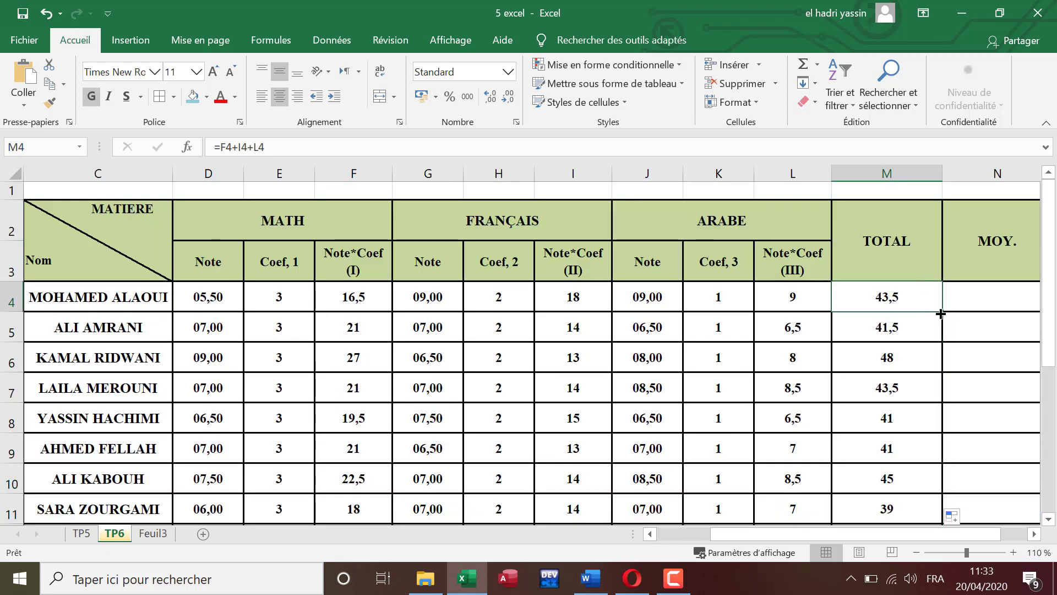
{"action": "double_click", "coordinate": [942, 314]}
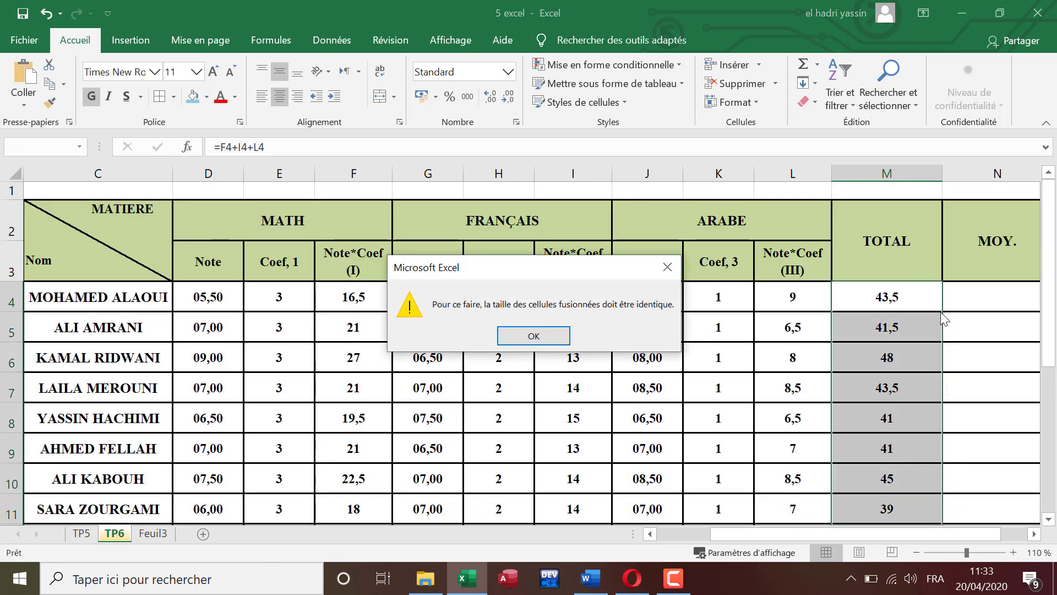
{"action": "left_click", "coordinate": [662, 268]}
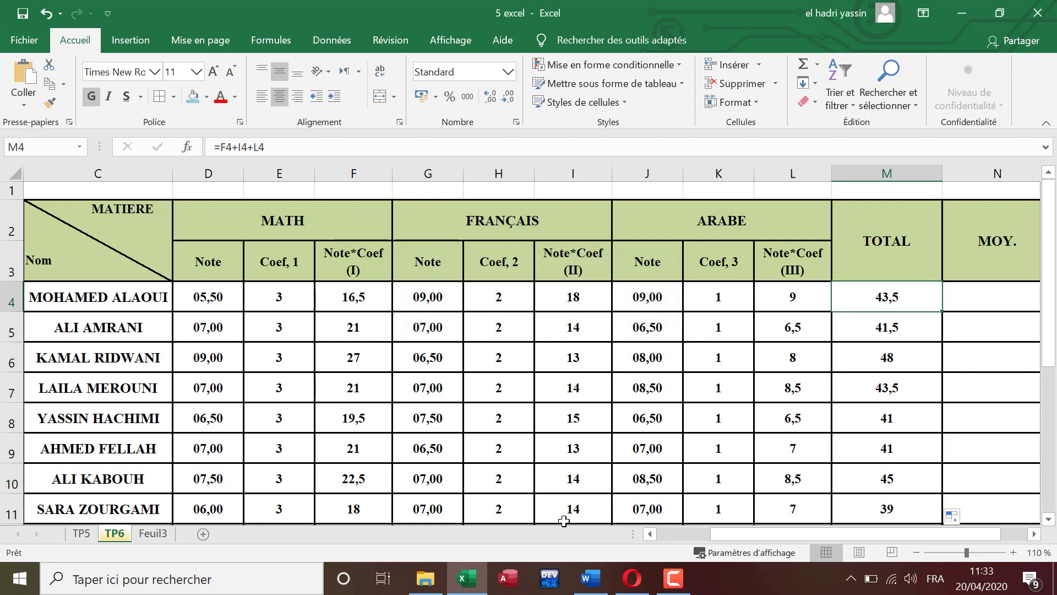
Step: Read the Moyenne calculation instruction in the Word document and return to the MOY. column in the Excel workbook
{"action": "left_click", "coordinate": [590, 578]}
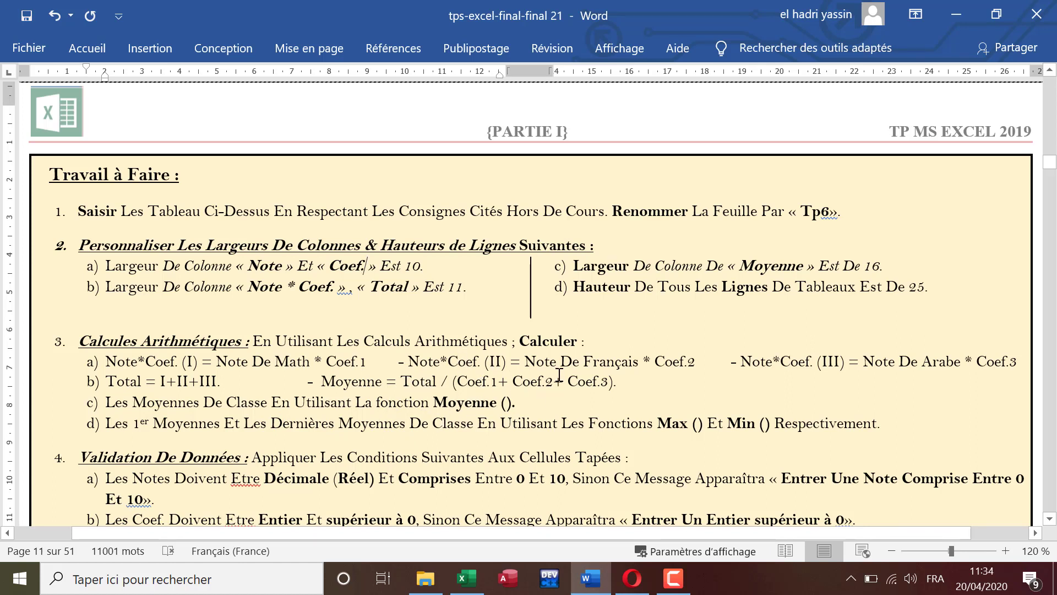
{"action": "left_click", "coordinate": [467, 578]}
{"action": "left_click_drag", "start_coordinate": [835, 532], "coordinate": [887, 534]}
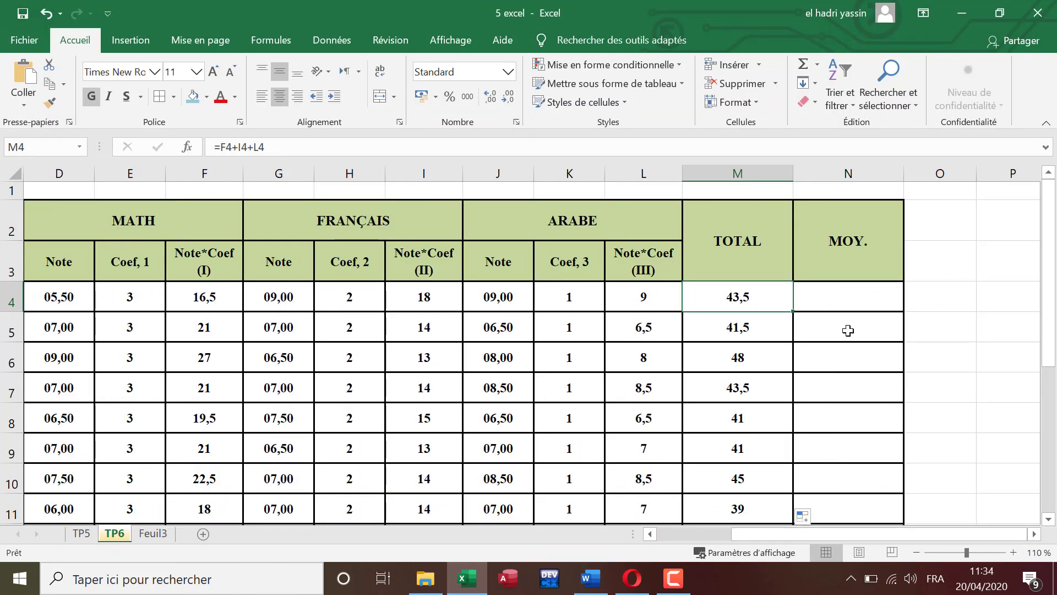
Step: Calculate the first student's average in N4 with the formula =M4/(E4+H4+K4)
{"action": "left_click", "coordinate": [853, 292]}
{"action": "type", "text": "="}
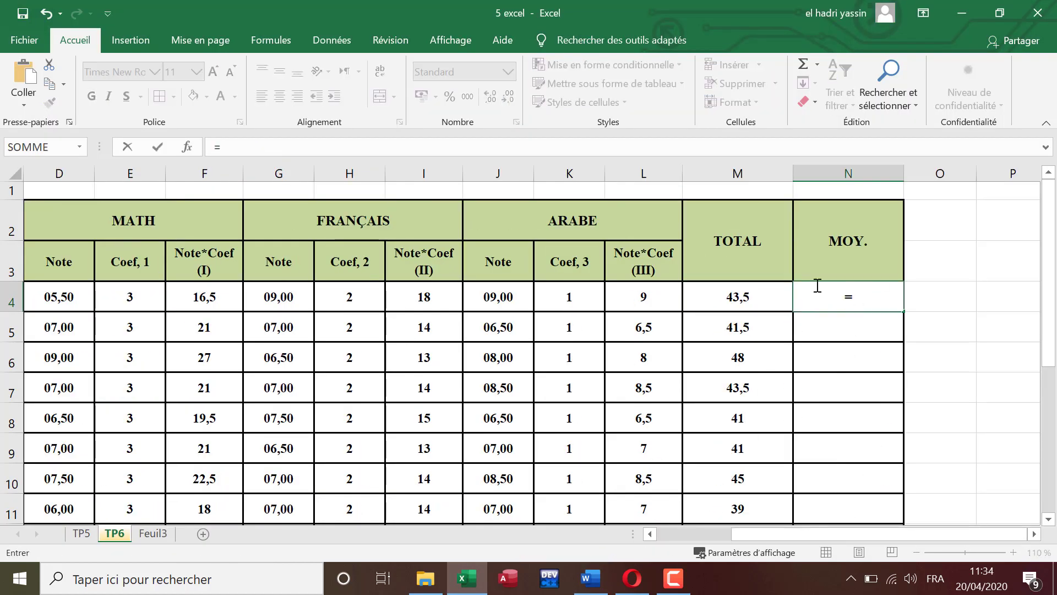
{"action": "left_click", "coordinate": [769, 298]}
{"action": "type", "text": "/"}
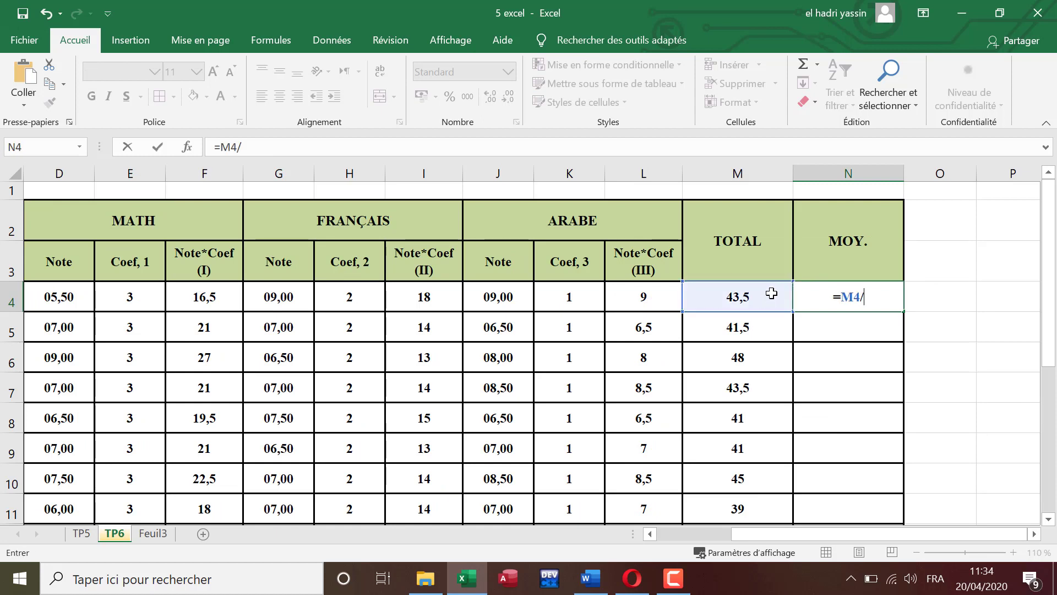
{"action": "type", "text": "("}
{"action": "left_click", "coordinate": [145, 296]}
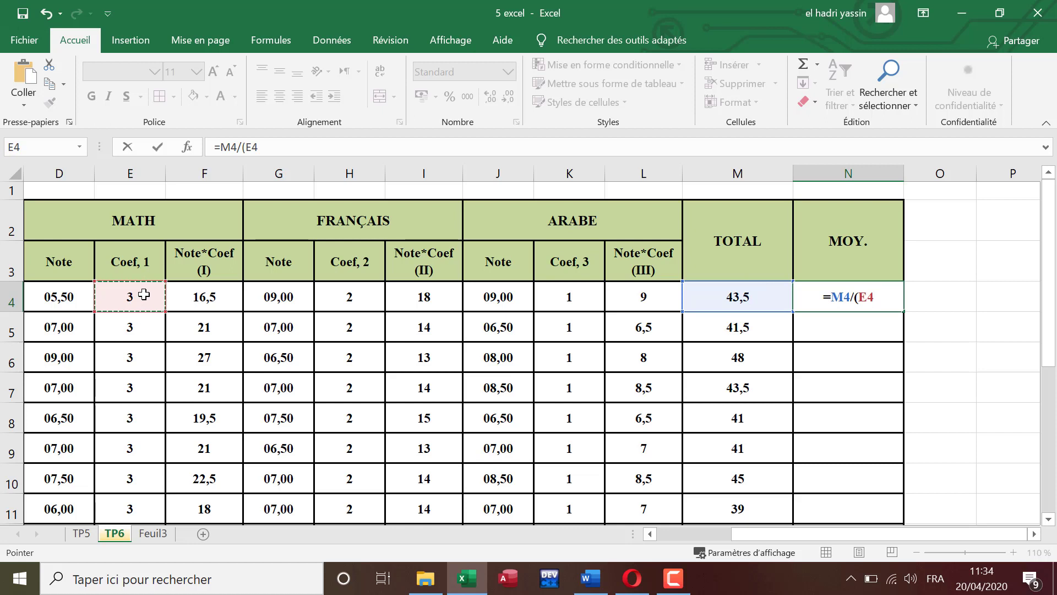
{"action": "type", "text": "+"}
{"action": "left_click", "coordinate": [355, 298]}
{"action": "type", "text": "+"}
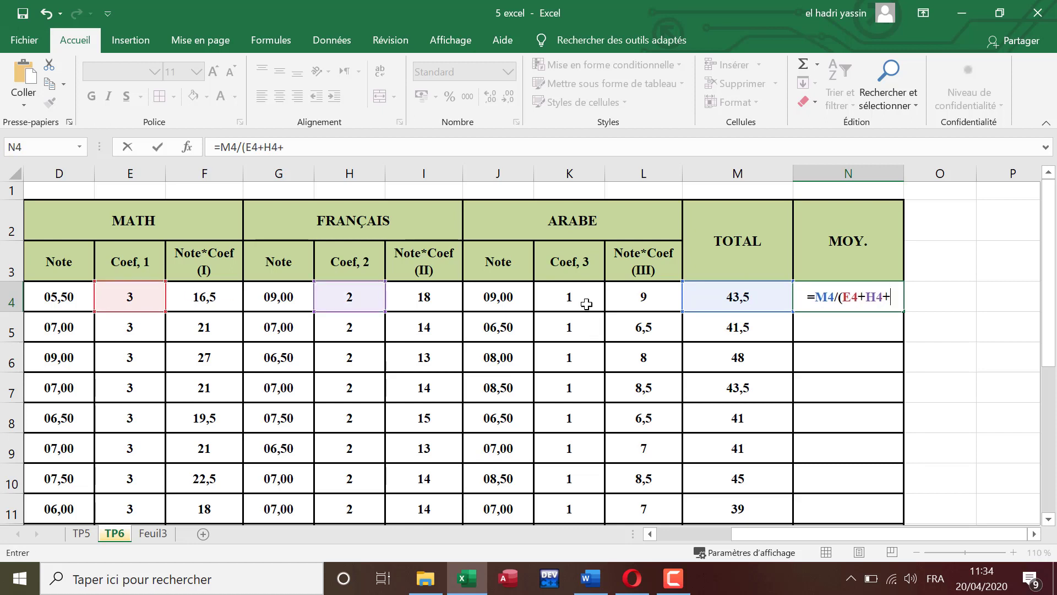
{"action": "left_click", "coordinate": [586, 304]}
{"action": "type", "text": ")"}
{"action": "key", "text": "Return"}
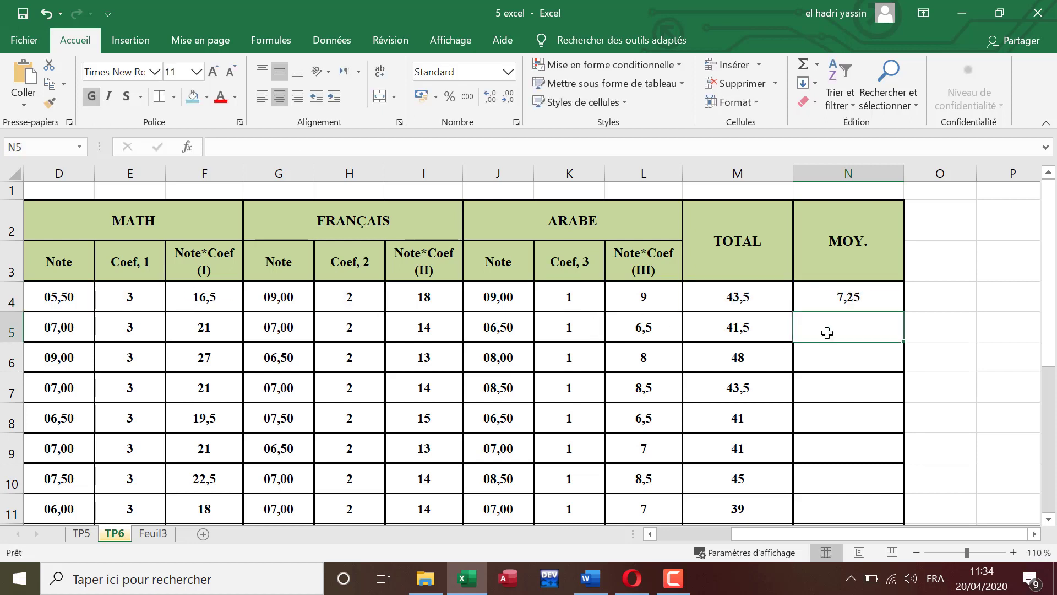
Step: Fill the average formula down the MOY. column from N4 to N14 and clear the surplus copies in N15:N17
{"action": "left_click", "coordinate": [857, 292]}
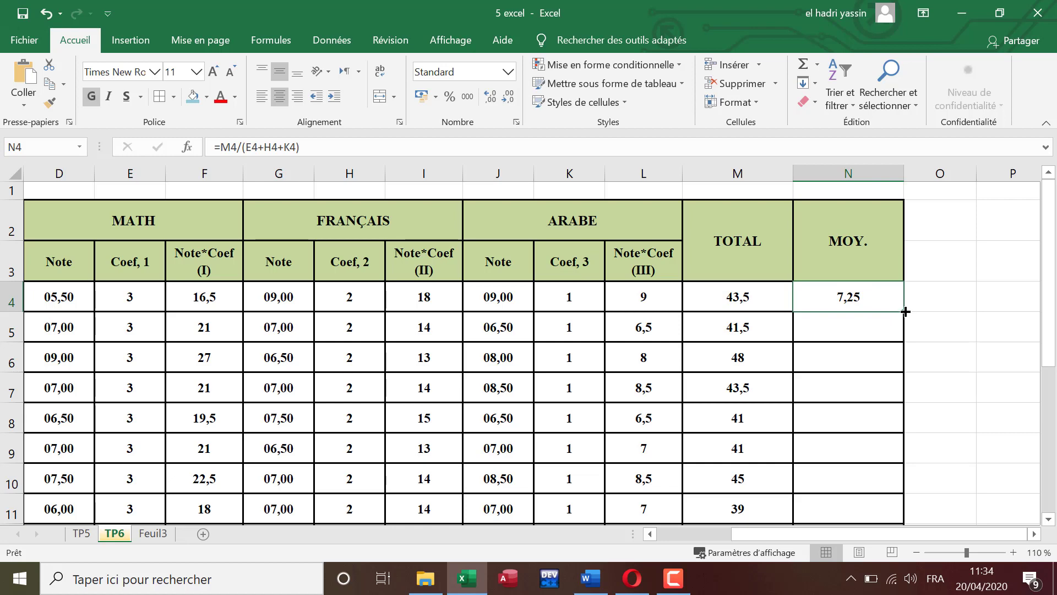
{"action": "double_click", "coordinate": [905, 312]}
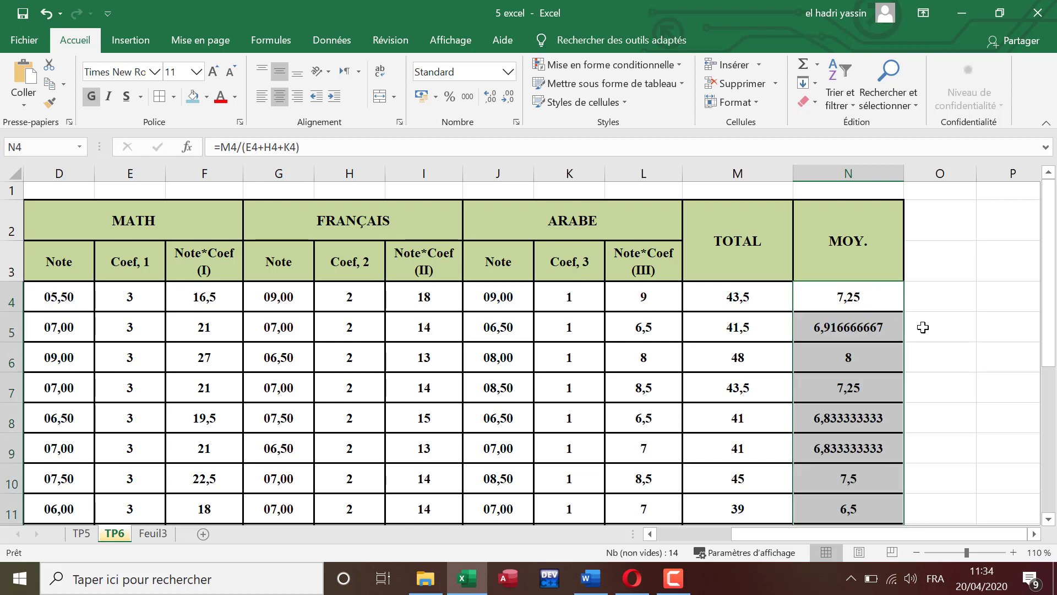
{"action": "scroll", "coordinate": [915, 319], "scroll_direction": "down", "scroll_amount": 3}
{"action": "scroll", "coordinate": [922, 328], "scroll_direction": "up", "scroll_amount": 1}
{"action": "scroll", "coordinate": [921, 328], "scroll_direction": "up", "scroll_amount": 1}
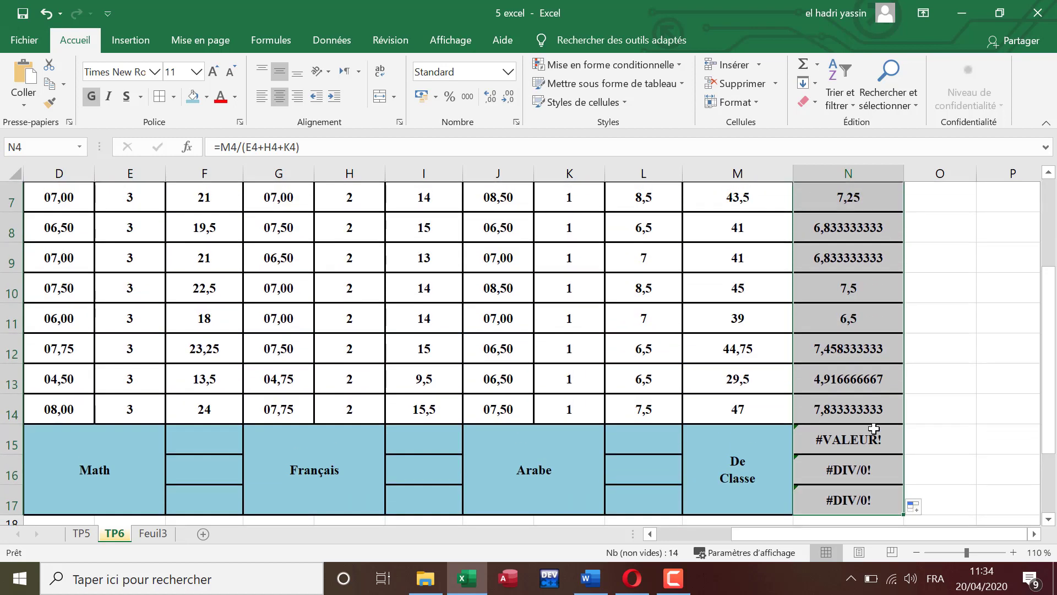
{"action": "left_click_drag", "start_coordinate": [873, 435], "coordinate": [876, 502]}
{"action": "key", "text": "Delete"}
{"action": "scroll", "coordinate": [886, 444], "scroll_direction": "up", "scroll_amount": 2}
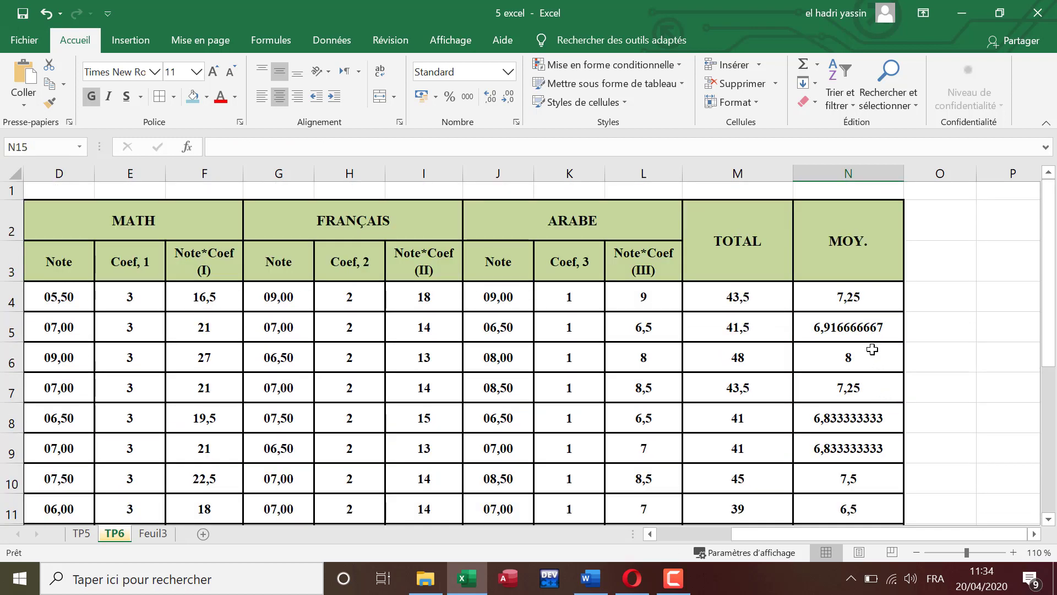
Step: Apply the custom number format 00,00 to the student averages in N4:N14
{"action": "left_click_drag", "start_coordinate": [861, 296], "coordinate": [853, 477]}
{"action": "left_click", "coordinate": [516, 122]}
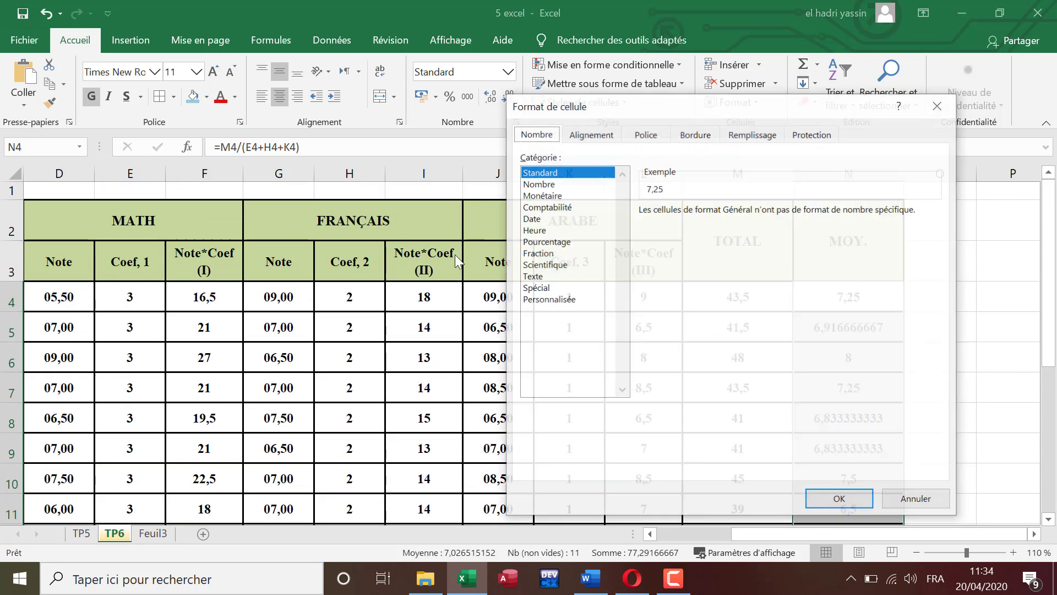
{"action": "left_click", "coordinate": [548, 299]}
{"action": "left_click", "coordinate": [650, 266]}
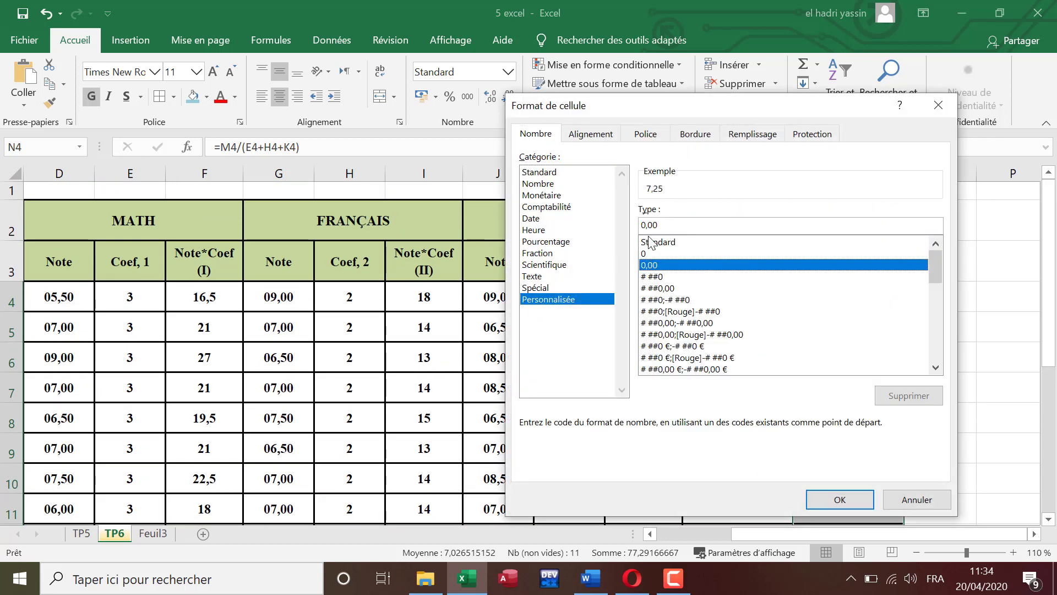
{"action": "left_click", "coordinate": [840, 499]}
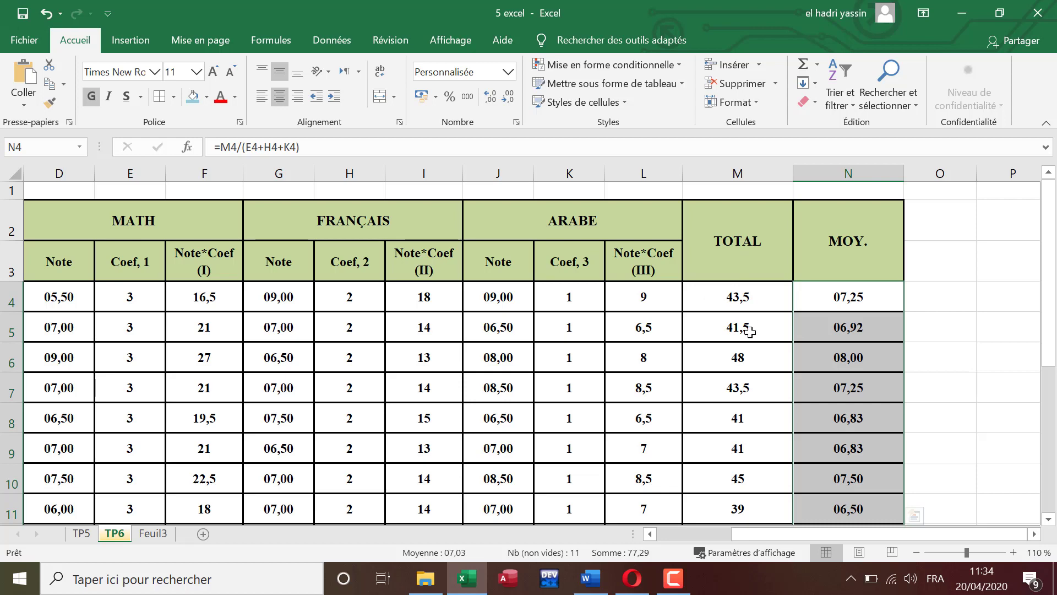
Step: Review the Moyenne instructions in the Word document and examine the first trainee's grades on Excel sheet TP5, ending back on TP6
{"action": "left_click", "coordinate": [589, 584]}
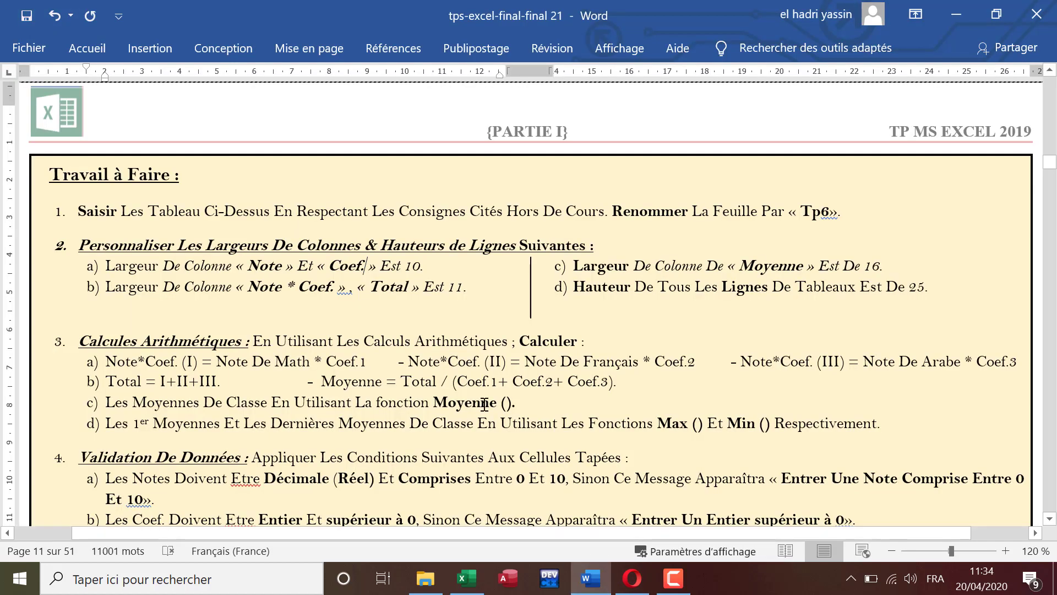
{"action": "left_click", "coordinate": [467, 578]}
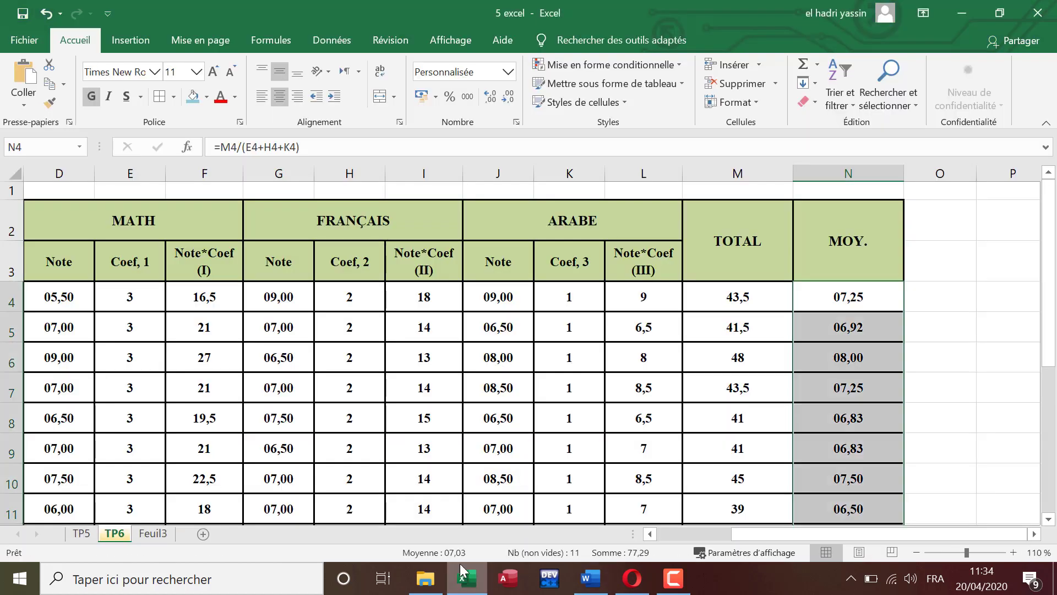
{"action": "left_click", "coordinate": [82, 533]}
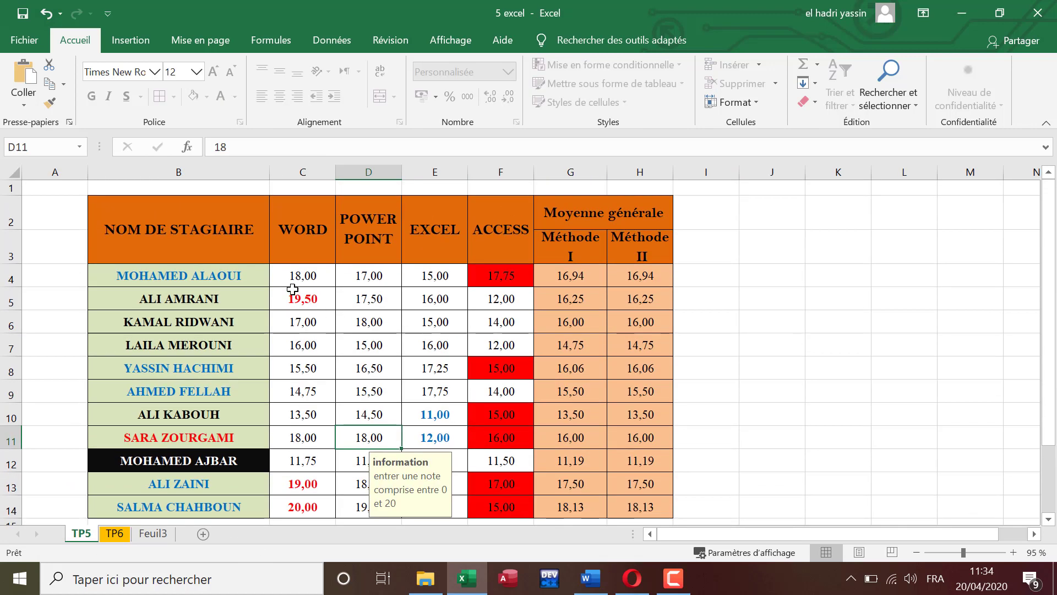
{"action": "left_click", "coordinate": [299, 274]}
{"action": "left_click", "coordinate": [372, 274]}
{"action": "left_click", "coordinate": [423, 277]}
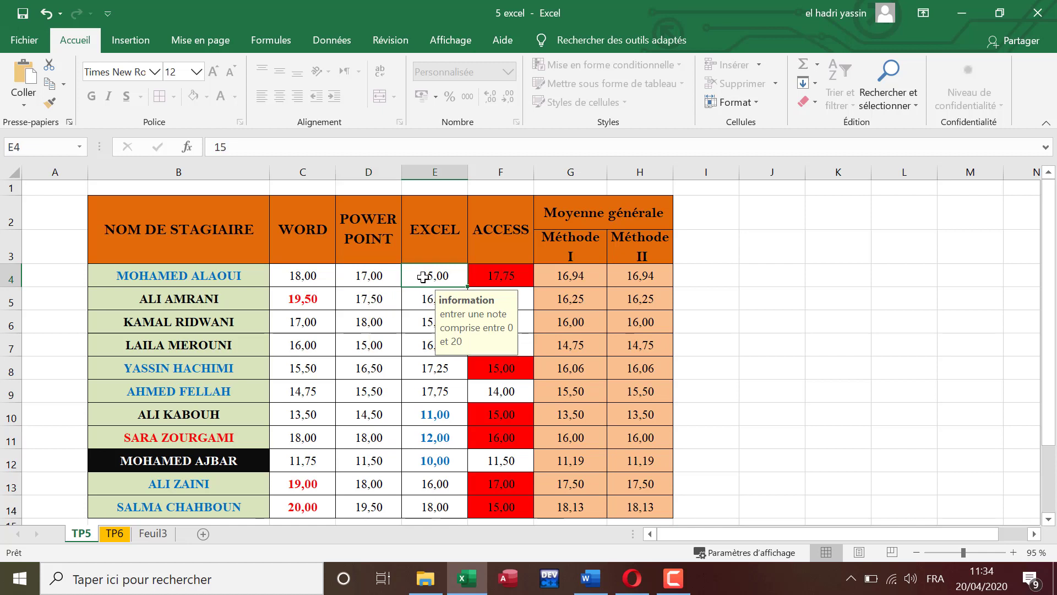
{"action": "left_click", "coordinate": [501, 273]}
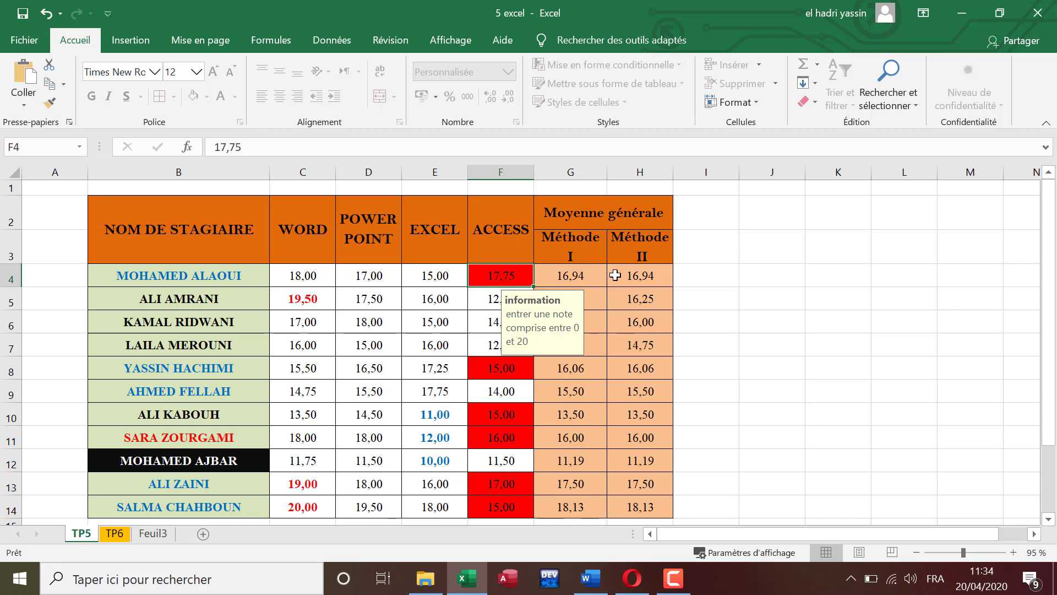
{"action": "left_click", "coordinate": [152, 534]}
{"action": "left_click", "coordinate": [81, 533]}
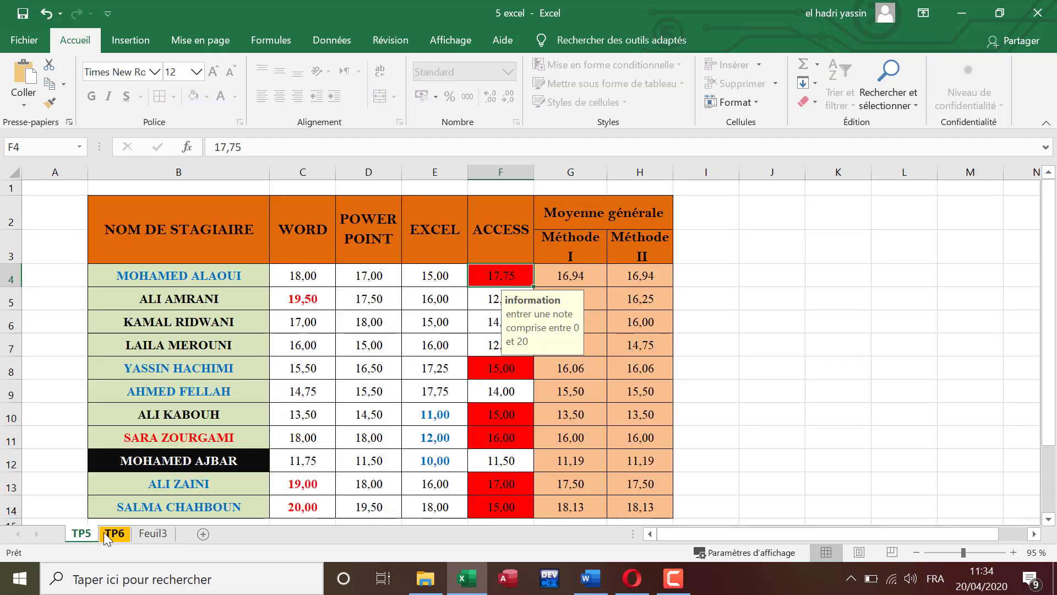
{"action": "left_click", "coordinate": [115, 533]}
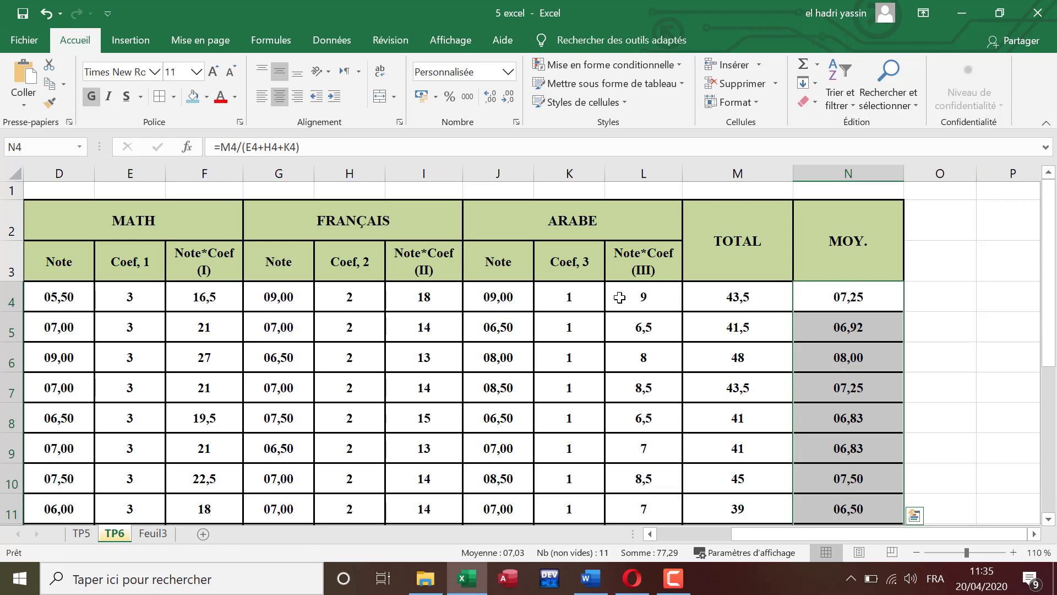
Step: Merge and center D25:H29 below the grade table, giving it a light blue fill, red text and font size 20
{"action": "scroll", "coordinate": [790, 389], "scroll_direction": "down", "scroll_amount": 6}
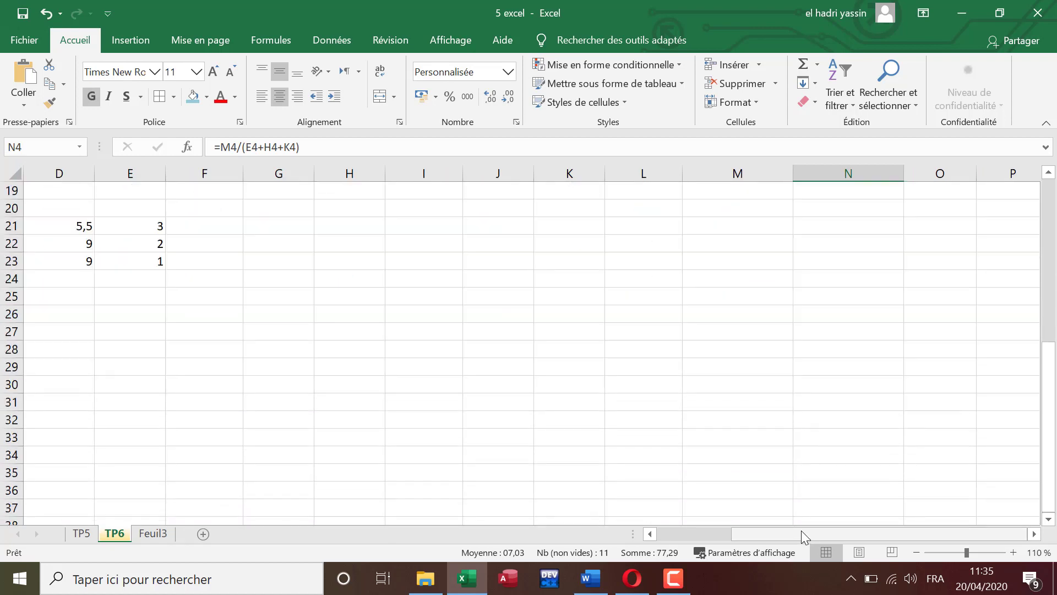
{"action": "left_click_drag", "start_coordinate": [801, 530], "coordinate": [727, 531]}
{"action": "scroll", "coordinate": [503, 394], "scroll_direction": "up", "scroll_amount": 2}
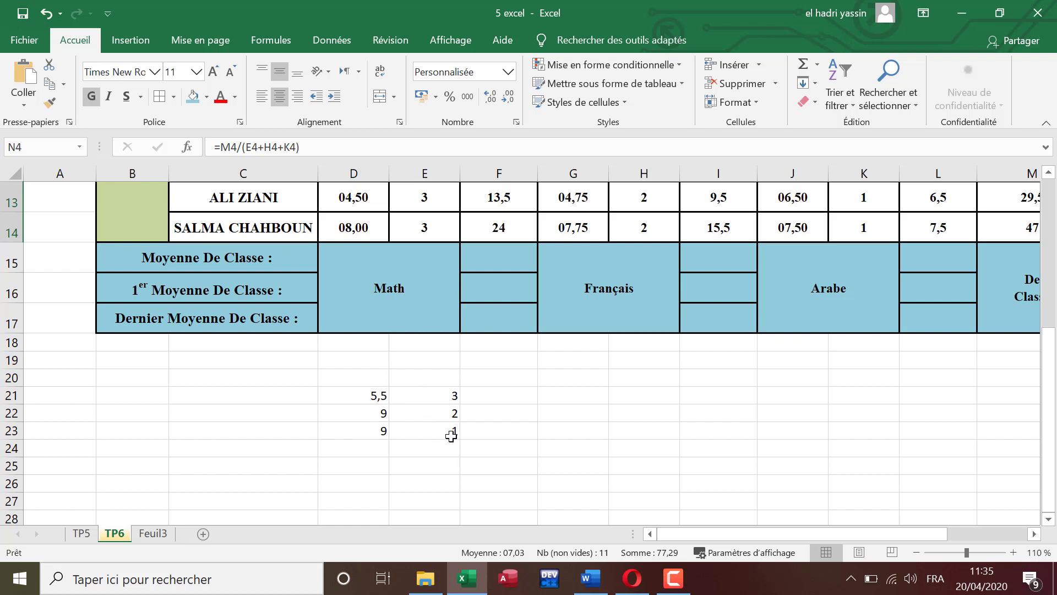
{"action": "scroll", "coordinate": [451, 434], "scroll_direction": "down", "scroll_amount": 1}
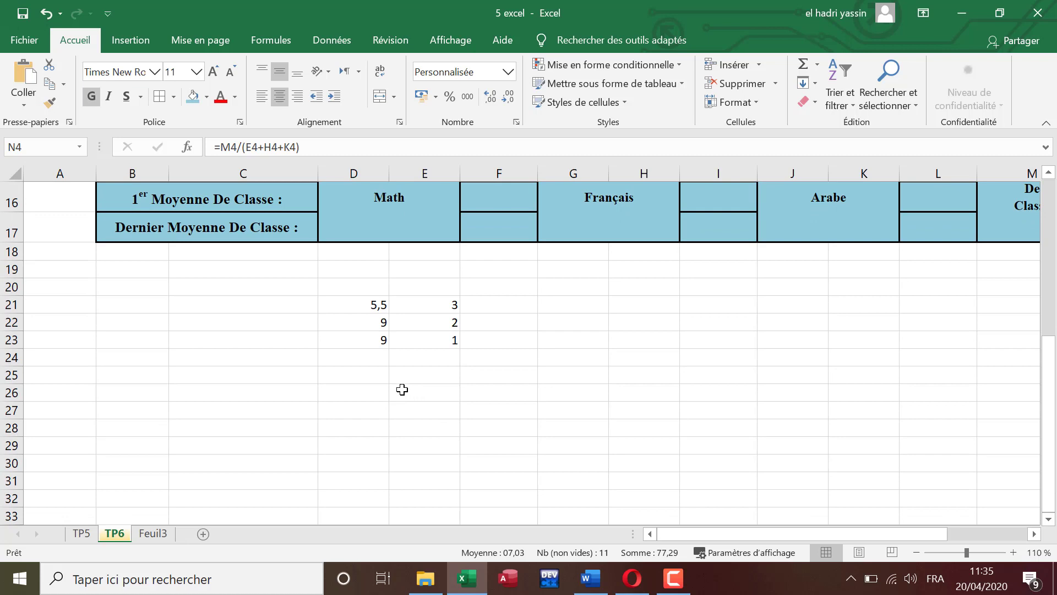
{"action": "left_click_drag", "start_coordinate": [377, 378], "coordinate": [622, 443]}
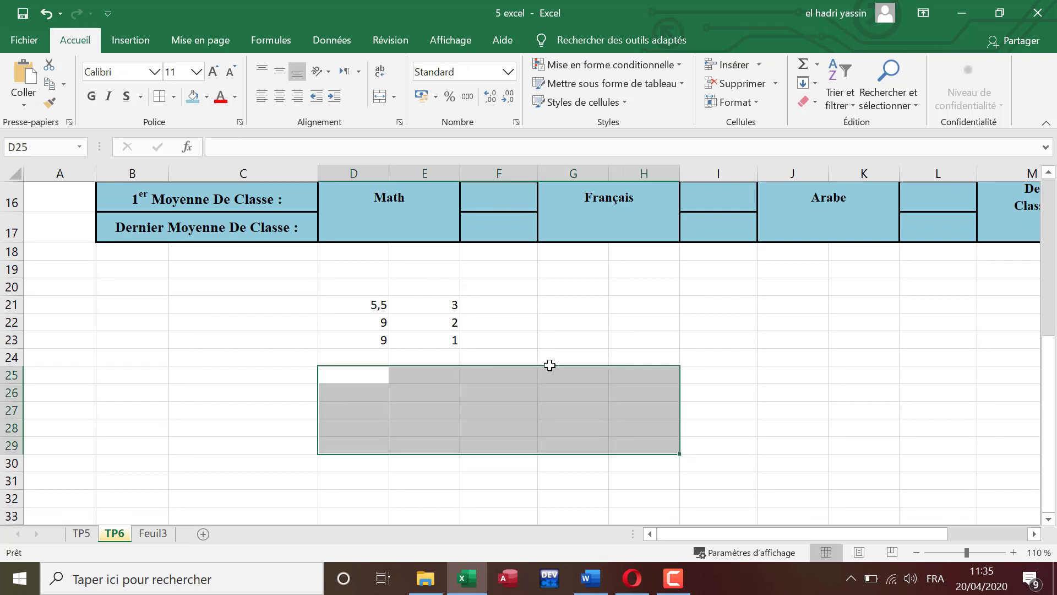
{"action": "left_click", "coordinate": [379, 100]}
{"action": "left_click", "coordinate": [193, 97]}
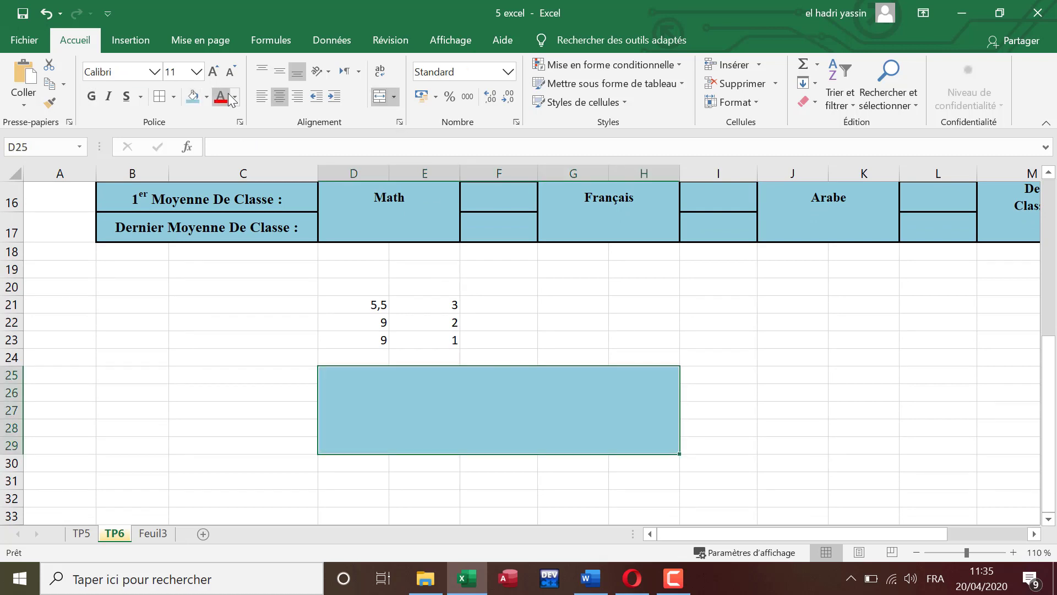
{"action": "left_click", "coordinate": [213, 72]}
{"action": "left_click", "coordinate": [213, 72]}
{"action": "left_click", "coordinate": [213, 71]}
{"action": "left_click", "coordinate": [213, 72]}
{"action": "left_click", "coordinate": [213, 71]}
Step: Write the weighted-average example =(5,5*3+9*2+9*1)/(3+2+1) in merged cell D25, prefixed with an apostrophe so it displays as text
{"action": "double_click", "coordinate": [355, 380]}
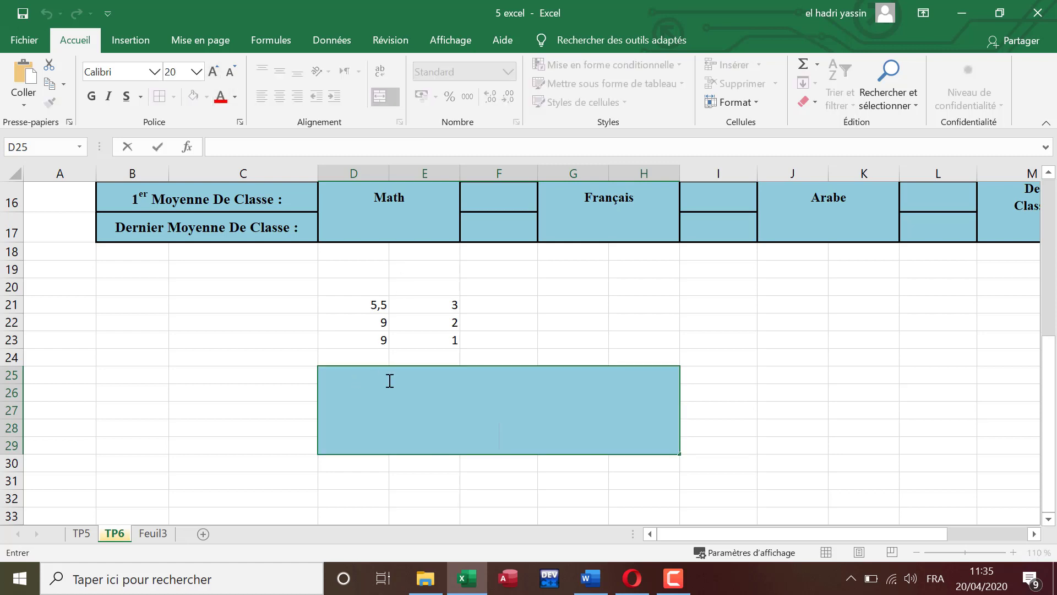
{"action": "type", "text": "=("}
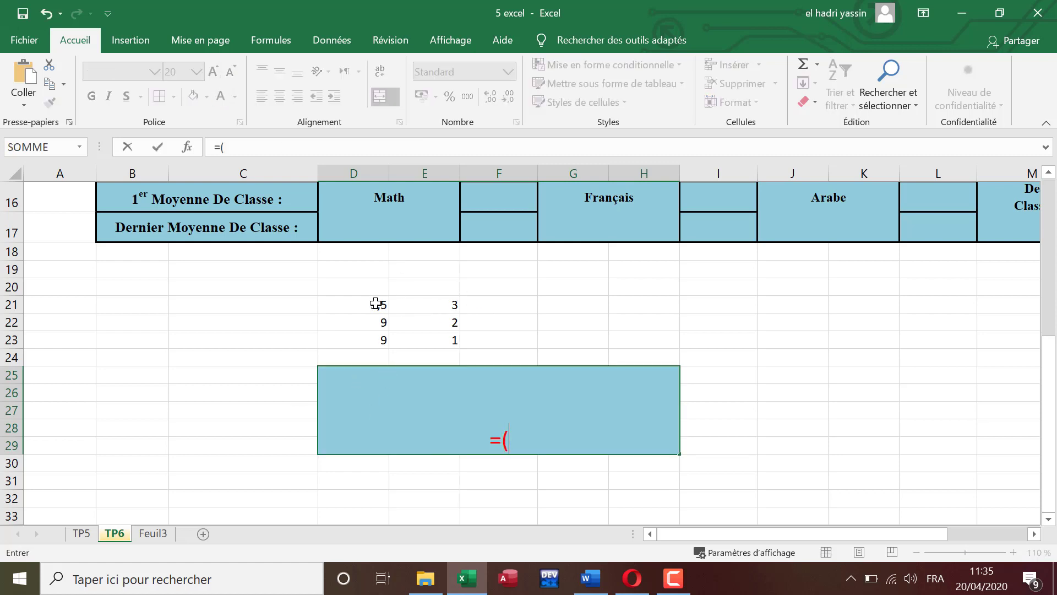
{"action": "type", "text": "5,5*3"}
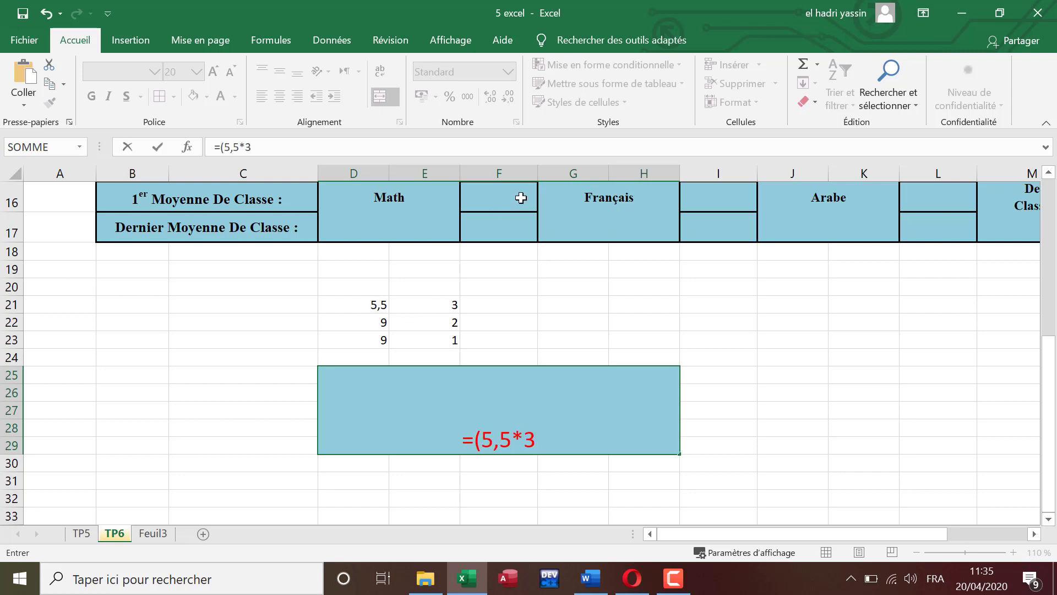
{"action": "type", "text": "+"}
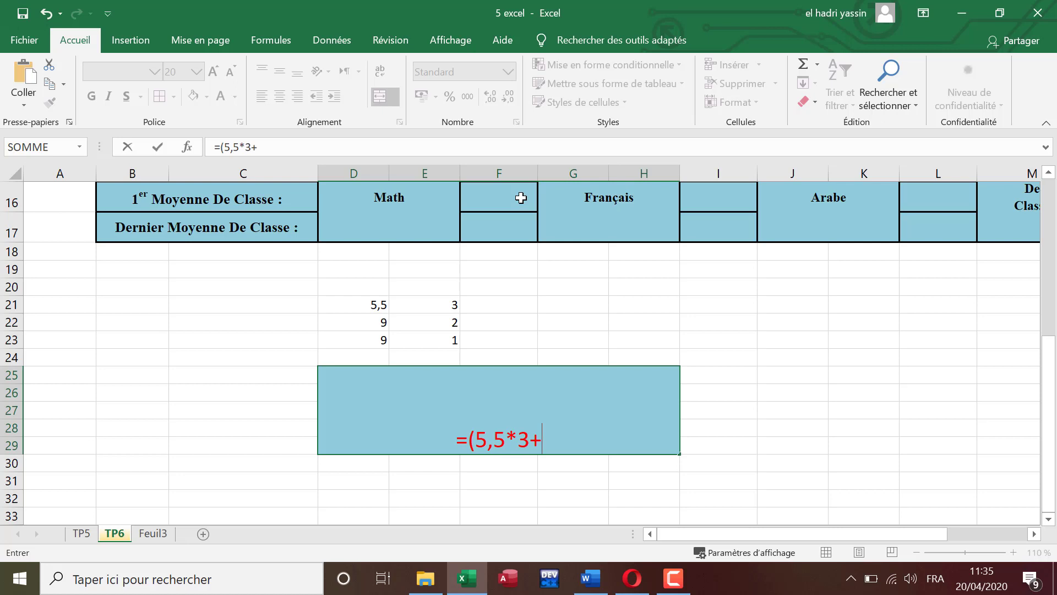
{"action": "type", "text": "9*2"}
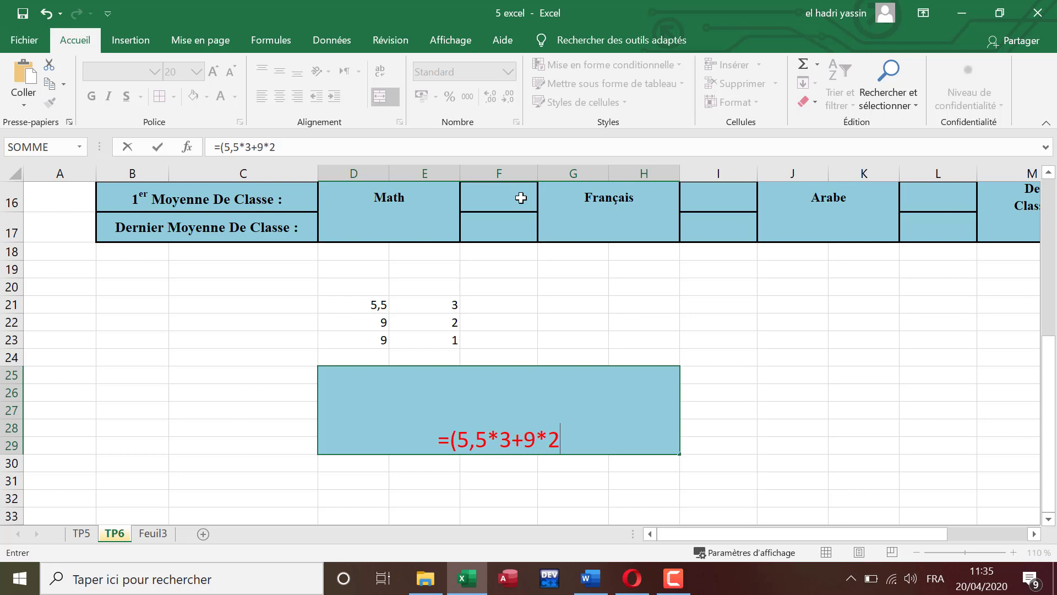
{"action": "type", "text": "+9*1)"}
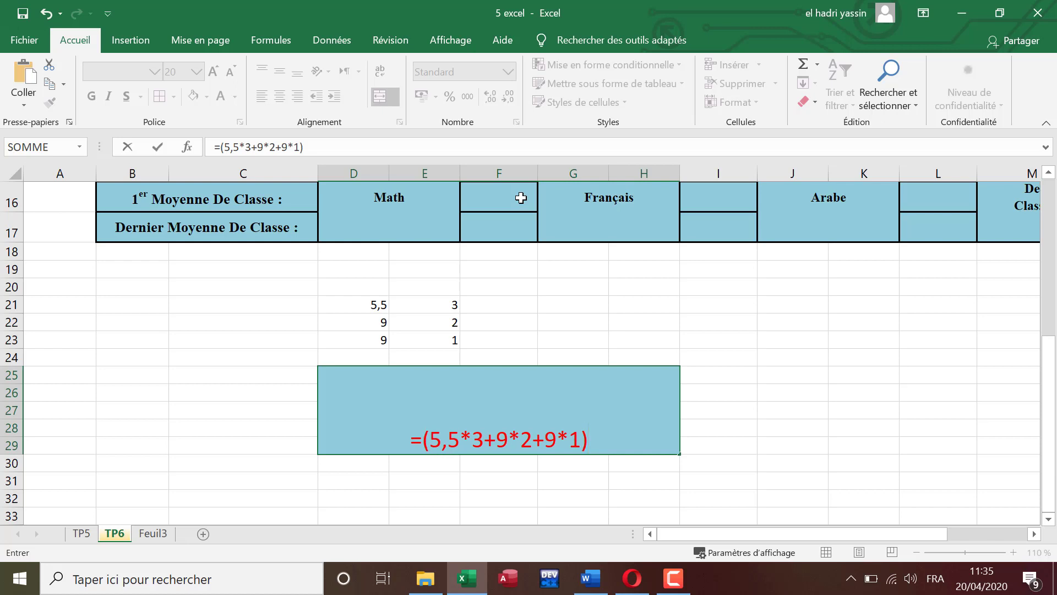
{"action": "type", "text": "/("}
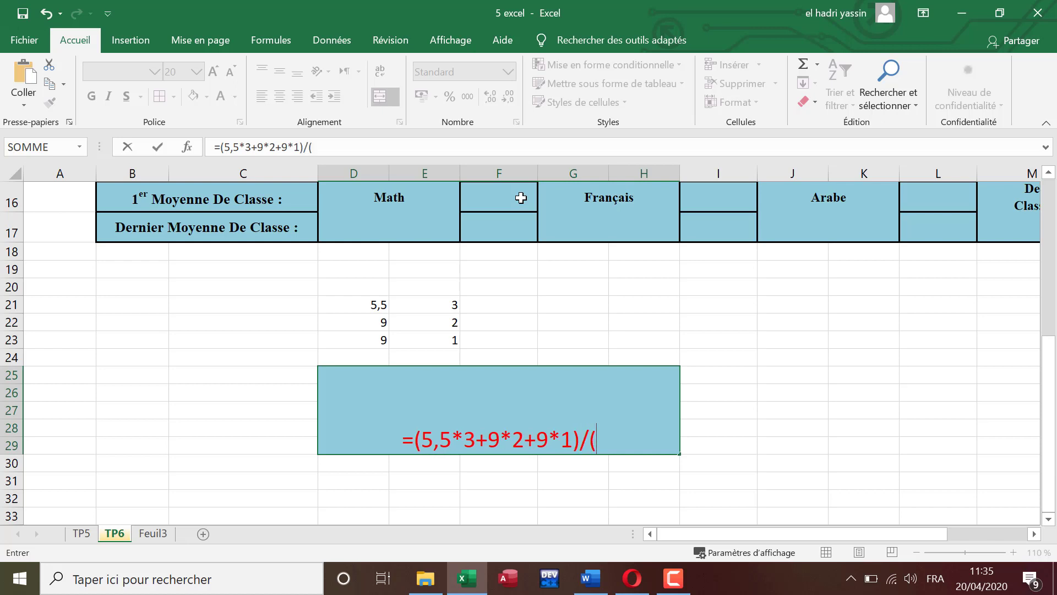
{"action": "type", "text": "3+2+1"}
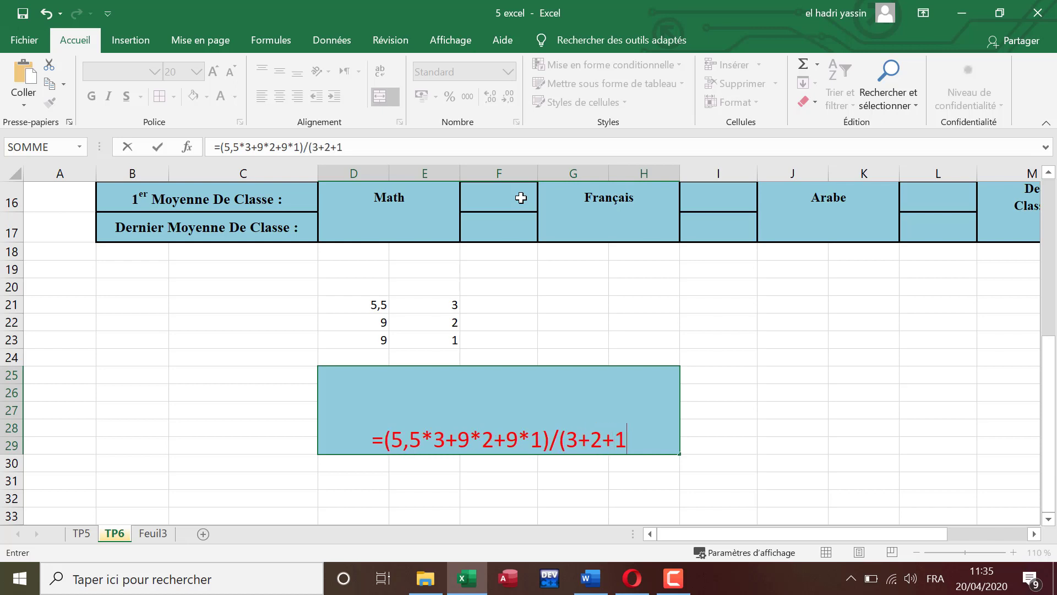
{"action": "type", "text": ")"}
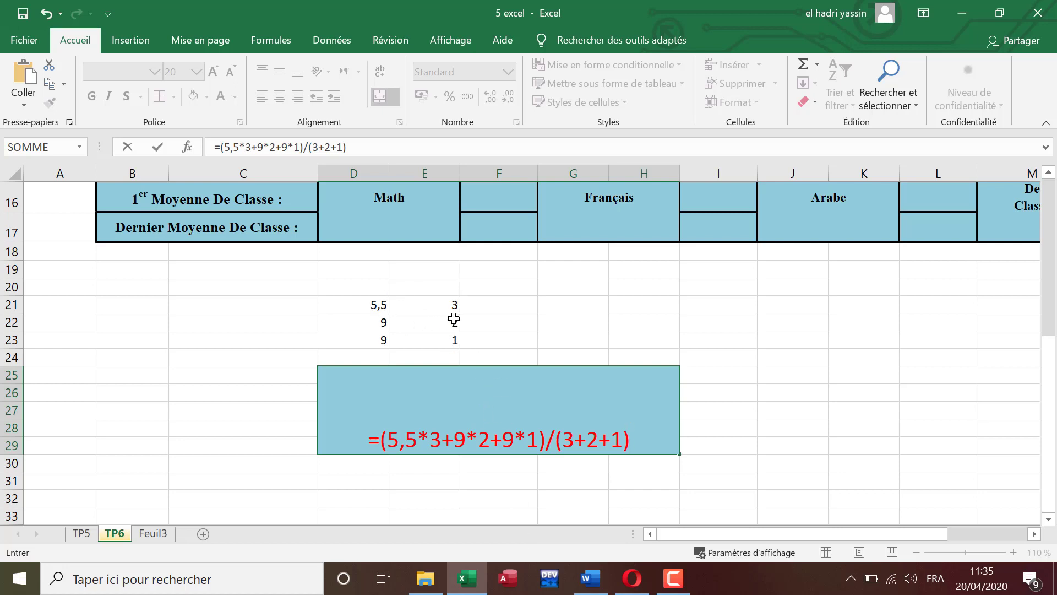
{"action": "left_click", "coordinate": [369, 435]}
{"action": "type", "text": "'"}
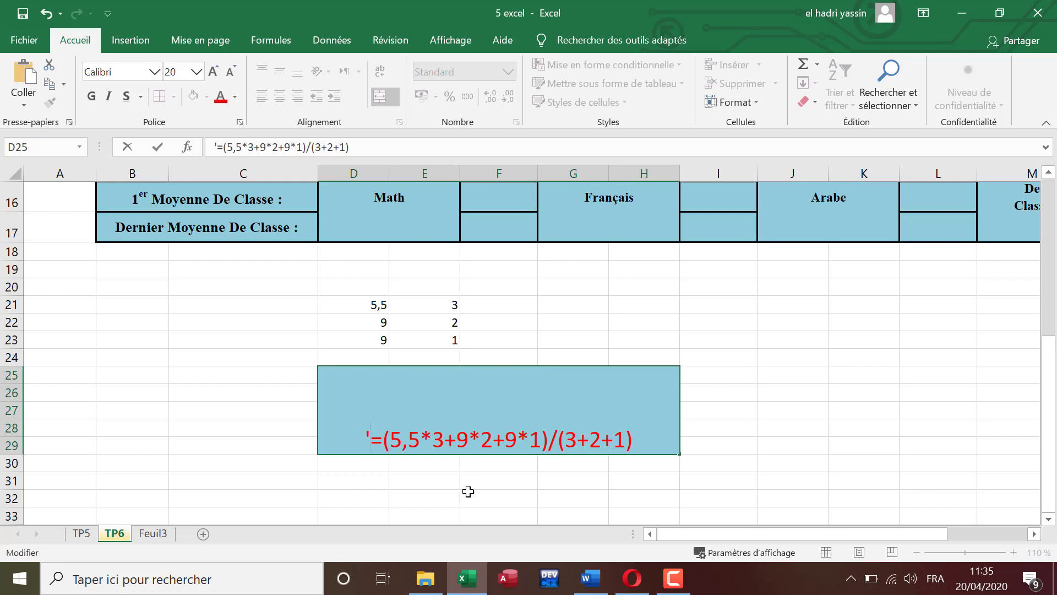
Step: Color the 5,5*3 part of the example formula light green to match it with the Math Note*Coef value
{"action": "left_click_drag", "start_coordinate": [392, 435], "coordinate": [444, 438]}
{"action": "scroll", "coordinate": [501, 330], "scroll_direction": "up", "scroll_amount": 1}
{"action": "scroll", "coordinate": [502, 330], "scroll_direction": "up", "scroll_amount": 5}
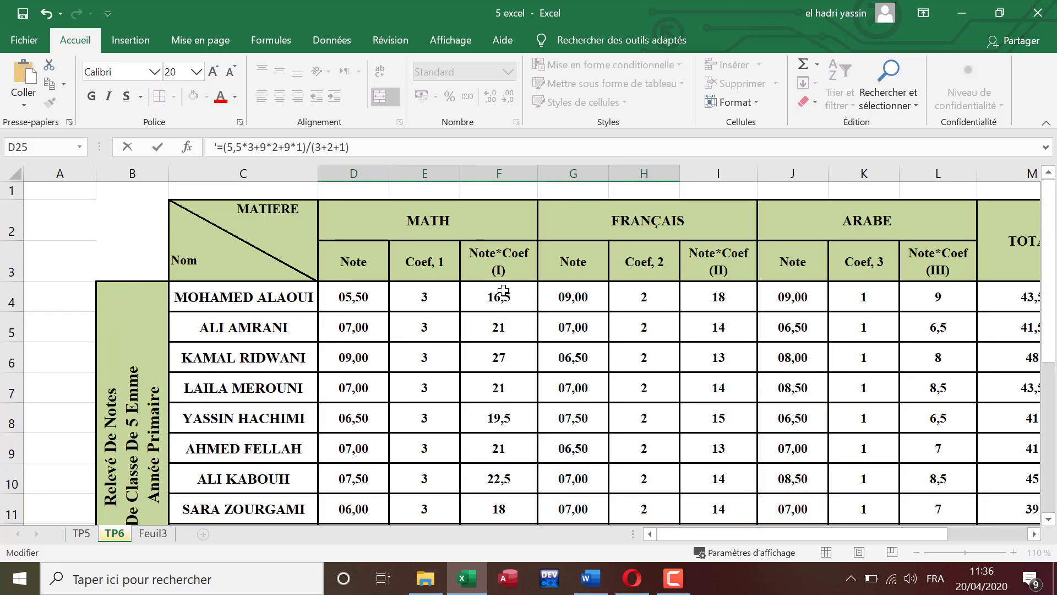
{"action": "scroll", "coordinate": [508, 356], "scroll_direction": "down", "scroll_amount": 4}
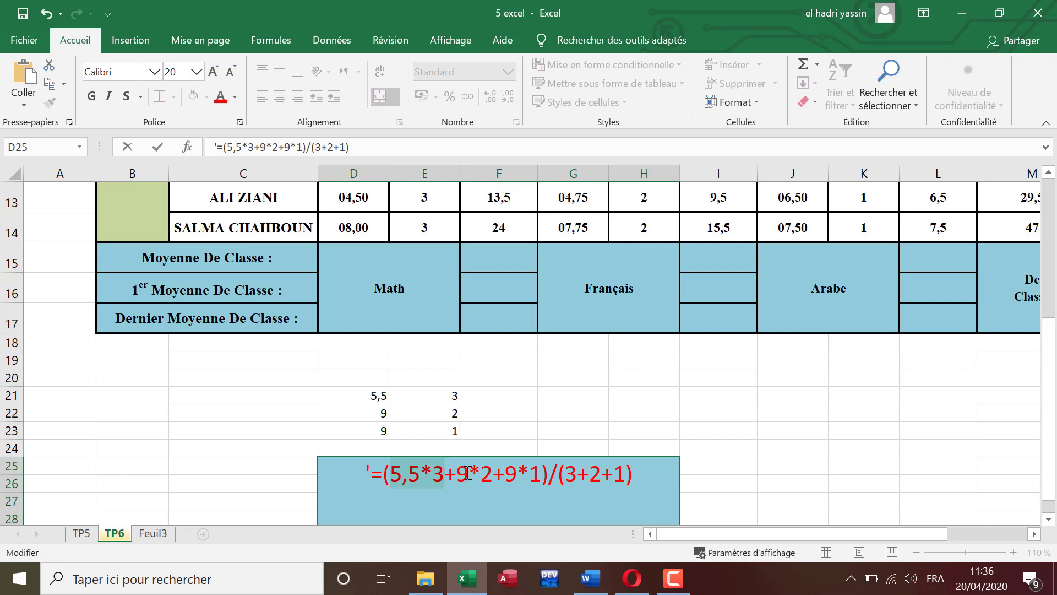
{"action": "left_click", "coordinate": [235, 97]}
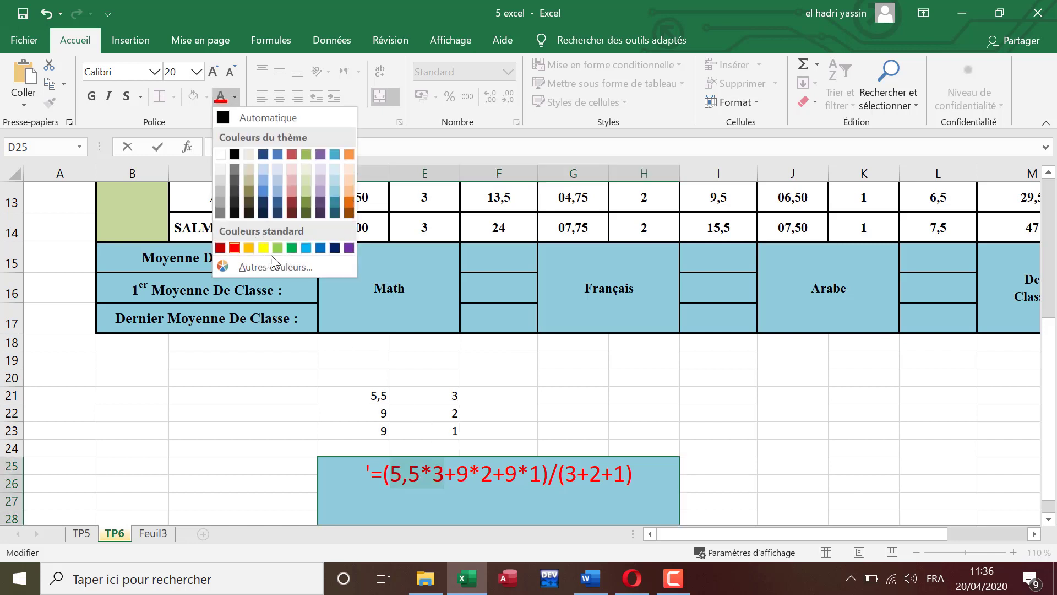
{"action": "left_click", "coordinate": [278, 247]}
Step: Color the 9*2 part of the example formula blue and compare it with the Français Note*Coef value in the table
{"action": "left_click_drag", "start_coordinate": [457, 474], "coordinate": [500, 477]}
{"action": "left_click", "coordinate": [236, 95]}
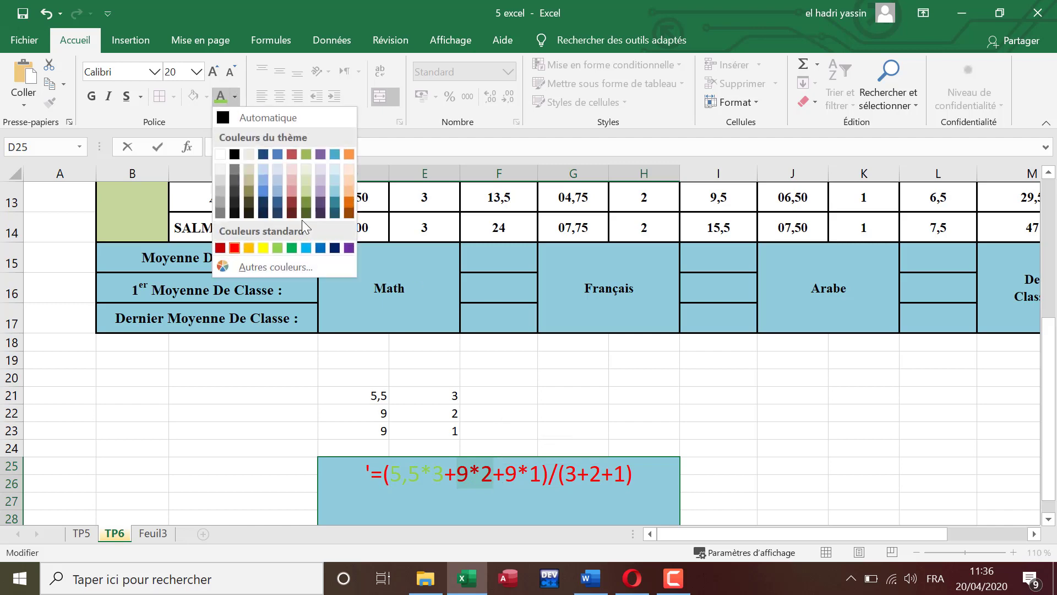
{"action": "left_click", "coordinate": [320, 248]}
{"action": "scroll", "coordinate": [550, 308], "scroll_direction": "up", "scroll_amount": 4}
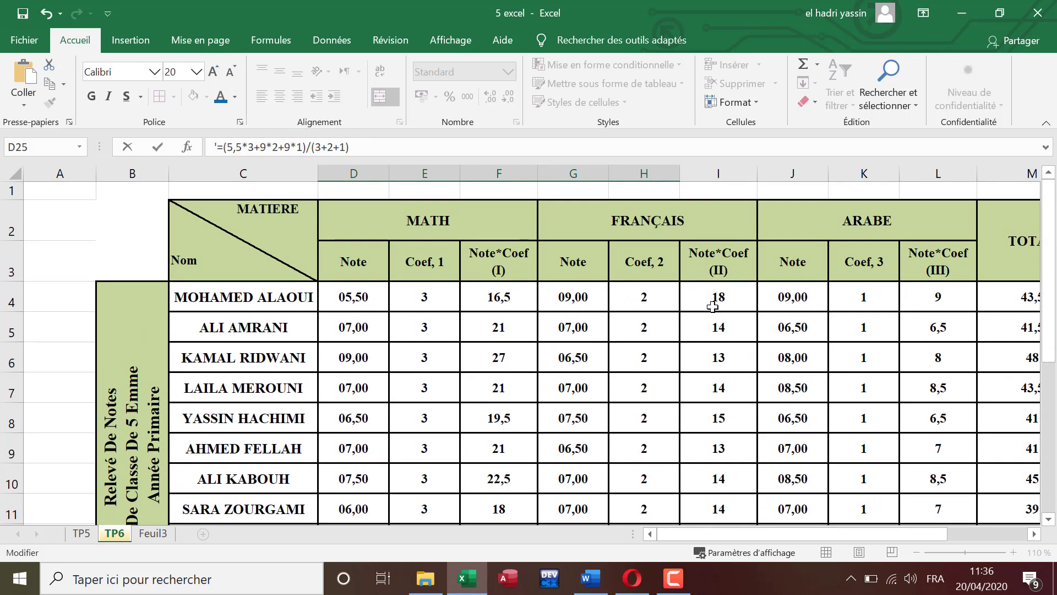
{"action": "scroll", "coordinate": [708, 380], "scroll_direction": "down", "scroll_amount": 4}
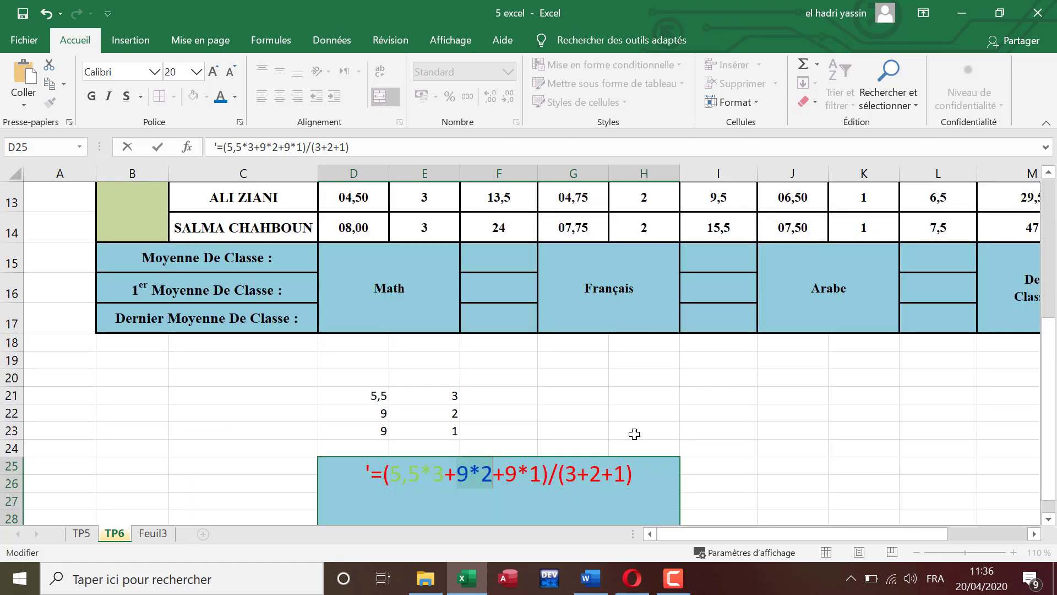
Step: Color the 9*1 part of the example formula purple and compare it with the Arabe Note*Coef value in the table
{"action": "left_click_drag", "start_coordinate": [506, 472], "coordinate": [540, 471]}
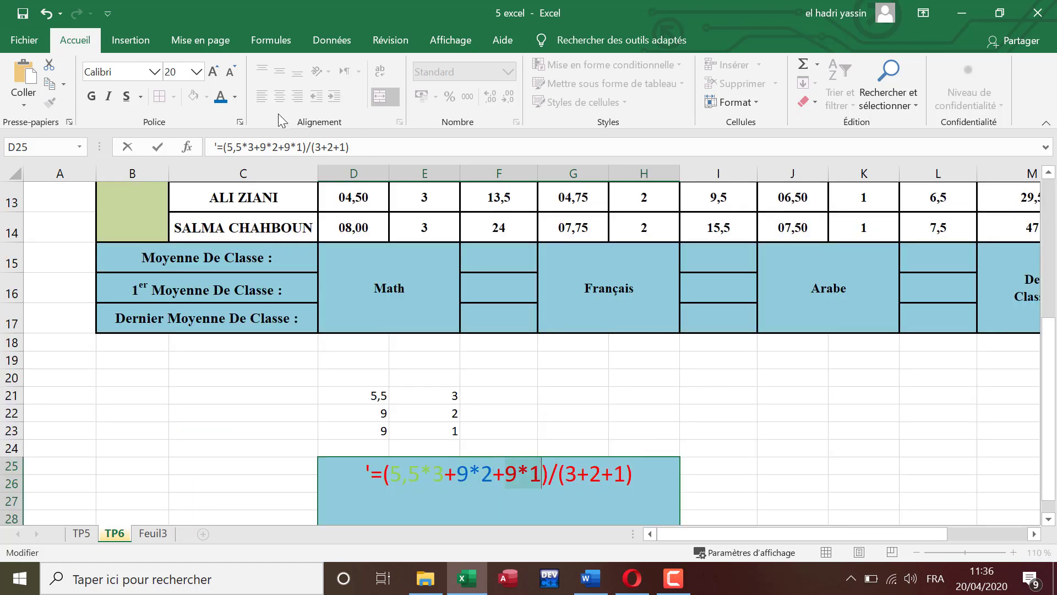
{"action": "left_click", "coordinate": [233, 98]}
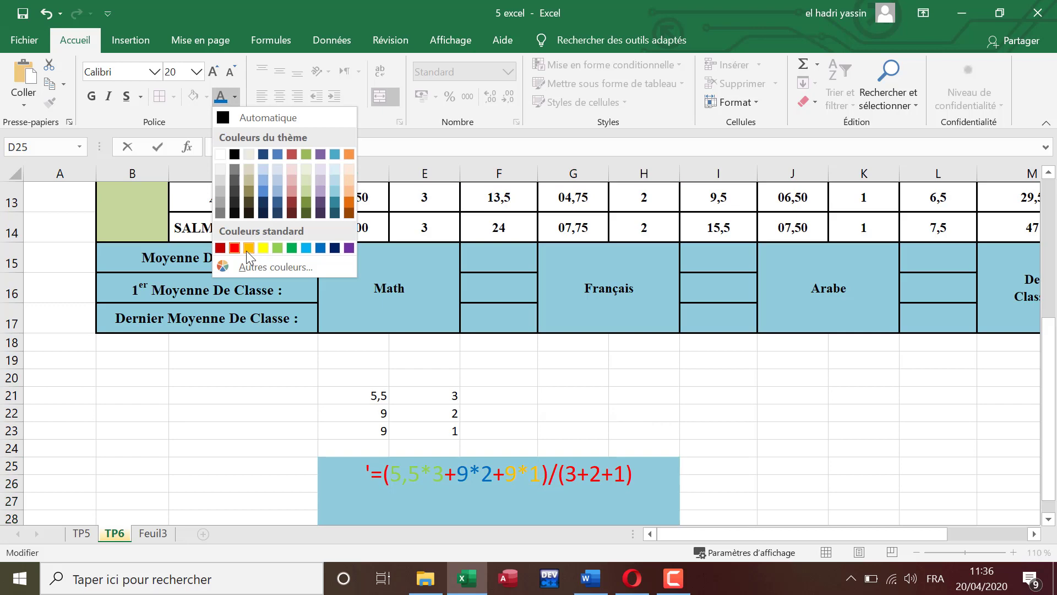
{"action": "left_click", "coordinate": [349, 248]}
{"action": "scroll", "coordinate": [800, 243], "scroll_direction": "up", "scroll_amount": 4}
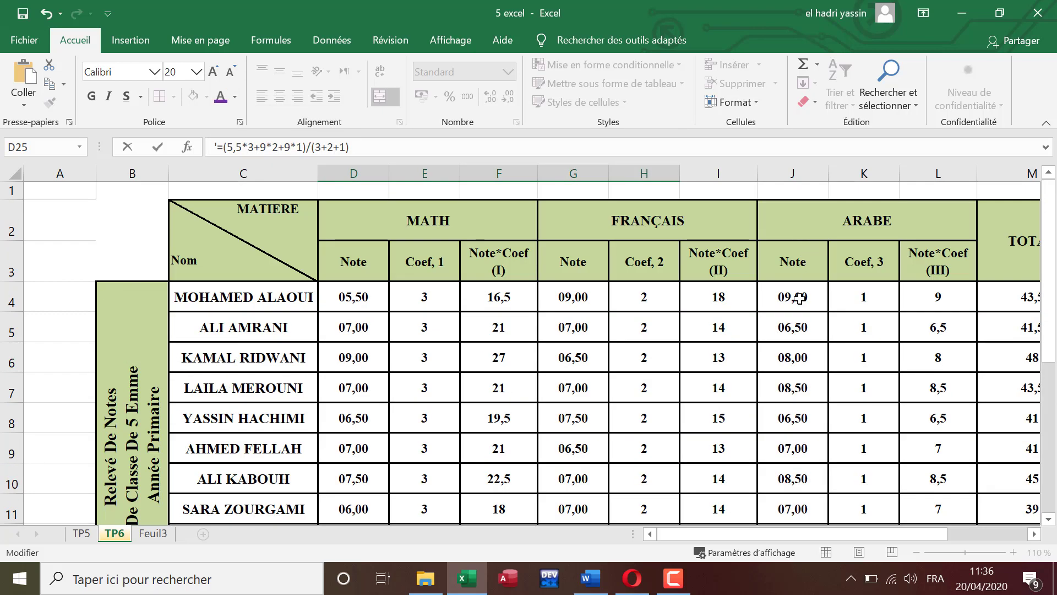
{"action": "scroll", "coordinate": [788, 317], "scroll_direction": "down", "scroll_amount": 5}
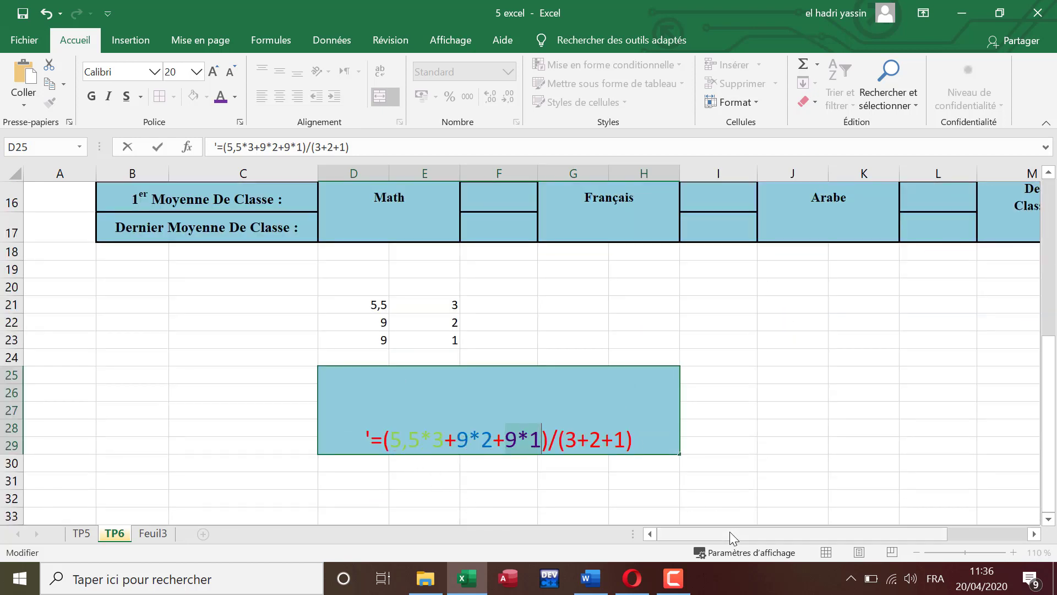
Step: Compare the example's sum of products with the first student's TOTAL value, and finish editing the recolored example formula
{"action": "left_click_drag", "start_coordinate": [729, 533], "coordinate": [839, 530]}
{"action": "scroll", "coordinate": [850, 406], "scroll_direction": "up", "scroll_amount": 5}
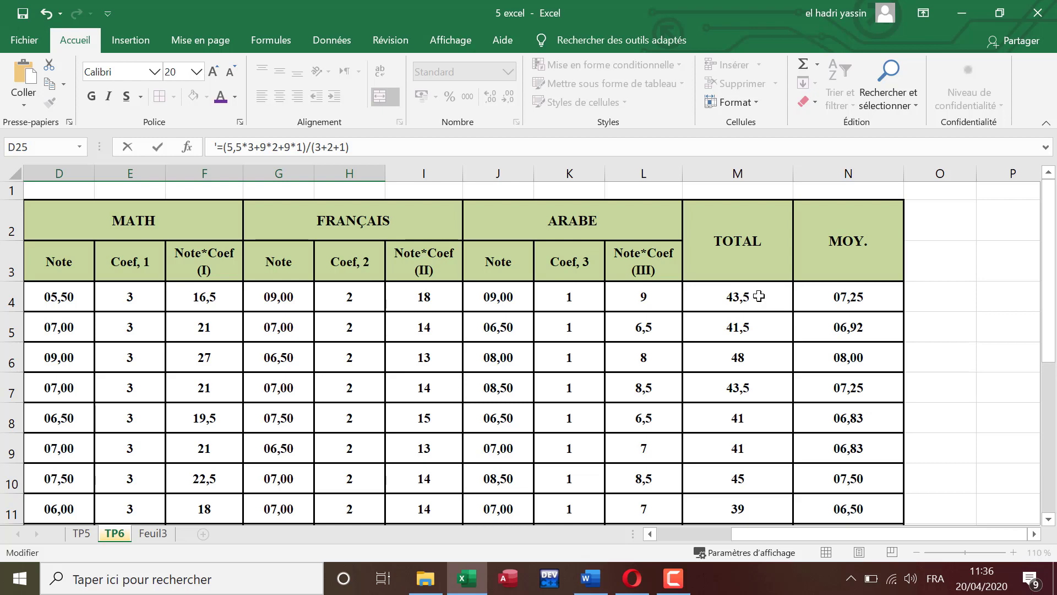
{"action": "scroll", "coordinate": [621, 366], "scroll_direction": "down", "scroll_amount": 3}
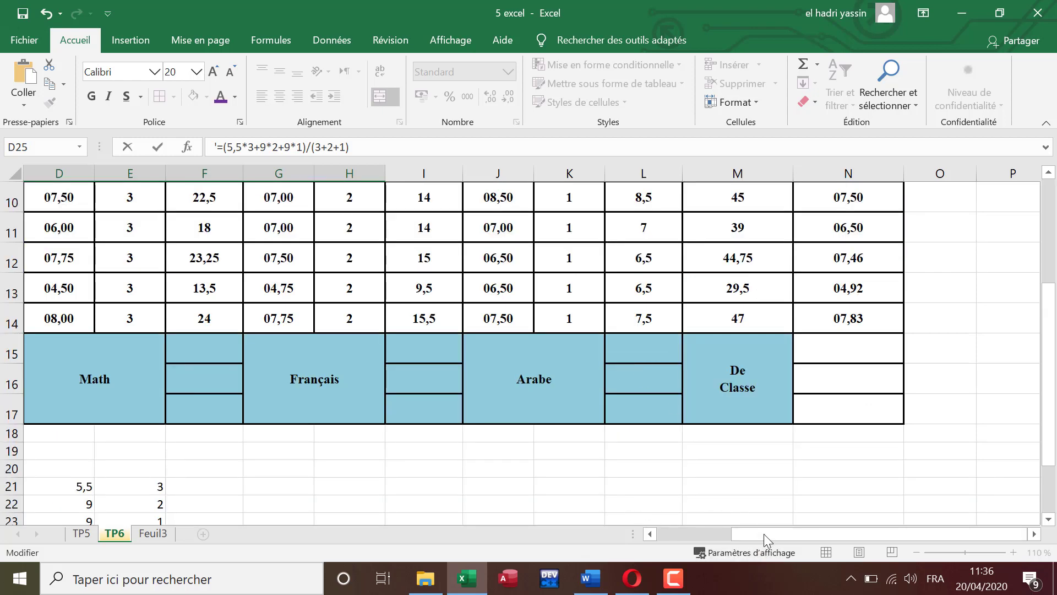
{"action": "left_click_drag", "start_coordinate": [765, 534], "coordinate": [675, 530]}
{"action": "scroll", "coordinate": [659, 464], "scroll_direction": "down", "scroll_amount": 2}
{"action": "scroll", "coordinate": [659, 463], "scroll_direction": "down", "scroll_amount": 1}
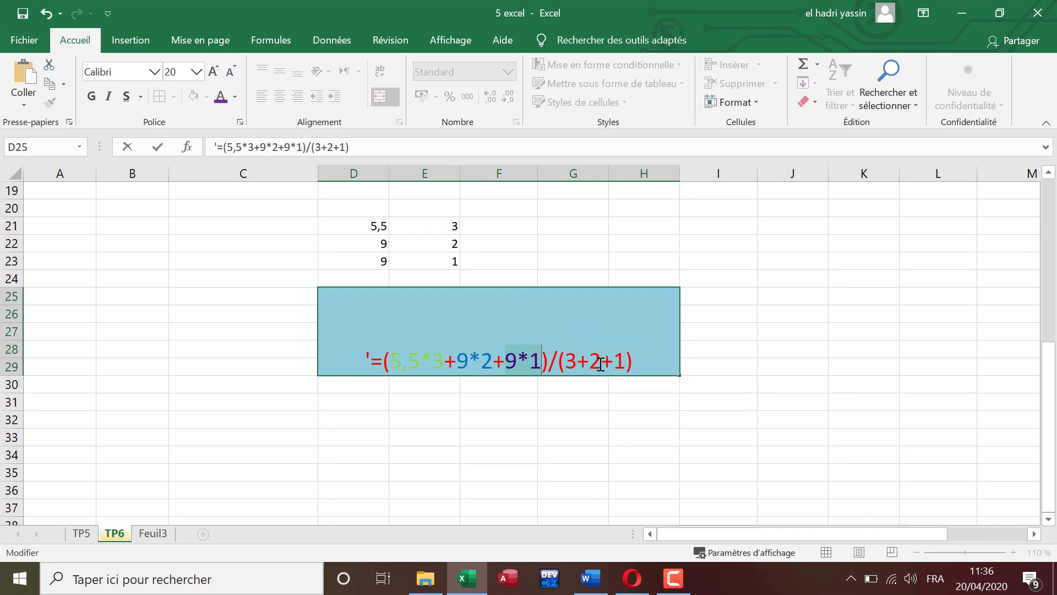
{"action": "key", "text": "Return"}
Step: Inspect the MOY. formula in N4 to see how the total is divided by the sum of the coefficients
{"action": "scroll", "coordinate": [874, 415], "scroll_direction": "up", "scroll_amount": 6}
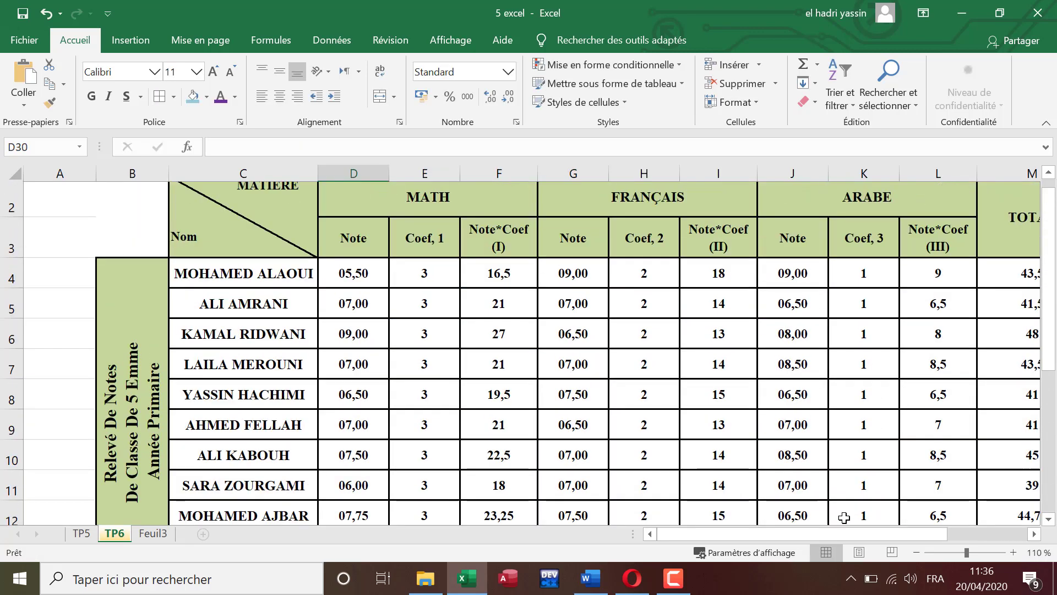
{"action": "left_click_drag", "start_coordinate": [842, 537], "coordinate": [958, 531]}
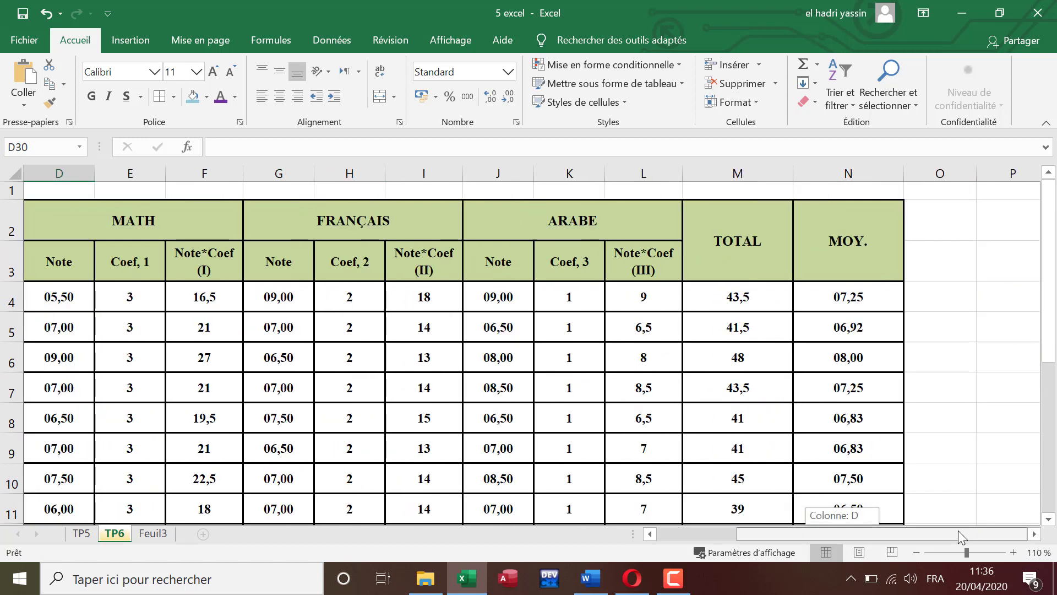
{"action": "left_click", "coordinate": [852, 296]}
{"action": "double_click", "coordinate": [851, 296]}
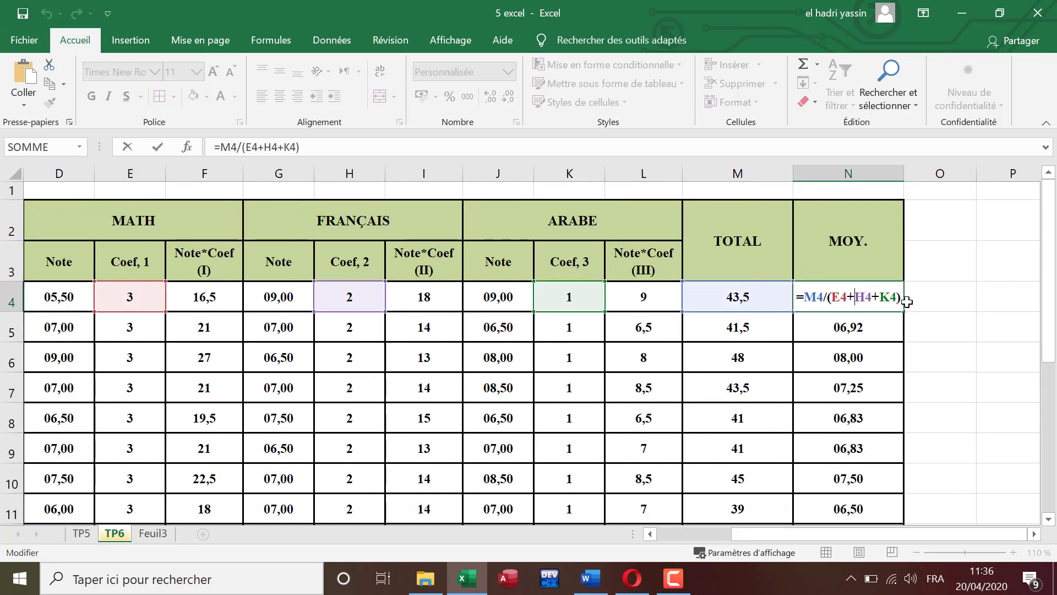
{"action": "key", "text": "Return"}
Step: Remove the leading apostrophe from the example formula in merged cell D25 so it calculates the weighted average
{"action": "left_click_drag", "start_coordinate": [815, 531], "coordinate": [682, 527]}
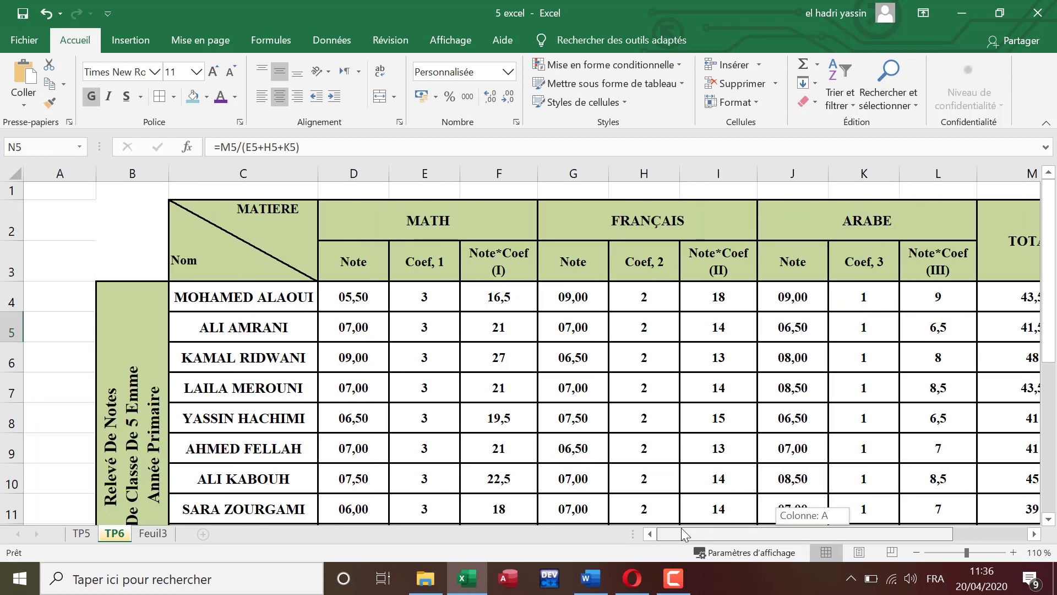
{"action": "scroll", "coordinate": [603, 439], "scroll_direction": "down", "scroll_amount": 2}
{"action": "scroll", "coordinate": [603, 439], "scroll_direction": "down", "scroll_amount": 4}
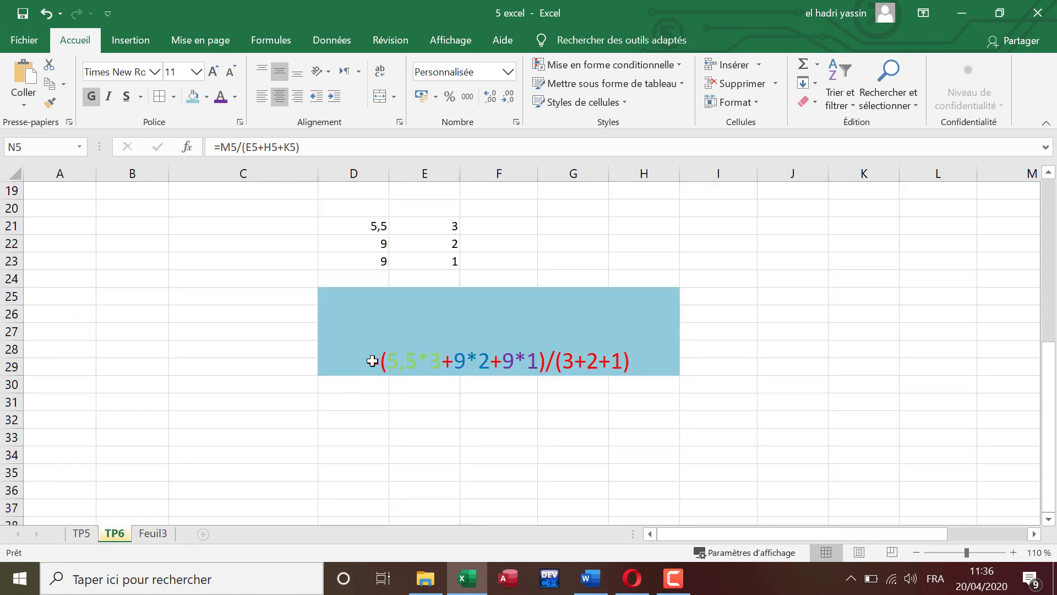
{"action": "left_click", "coordinate": [370, 358]}
{"action": "double_click", "coordinate": [370, 358]}
{"action": "key", "text": "Return"}
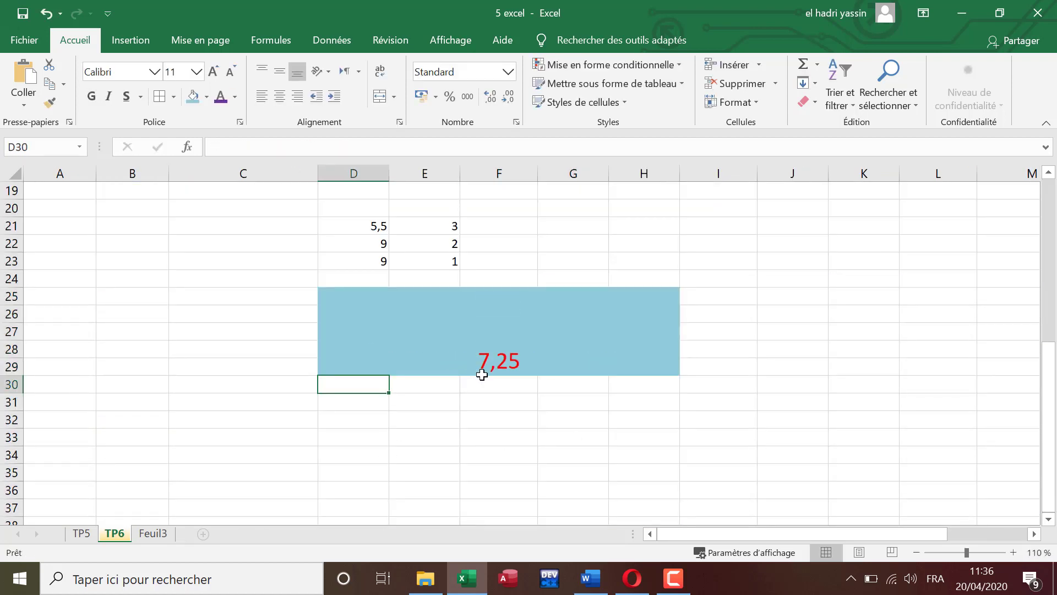
Step: Zoom the grade sheet out to 90% and consult the class-average instructions in the Word document
{"action": "scroll", "coordinate": [551, 374], "scroll_direction": "up", "scroll_amount": 6}
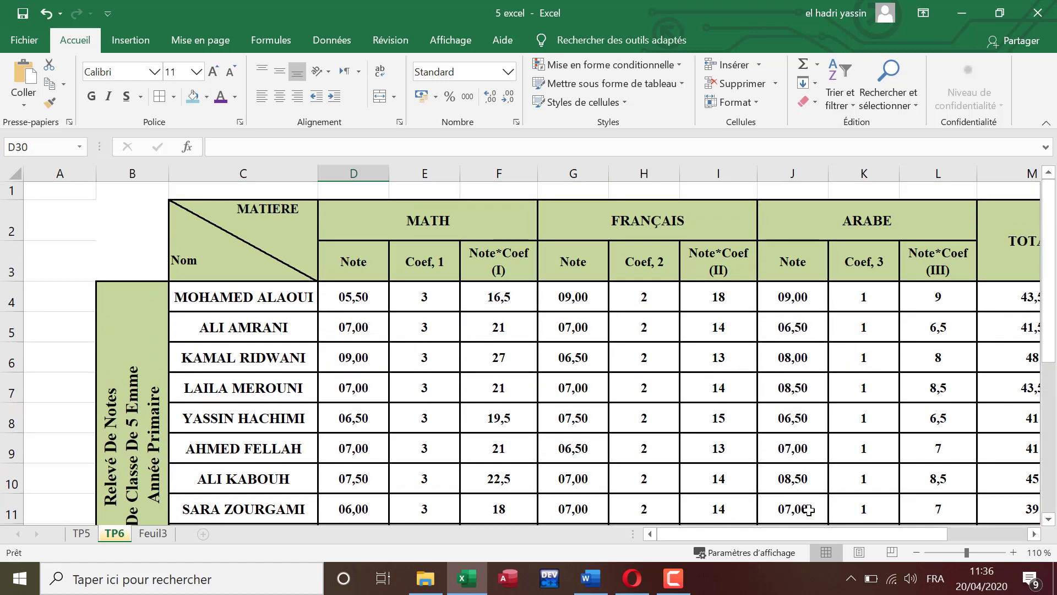
{"action": "left_click", "coordinate": [917, 558]}
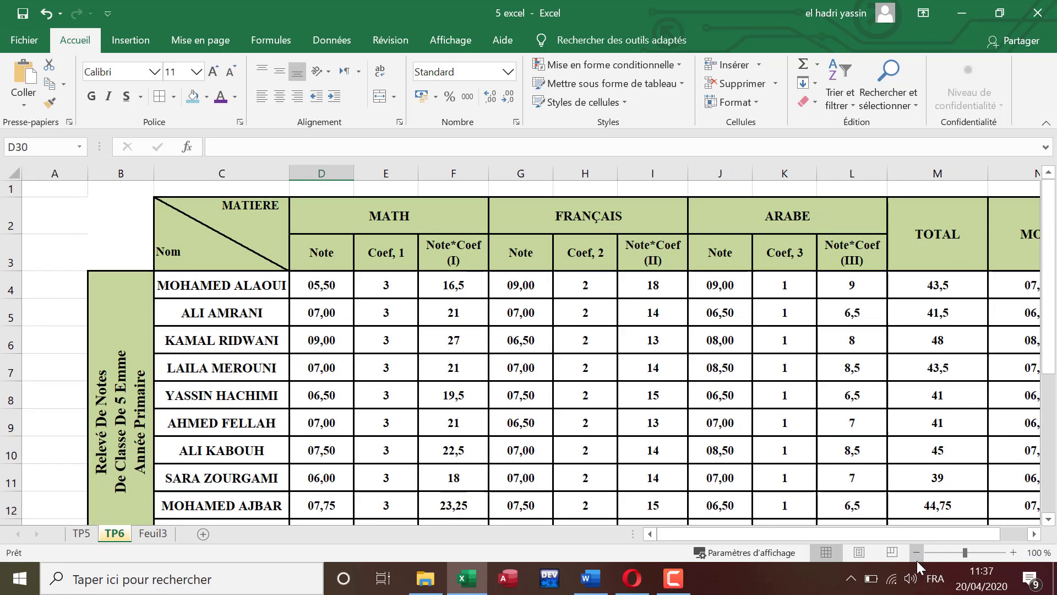
{"action": "left_click", "coordinate": [916, 559]}
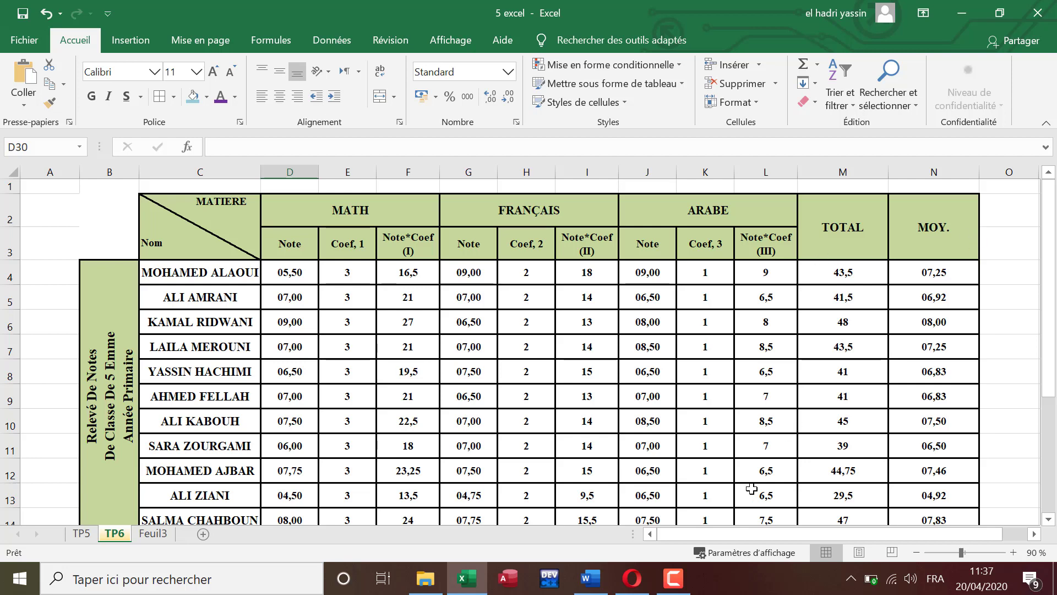
{"action": "left_click", "coordinate": [591, 578]}
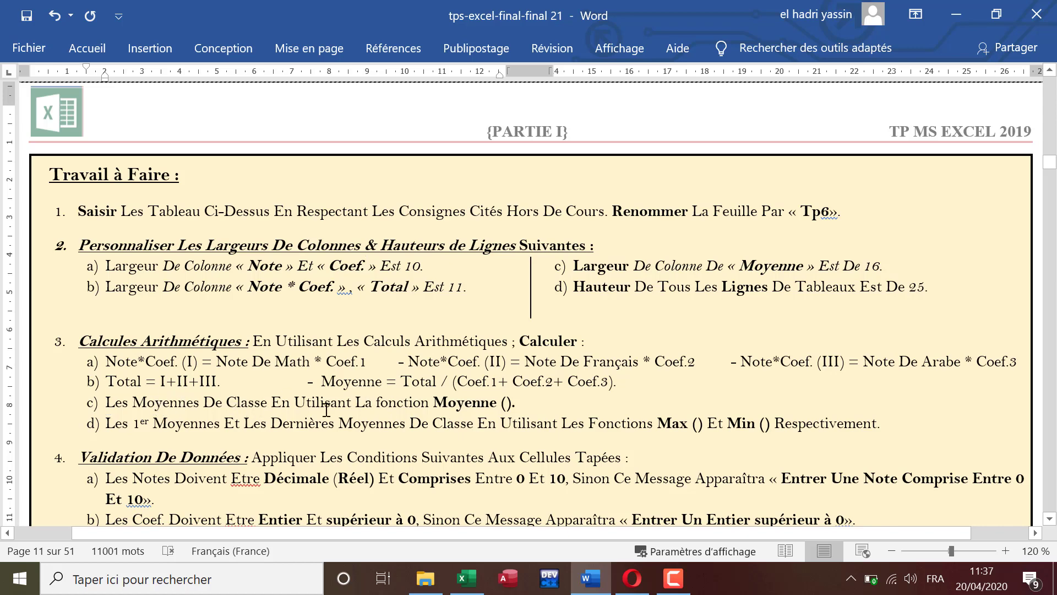
Step: Switch back to Excel and auto-hide the ribbon to show the whole grade table
{"action": "left_click", "coordinate": [467, 578]}
{"action": "scroll", "coordinate": [419, 447], "scroll_direction": "down", "scroll_amount": 1}
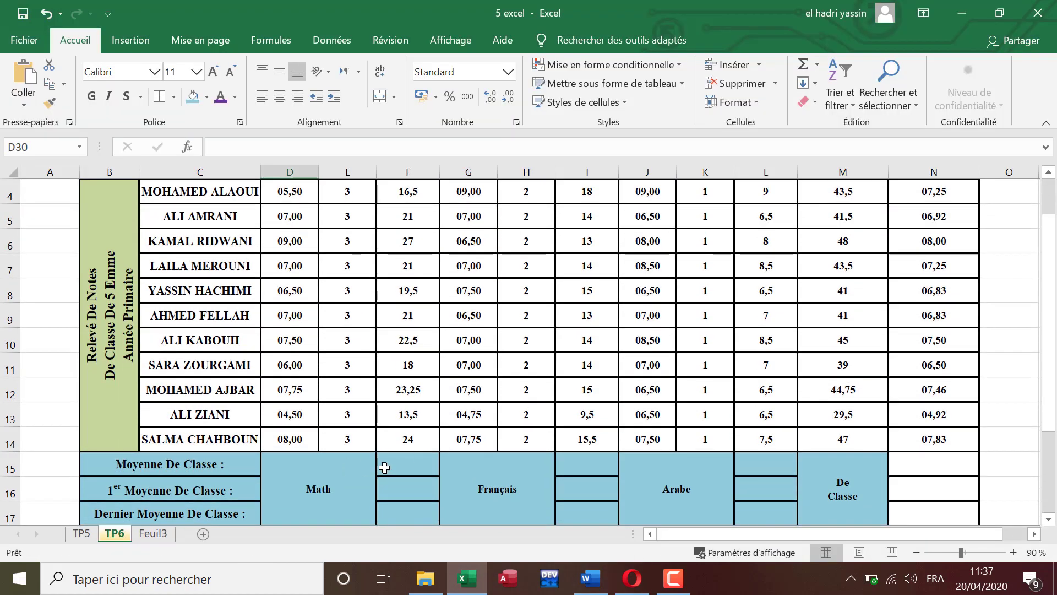
{"action": "left_click", "coordinate": [925, 16]}
{"action": "left_click", "coordinate": [924, 39]}
{"action": "scroll", "coordinate": [407, 427], "scroll_direction": "up", "scroll_amount": 1}
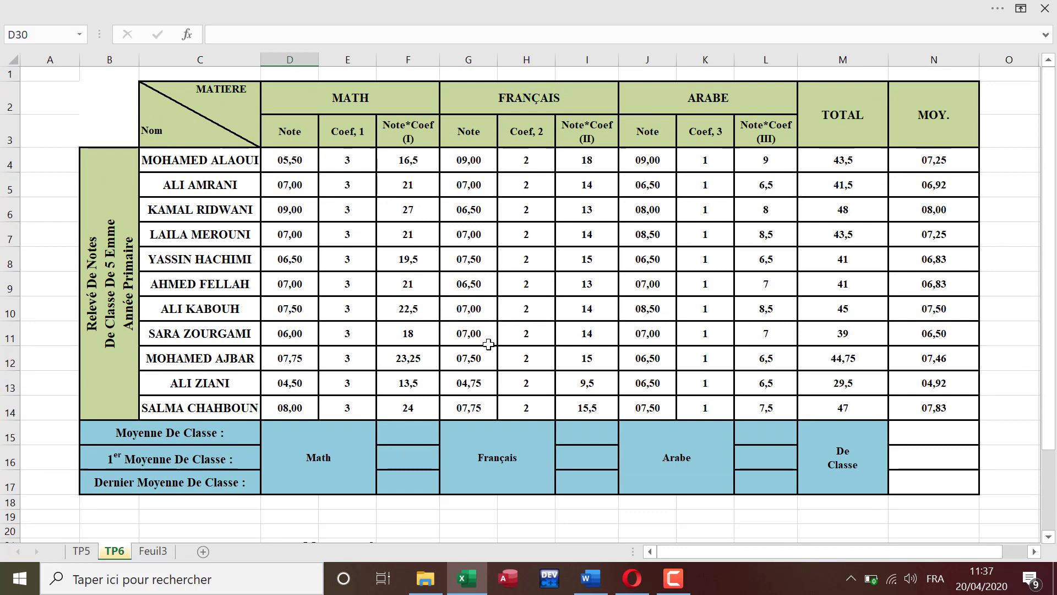
Step: Calculate the Math class average in F15 by applying the MOYENNE function to the Math notes D4:D14
{"action": "left_click", "coordinate": [412, 430]}
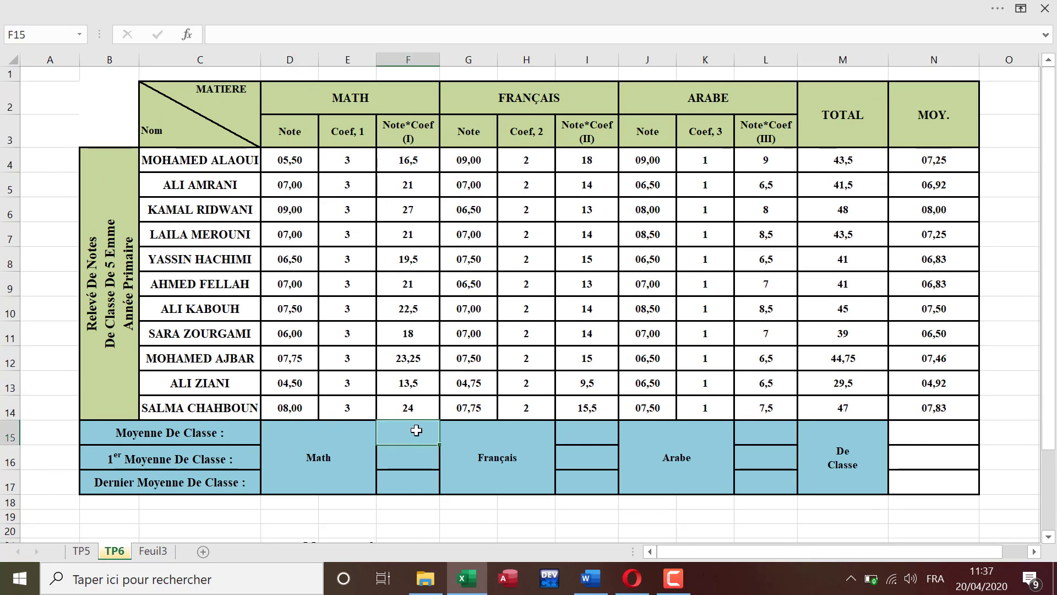
{"action": "type", "text": "="}
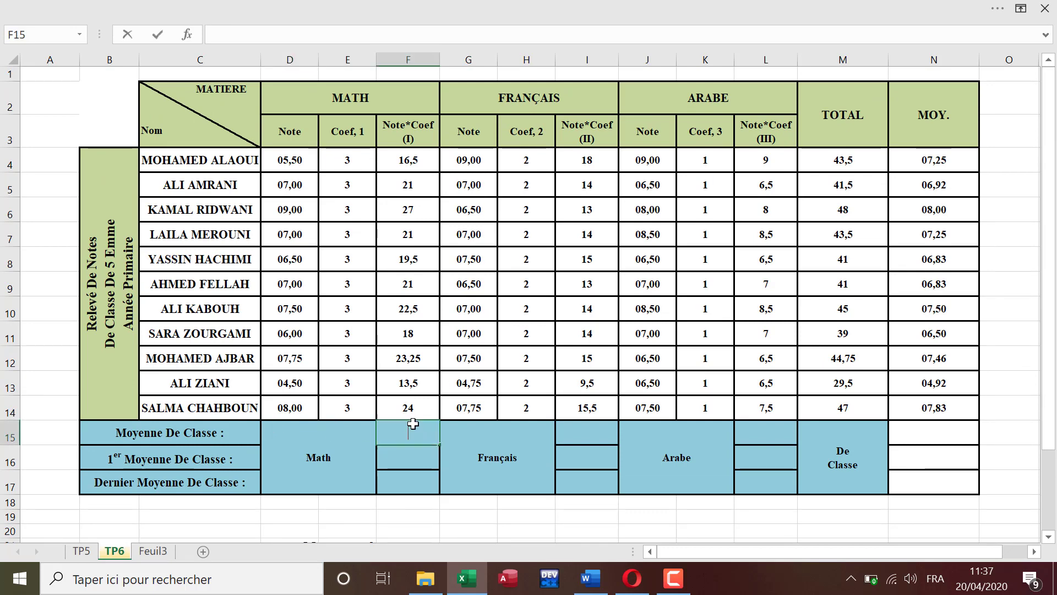
{"action": "key", "text": "Escape"}
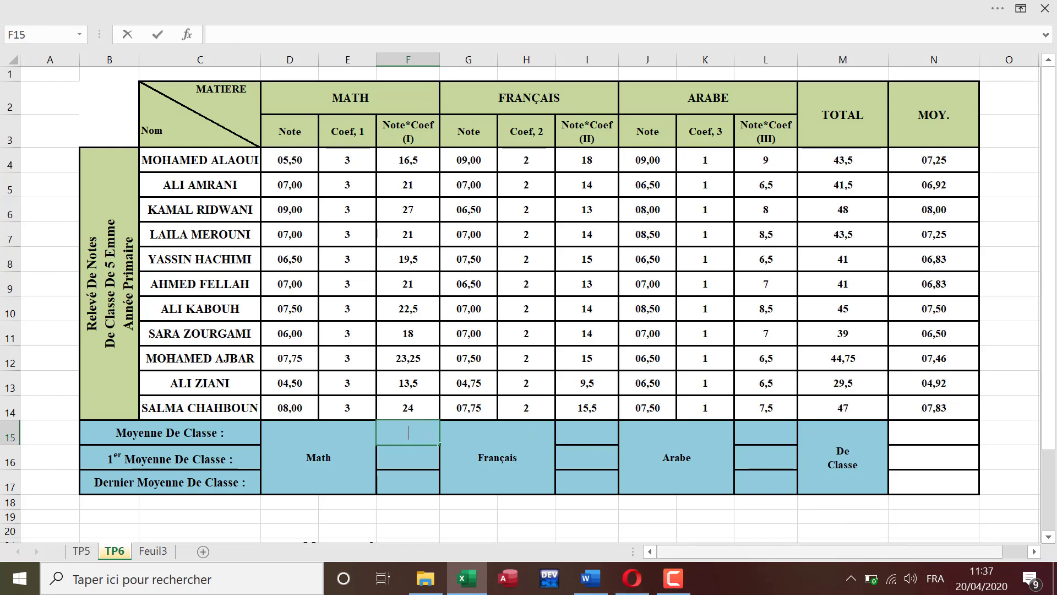
{"action": "left_click", "coordinate": [673, 578]}
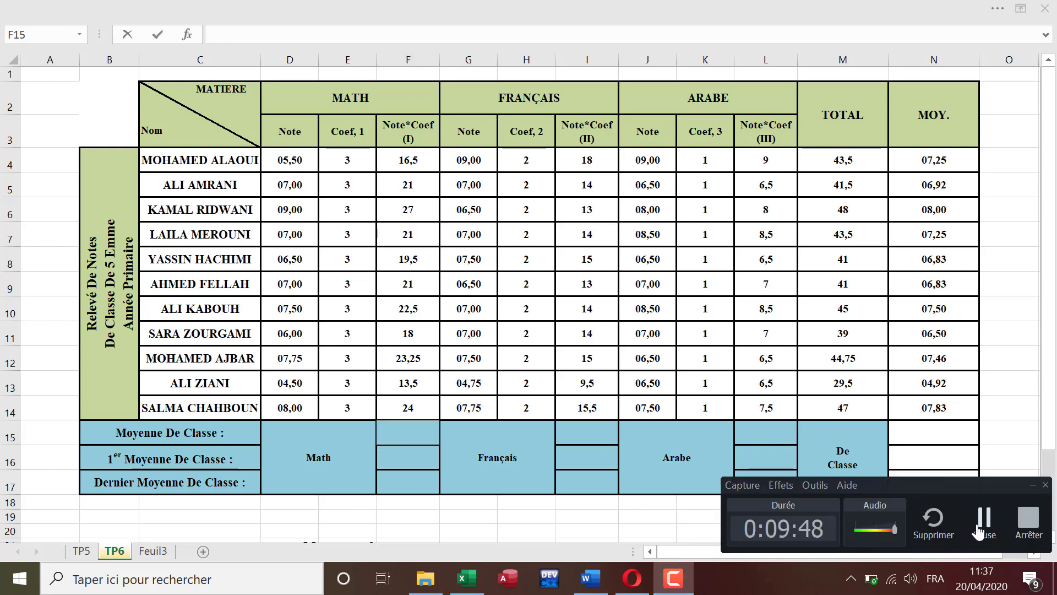
{"action": "left_click", "coordinate": [969, 530]}
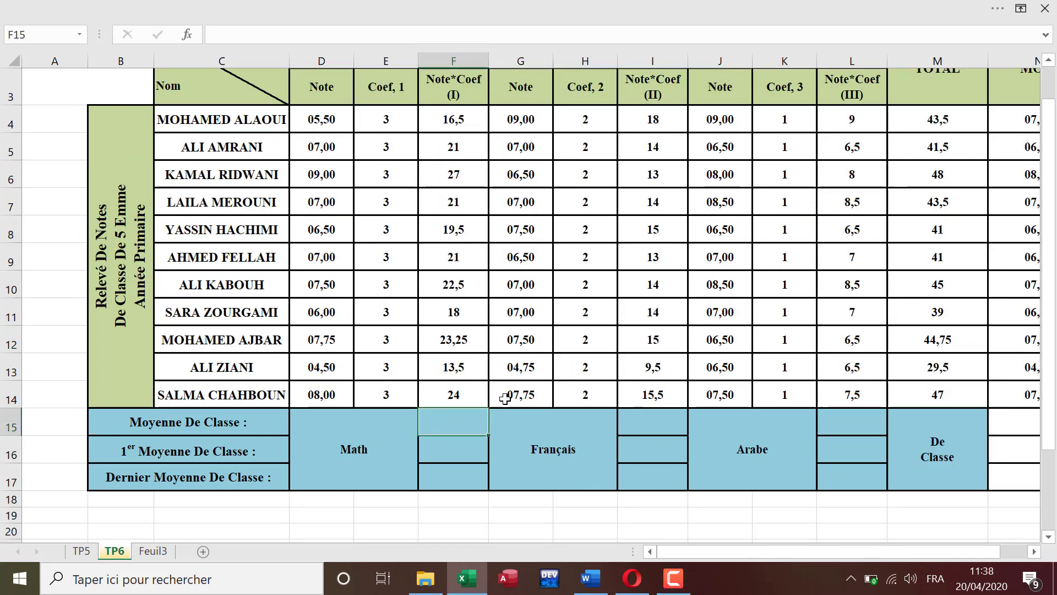
{"action": "type", "text": "="}
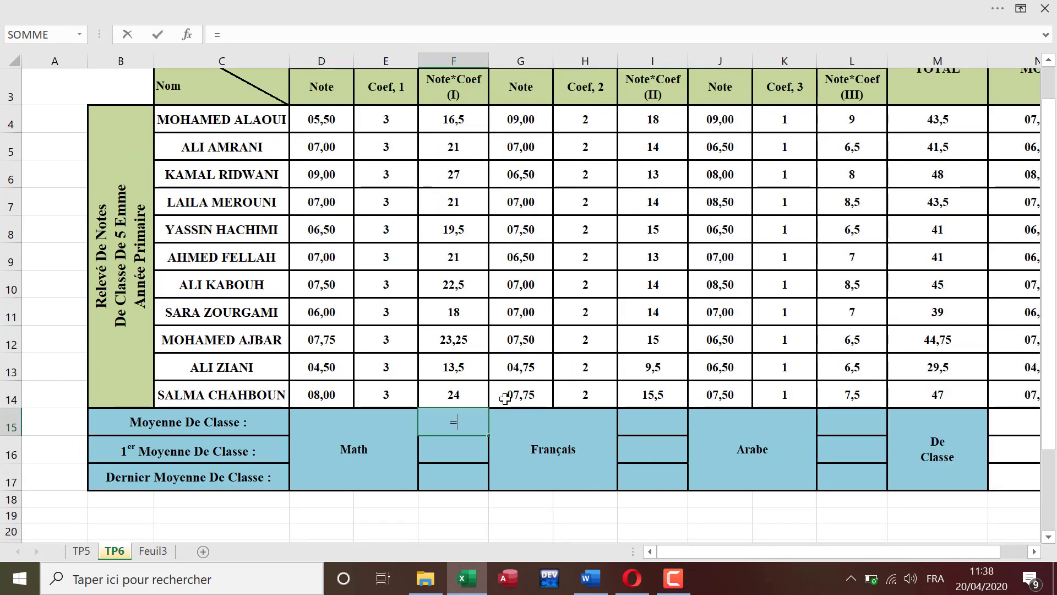
{"action": "type", "text": "yenne("}
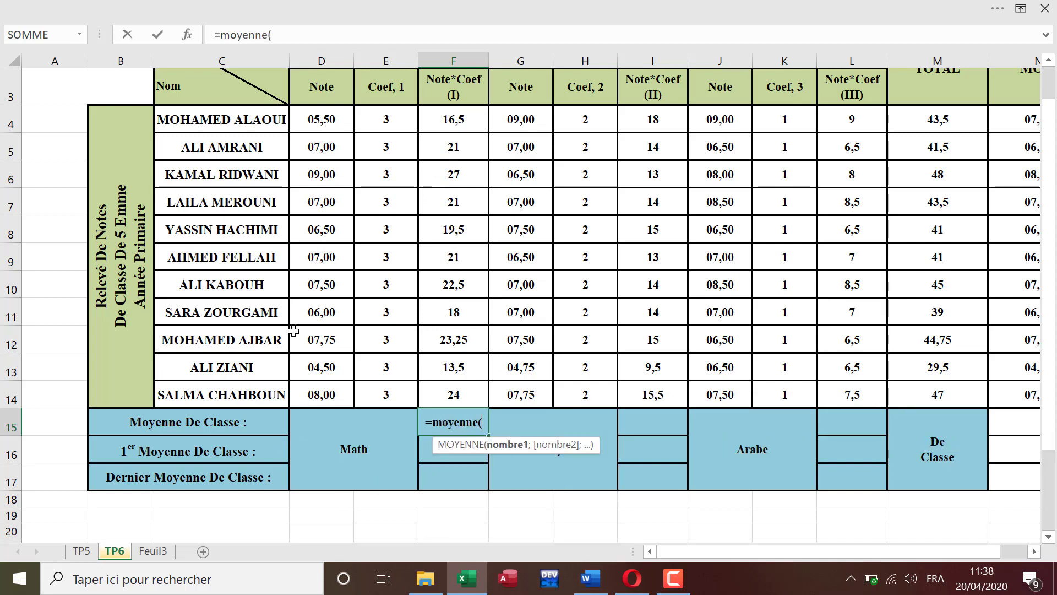
{"action": "left_click_drag", "start_coordinate": [330, 118], "coordinate": [322, 395]}
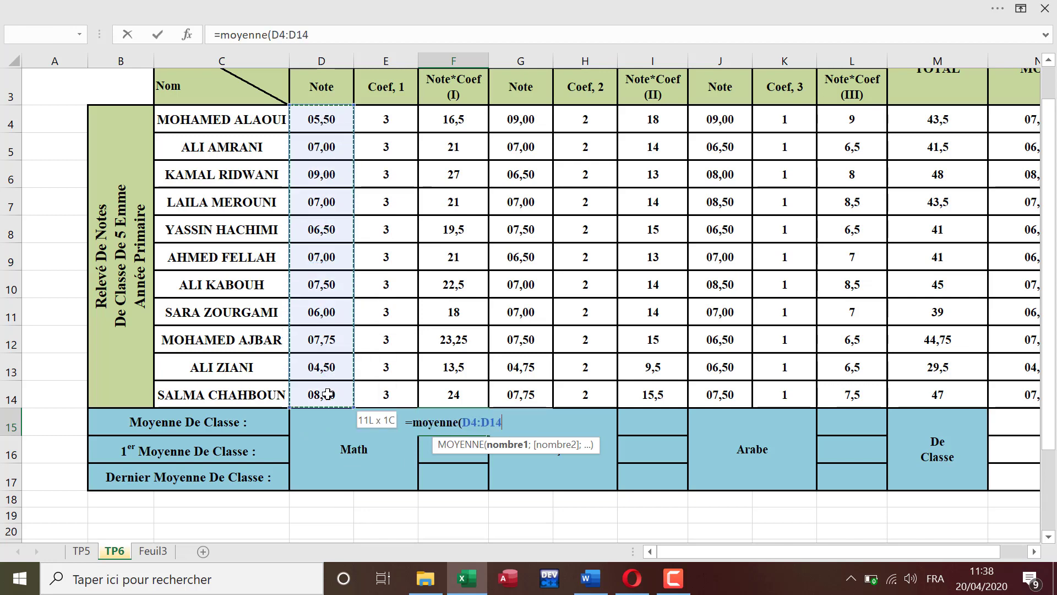
{"action": "key", "text": "Return"}
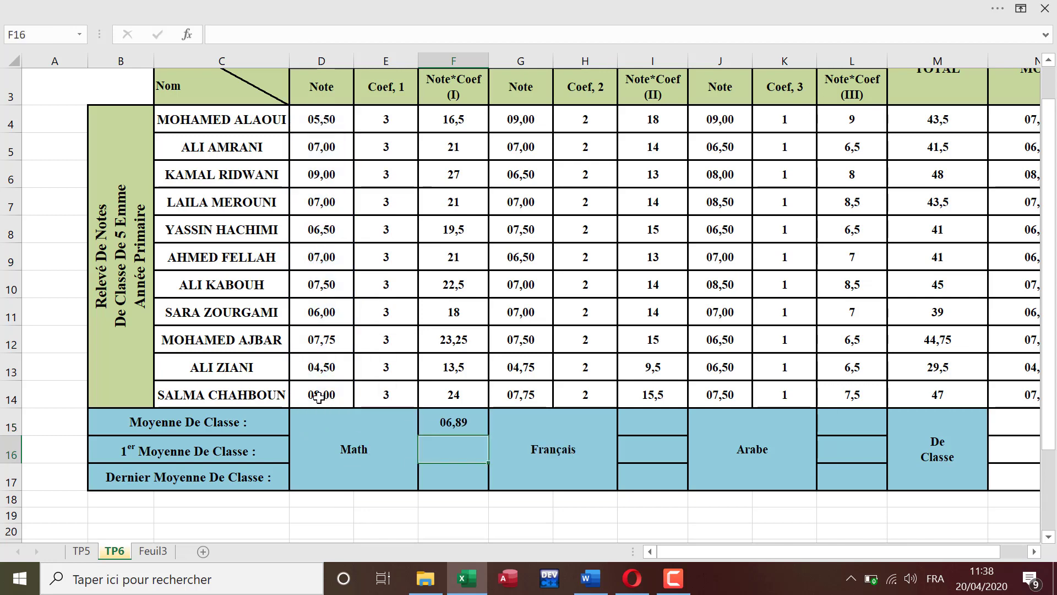
Step: Calculate the Français class average in I15 by applying the MOYENNE function to the Français notes G4:G14
{"action": "left_click", "coordinate": [648, 420]}
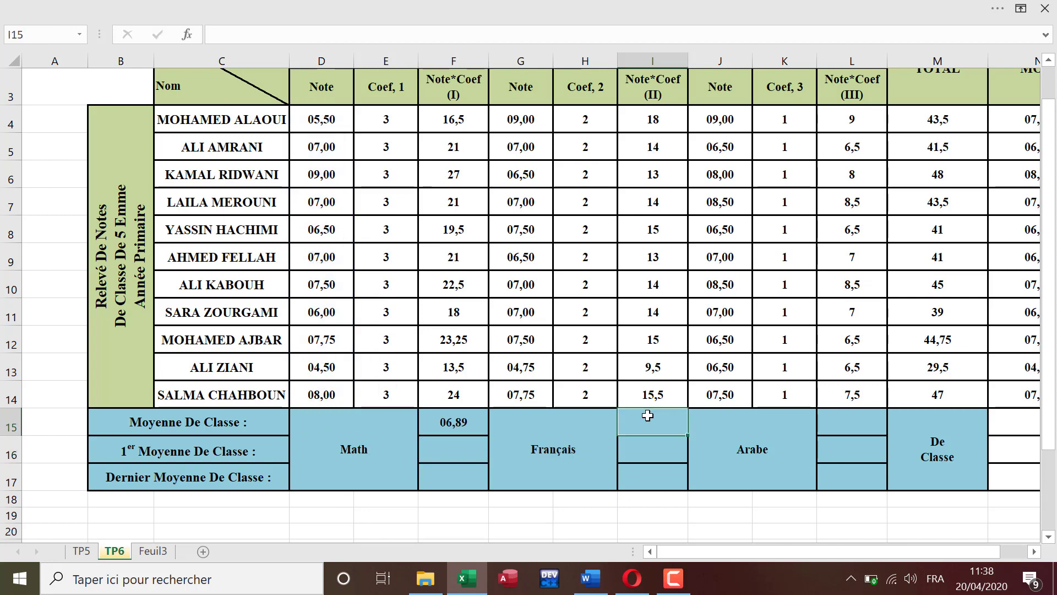
{"action": "type", "text": "=moyenn"}
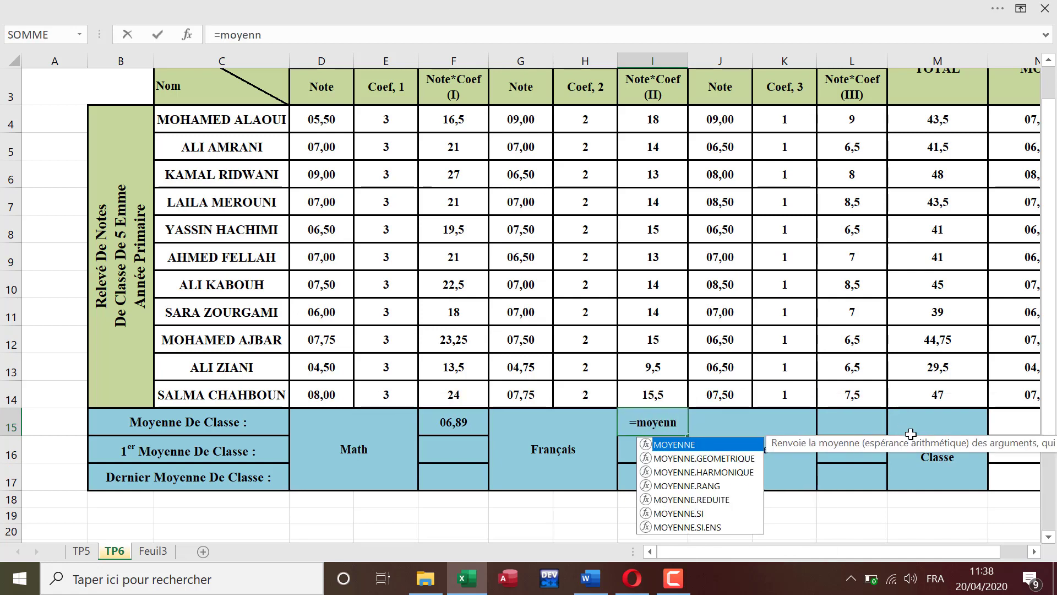
{"action": "double_click", "coordinate": [693, 443]}
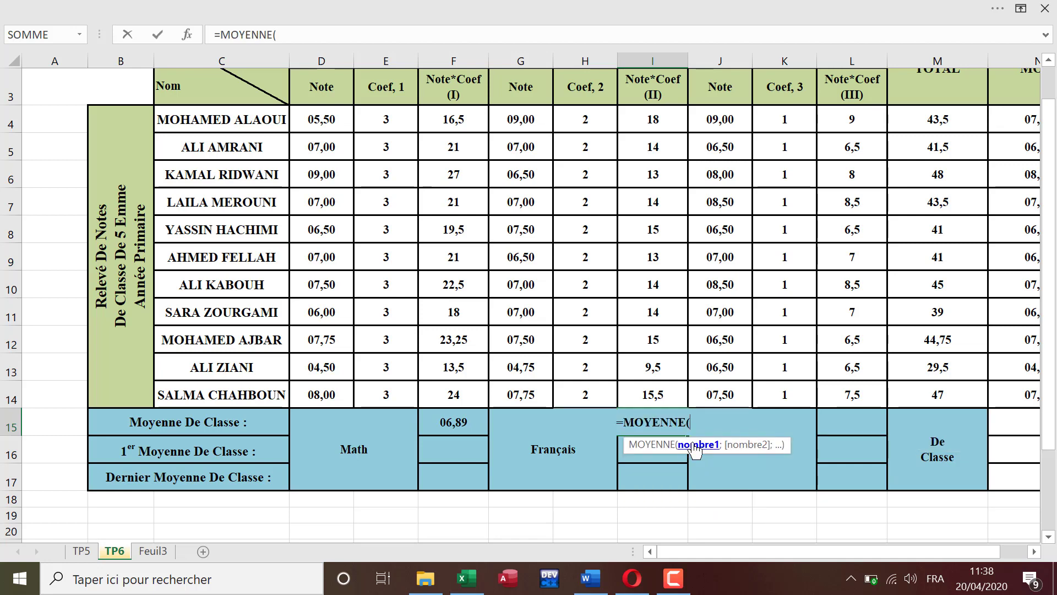
{"action": "scroll", "coordinate": [527, 114], "scroll_direction": "up", "scroll_amount": 1}
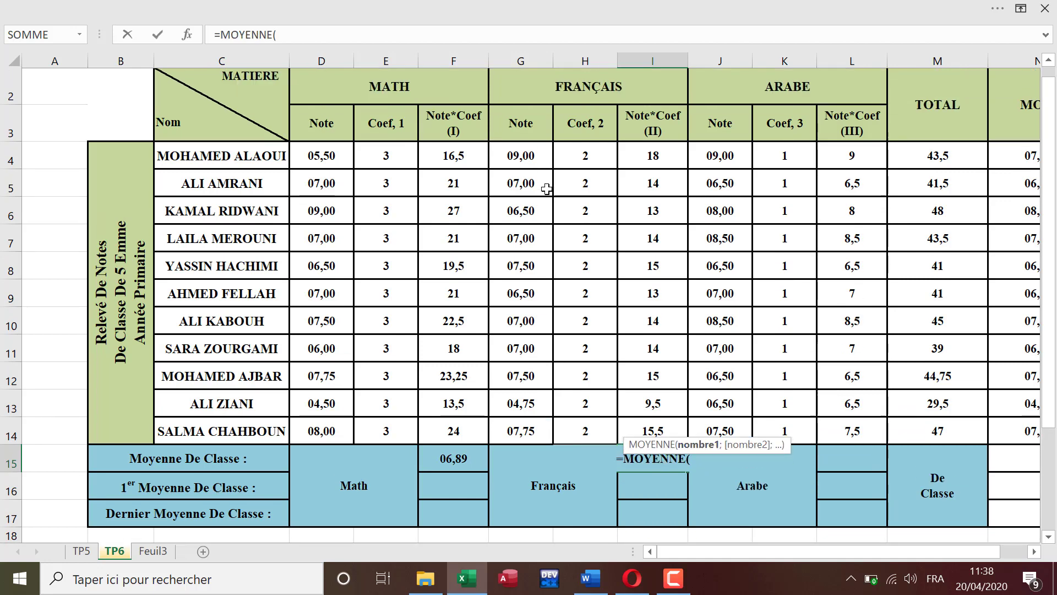
{"action": "left_click_drag", "start_coordinate": [532, 174], "coordinate": [533, 446]}
{"action": "key", "text": "Return"}
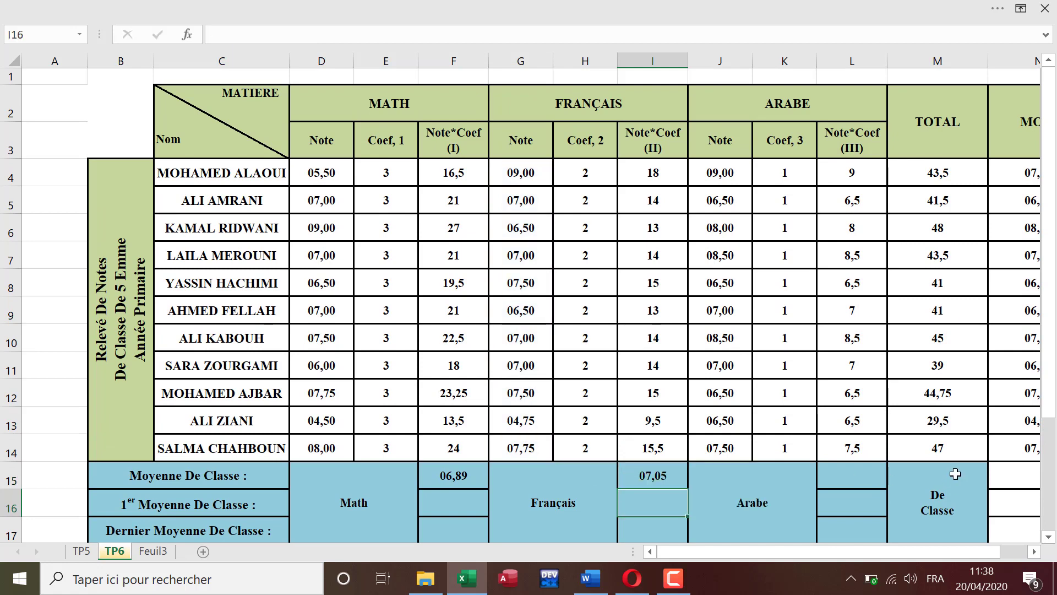
Step: Calculate the Arabe class average in L15 by applying the MOYENNE function to the Arabe notes J4:J14
{"action": "left_click", "coordinate": [835, 478]}
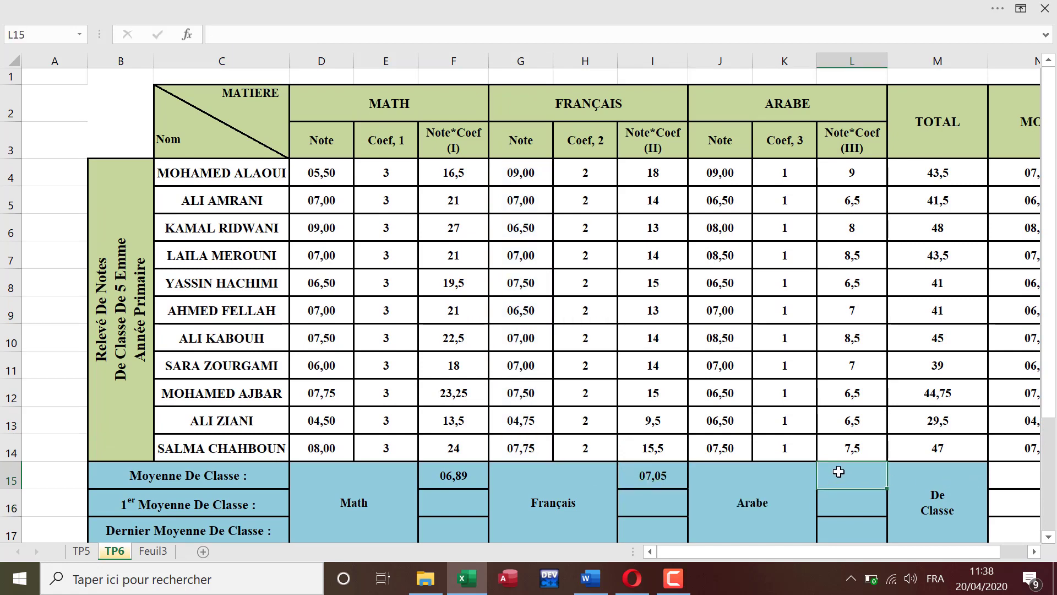
{"action": "type", "text": "=moyenne("}
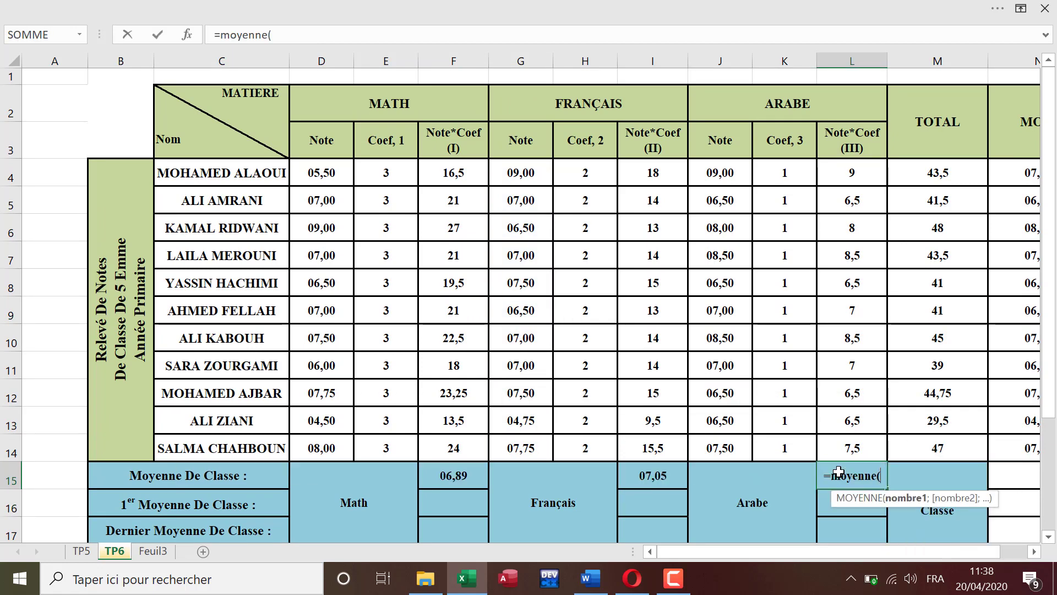
{"action": "left_click_drag", "start_coordinate": [723, 177], "coordinate": [710, 439]}
{"action": "key", "text": "Return"}
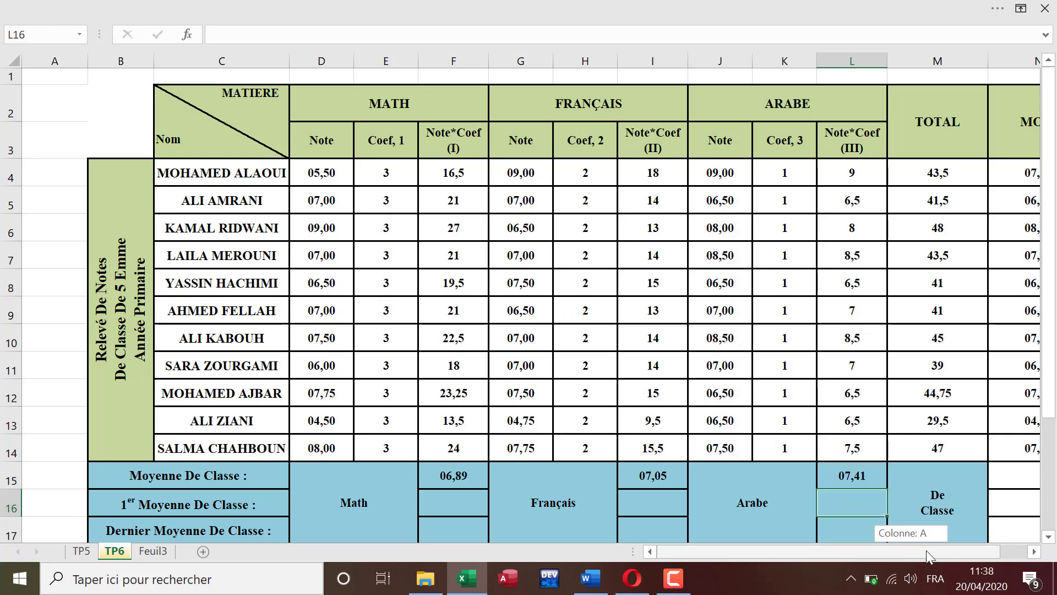
Step: Calculate the overall class average in N15 by applying the MOYENNE function to the students' averages N4:N14
{"action": "left_click_drag", "start_coordinate": [926, 551], "coordinate": [954, 550]}
{"action": "left_click", "coordinate": [953, 483]}
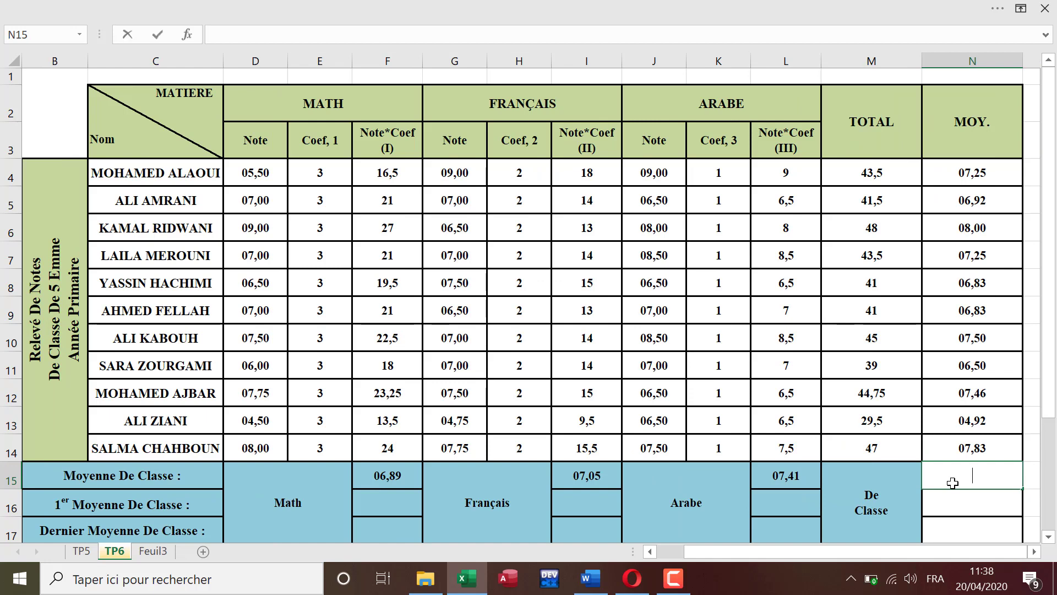
{"action": "type", "text": "=moyenne("}
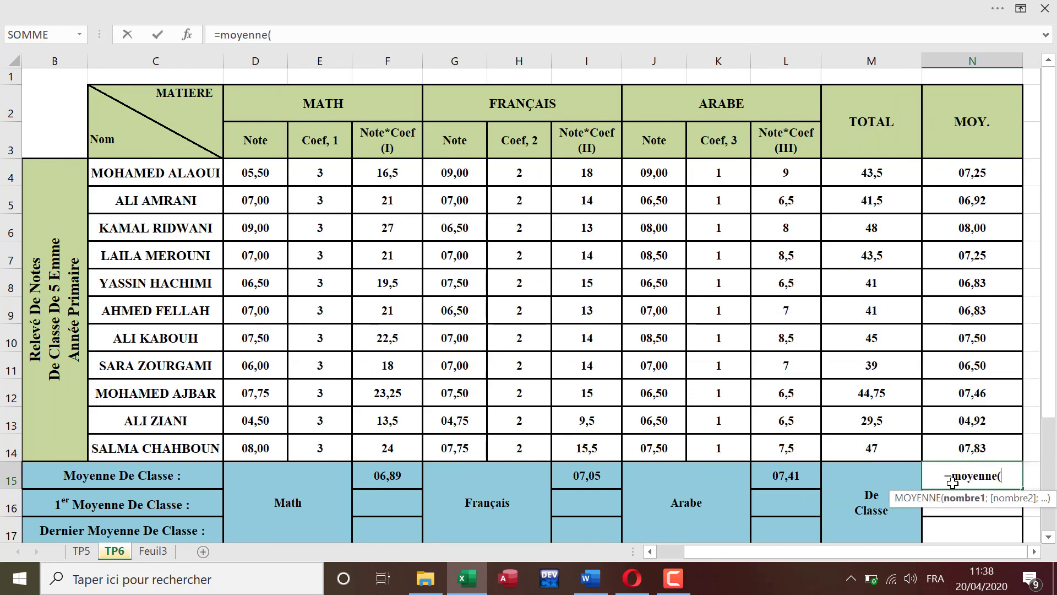
{"action": "left_click_drag", "start_coordinate": [970, 183], "coordinate": [958, 448]}
{"action": "key", "text": "Return"}
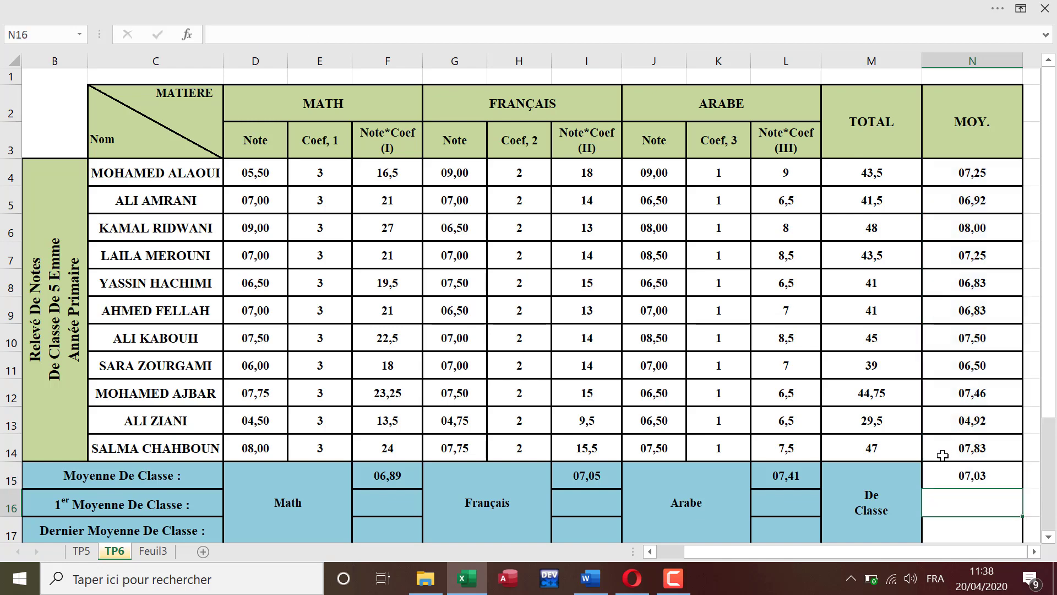
Step: Check instruction 3d in Word and, back in Excel, calculate the highest Math note in F16 with MAX over D4:D14
{"action": "left_click", "coordinate": [590, 578]}
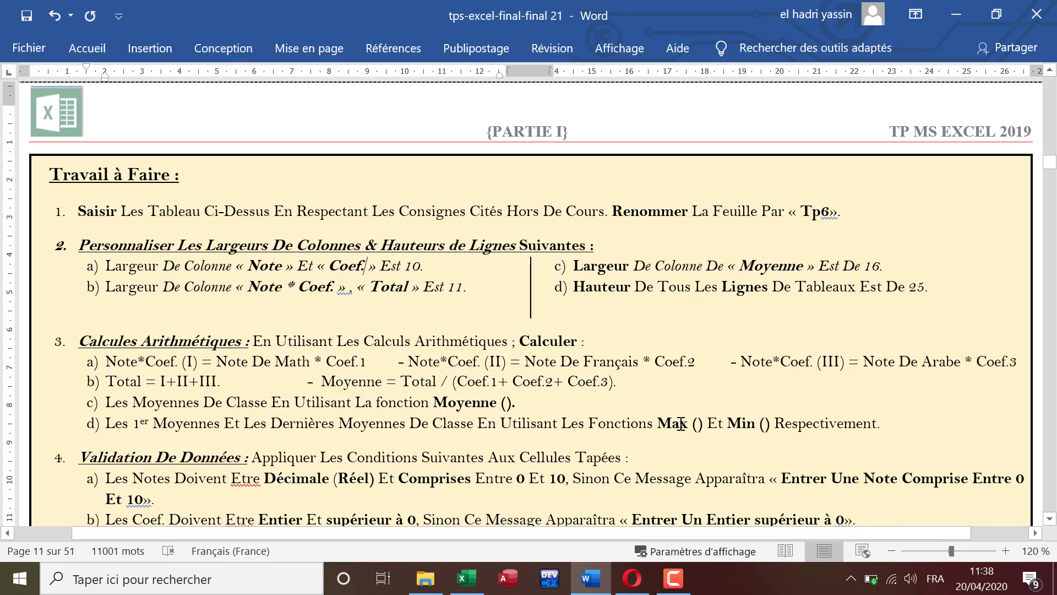
{"action": "left_click", "coordinate": [467, 579]}
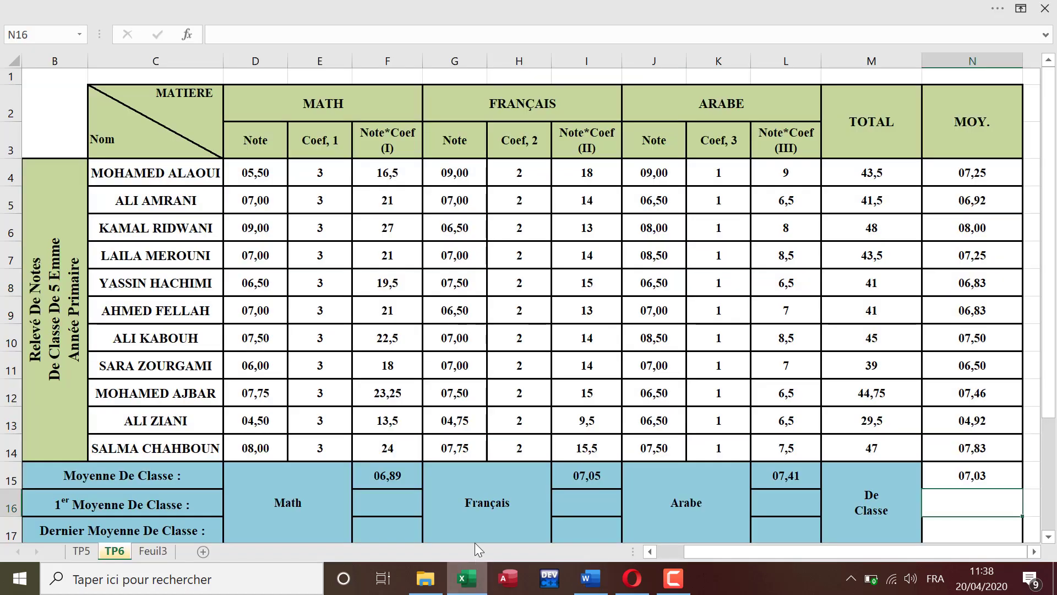
{"action": "left_click", "coordinate": [400, 503]}
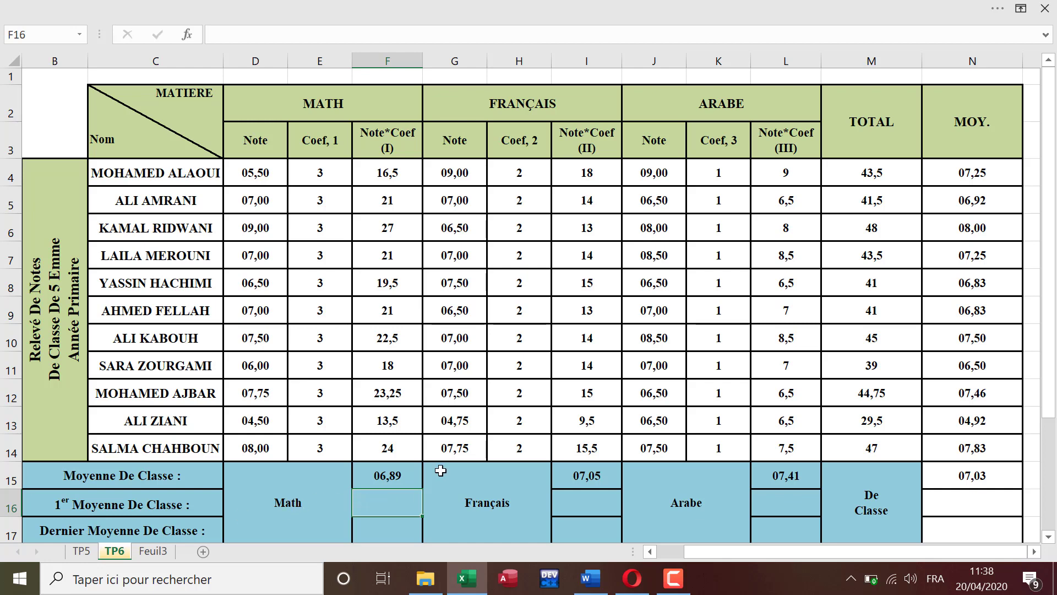
{"action": "type", "text": "=max("}
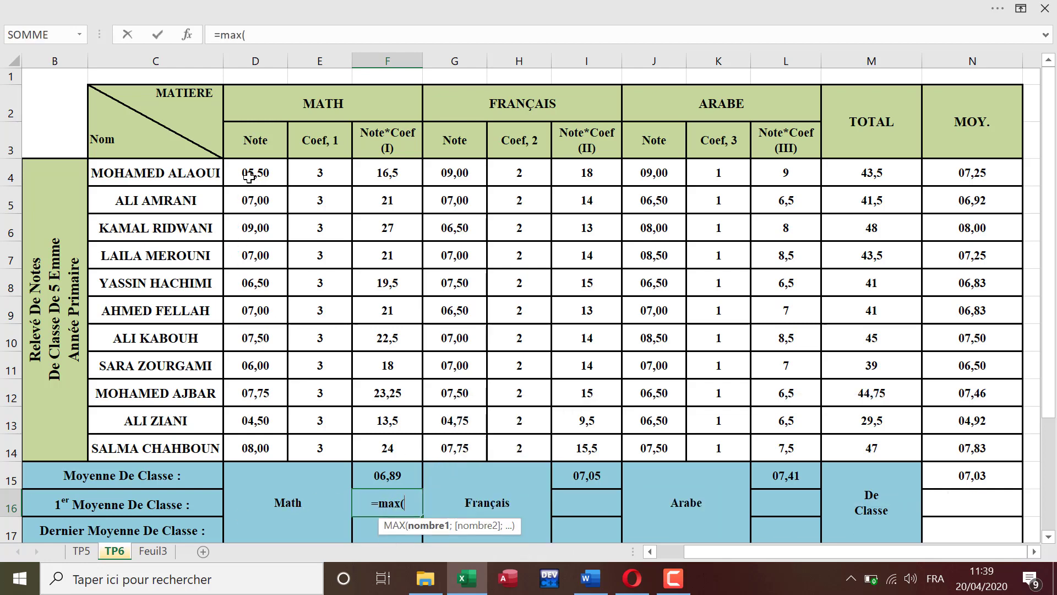
{"action": "left_click_drag", "start_coordinate": [246, 177], "coordinate": [240, 452]}
{"action": "key", "text": "Return"}
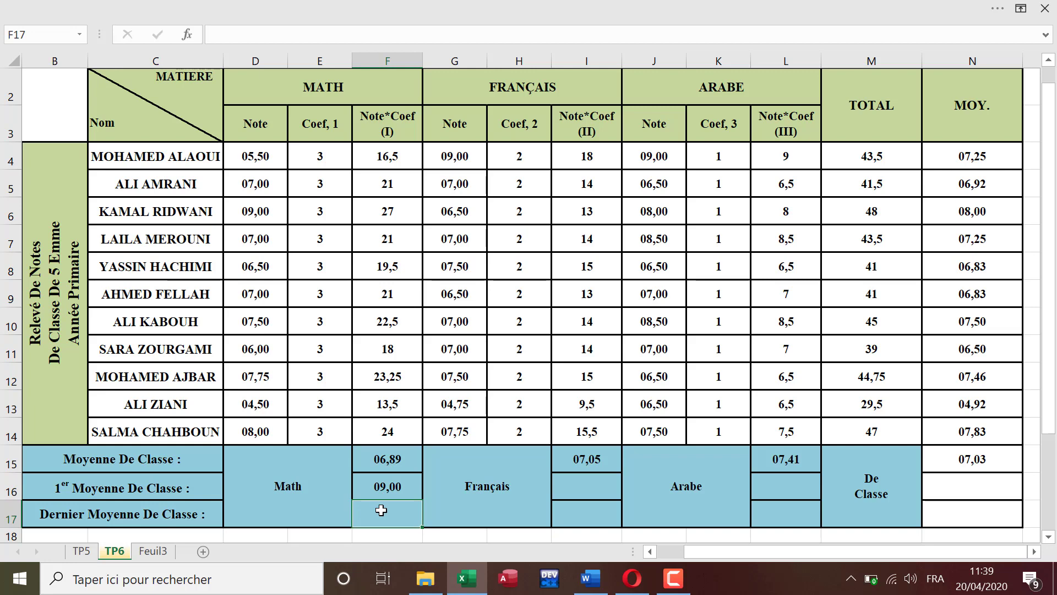
Step: Calculate the lowest Math note in F17 by applying the MIN function to the Math notes D4:D14
{"action": "type", "text": "=min"}
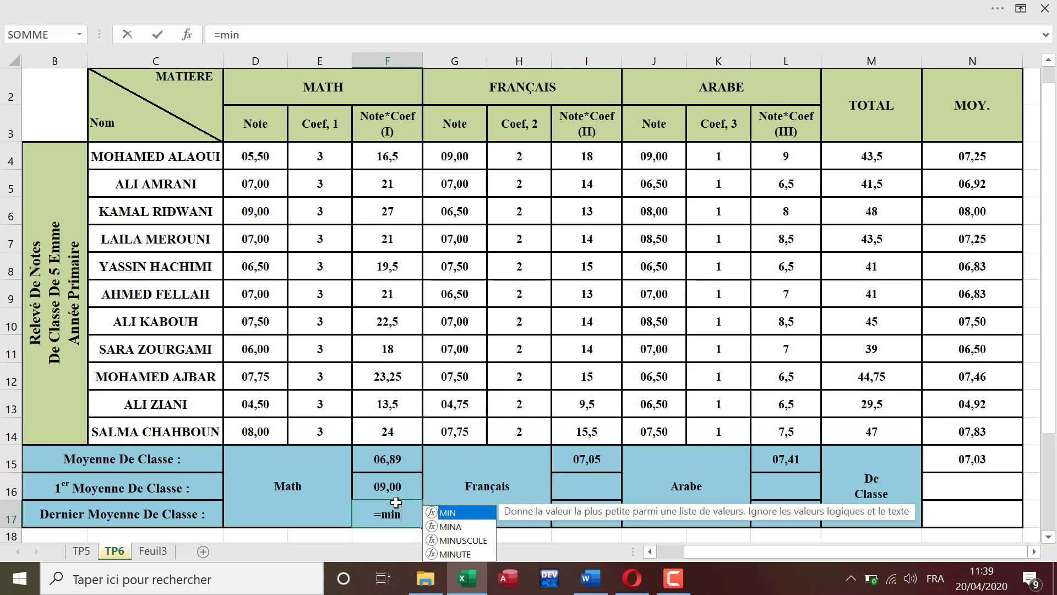
{"action": "type", "text": "("}
{"action": "left_click_drag", "start_coordinate": [263, 156], "coordinate": [266, 424]}
{"action": "key", "text": "Return"}
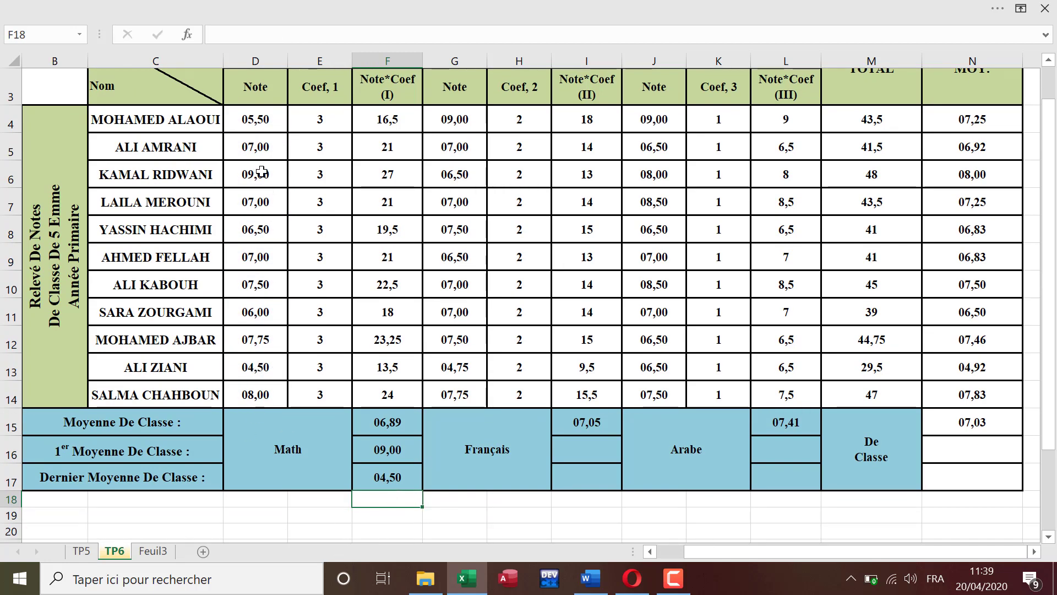
Step: Calculate the highest Français note in I16 with MAX and the lowest in I17 with MIN, both over G4:G14
{"action": "left_click", "coordinate": [594, 442]}
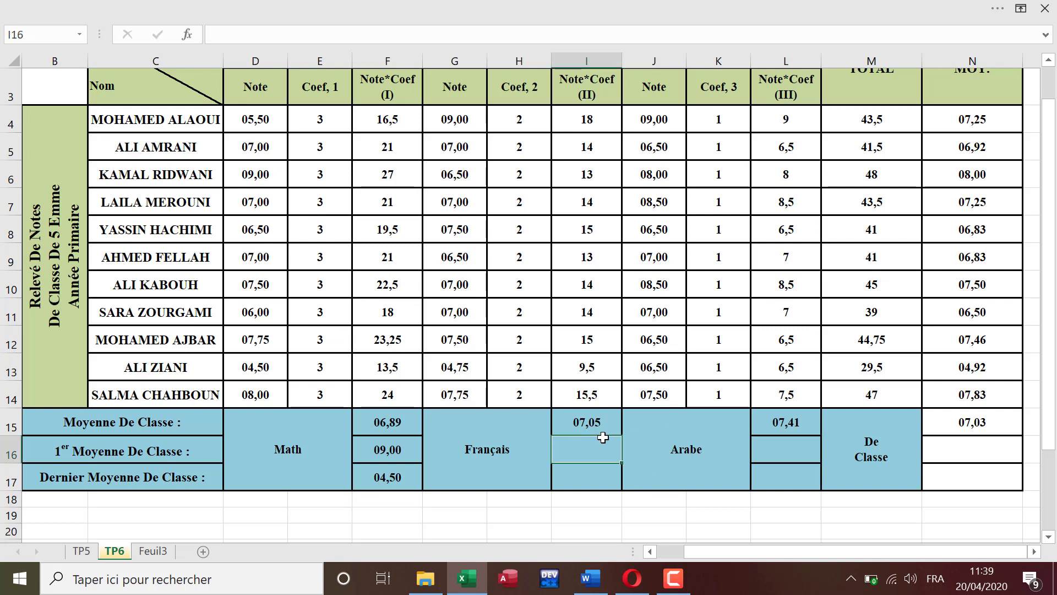
{"action": "type", "text": "=max("}
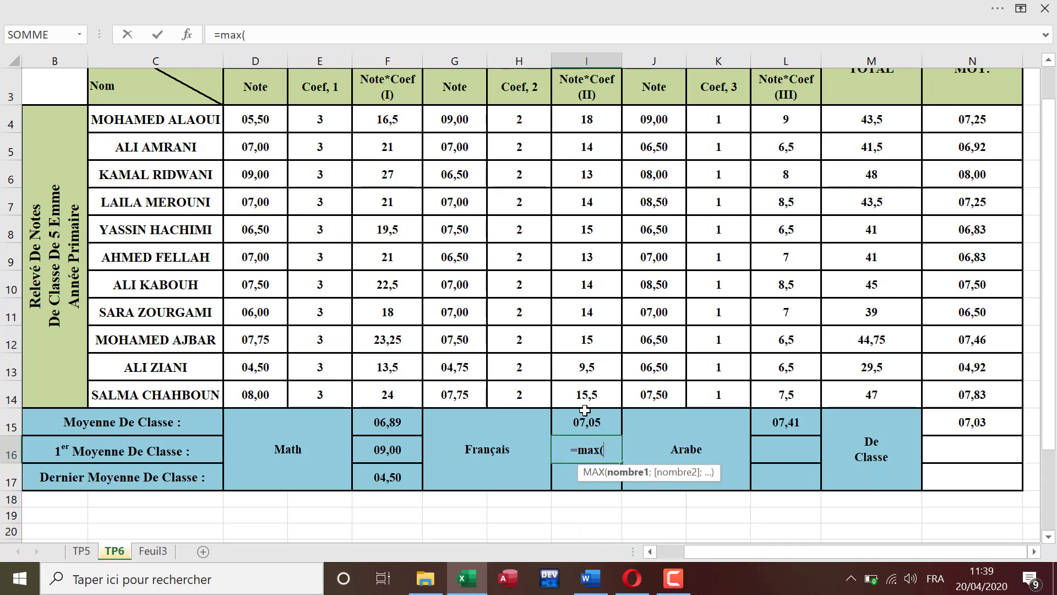
{"action": "left_click_drag", "start_coordinate": [455, 118], "coordinate": [466, 392]}
{"action": "key", "text": "Return"}
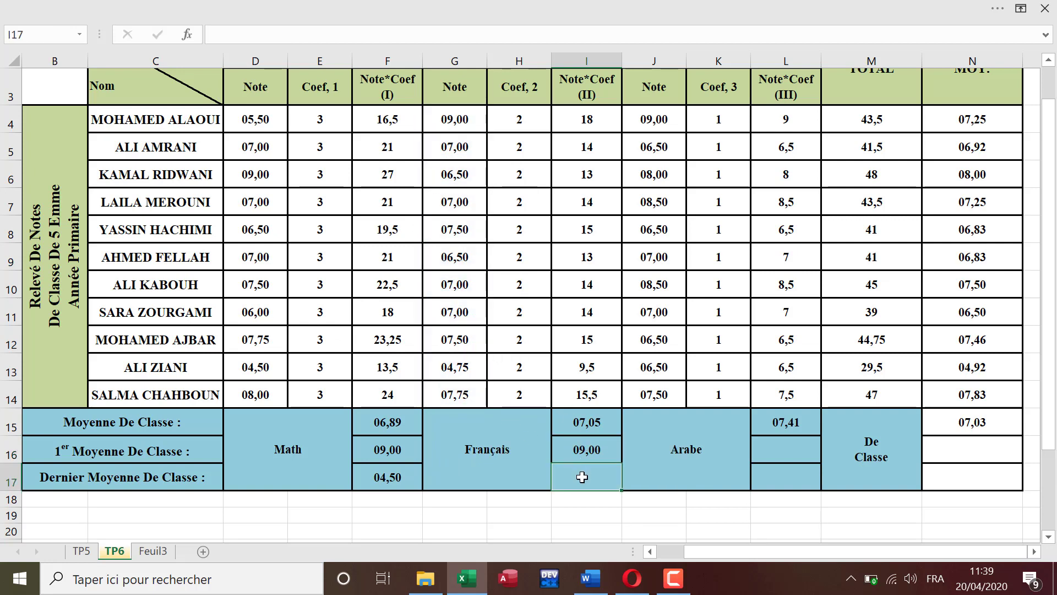
{"action": "type", "text": "=min("}
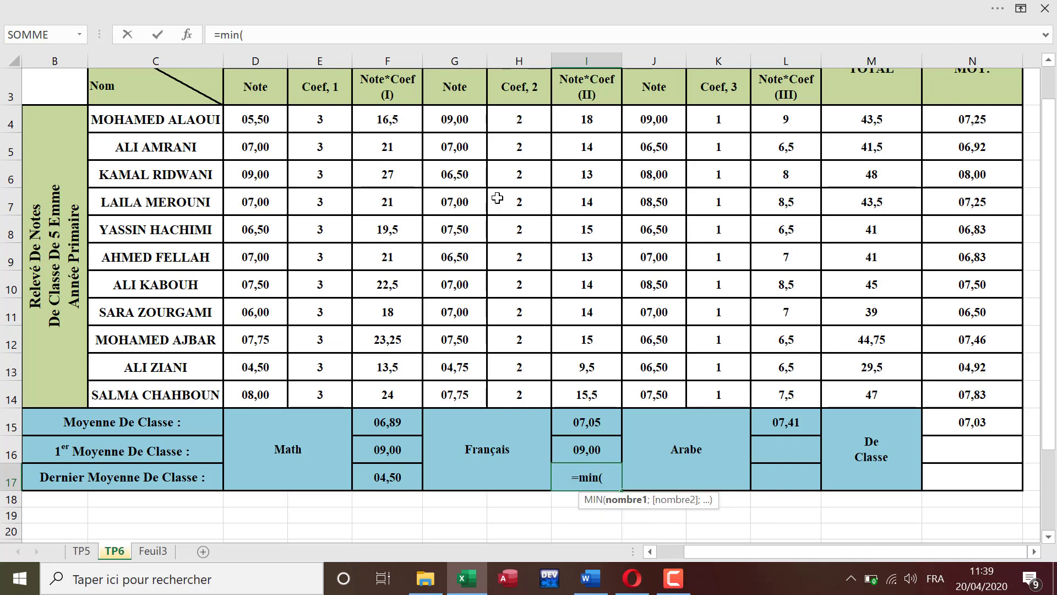
{"action": "left_click_drag", "start_coordinate": [461, 118], "coordinate": [471, 393]}
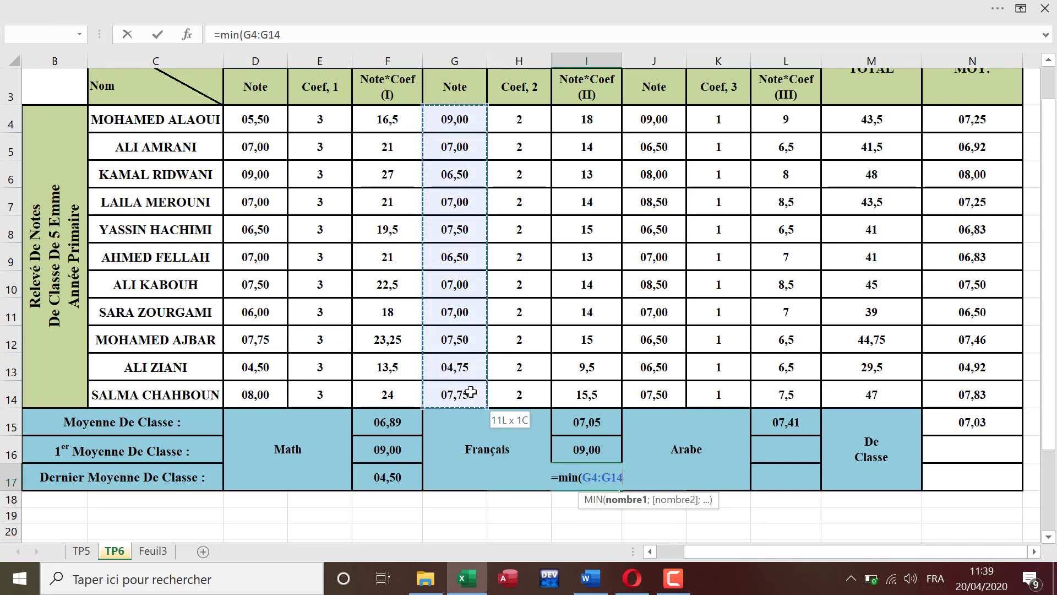
{"action": "key", "text": "Return"}
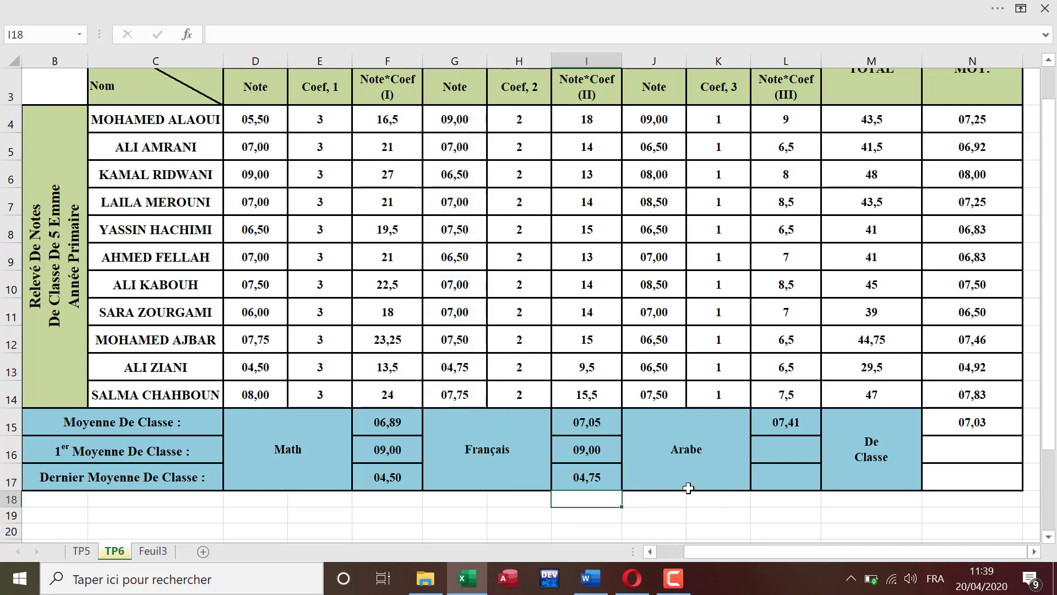
Step: Calculate the highest Arabe note in L16 with MAX and the lowest in L17 with MIN, both over J4:J14
{"action": "left_click", "coordinate": [789, 446]}
{"action": "type", "text": "=max("}
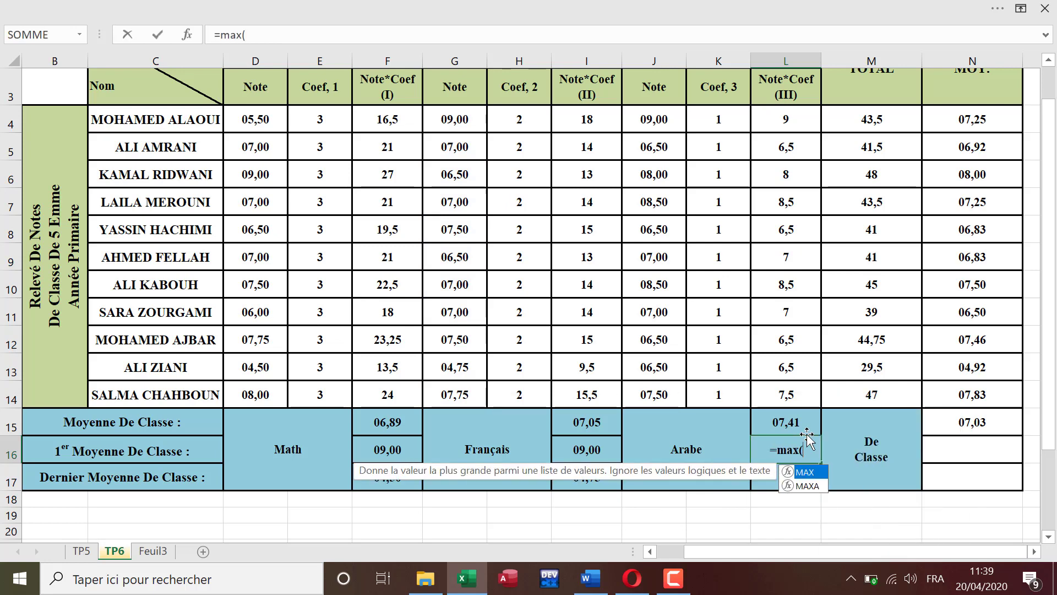
{"action": "left_click_drag", "start_coordinate": [645, 119], "coordinate": [659, 396]}
{"action": "key", "text": "Return"}
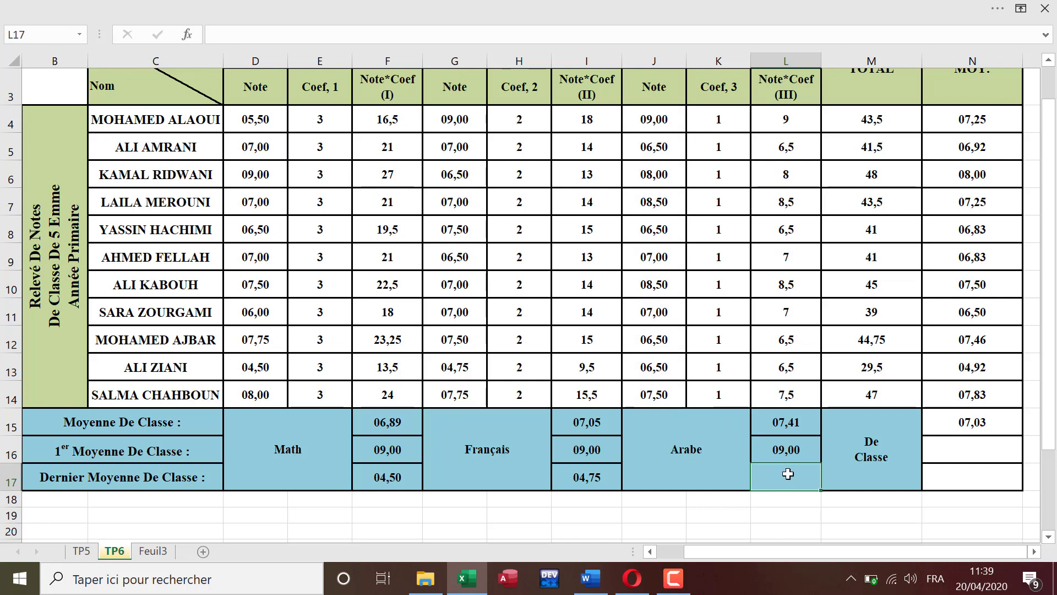
{"action": "type", "text": "=min("}
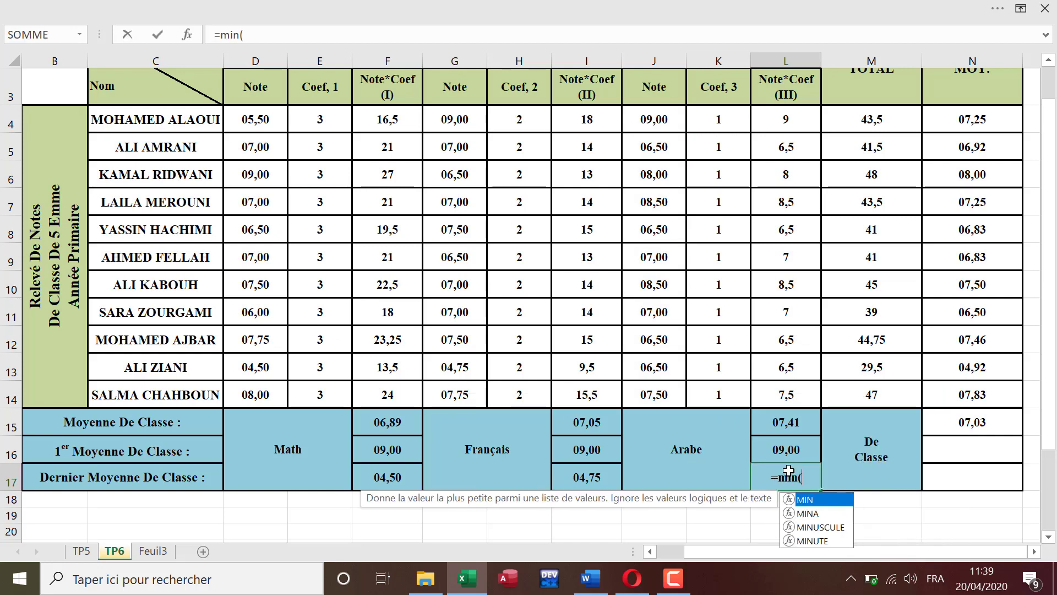
{"action": "left_click_drag", "start_coordinate": [661, 126], "coordinate": [644, 386]}
{"action": "key", "text": "Return"}
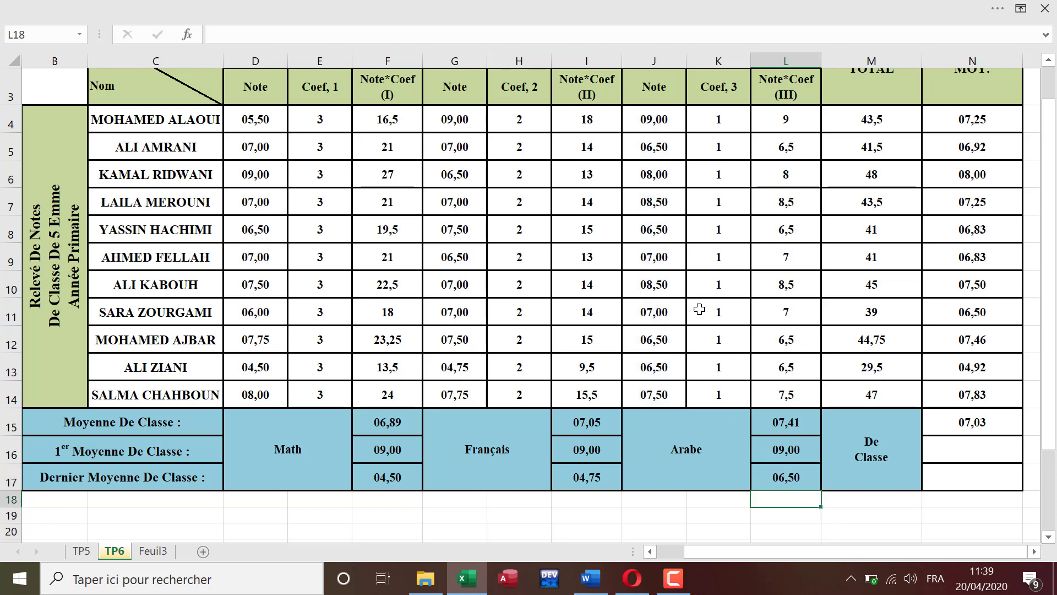
Step: Calculate the highest overall average in N16 with MAX and the lowest in N17 with MIN, both over N4:N14
{"action": "left_click", "coordinate": [976, 451]}
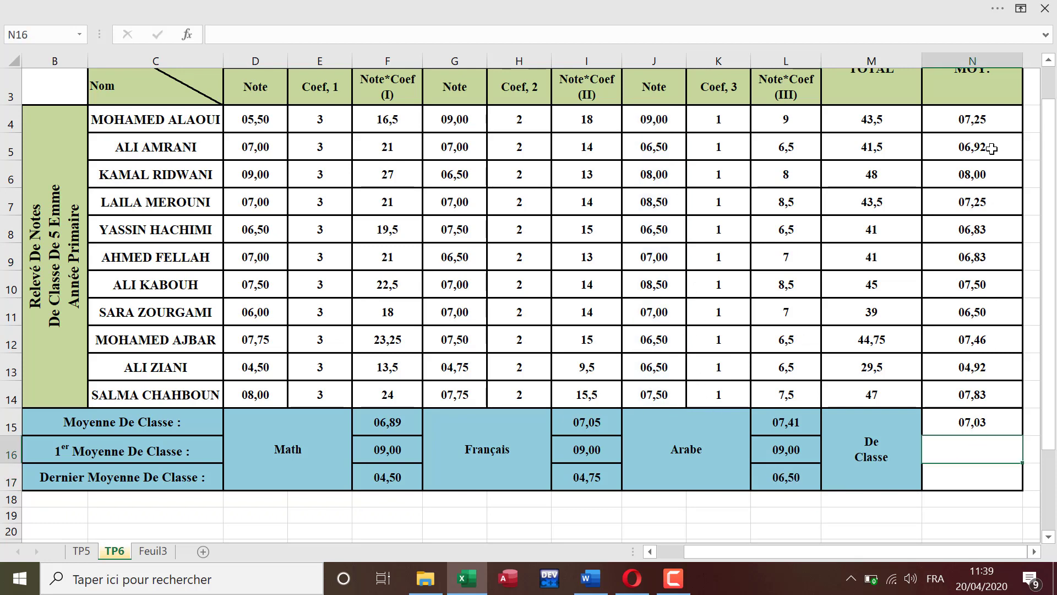
{"action": "type", "text": "=max("}
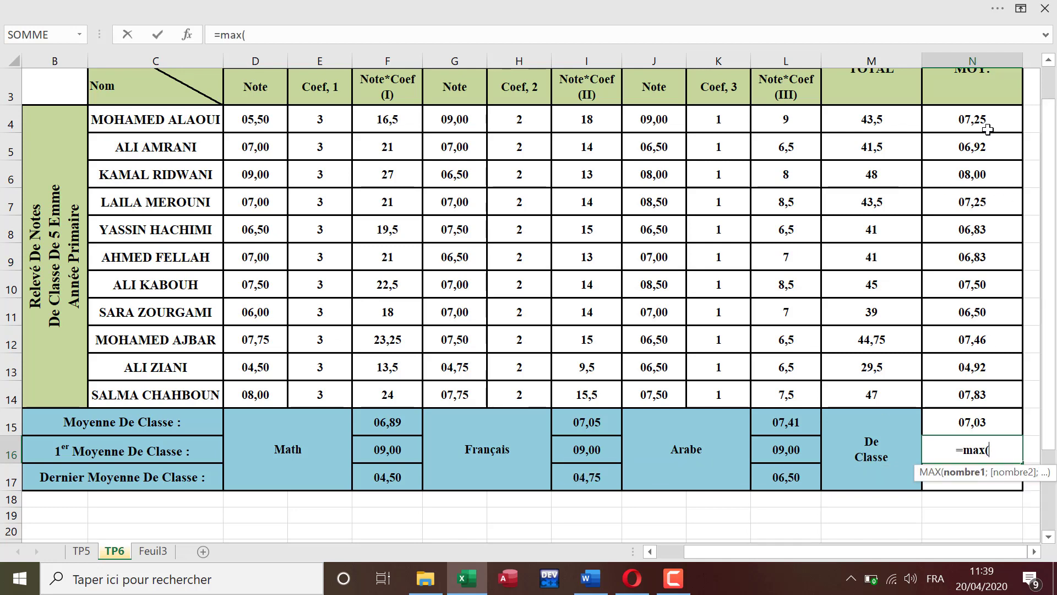
{"action": "left_click_drag", "start_coordinate": [986, 120], "coordinate": [991, 391]}
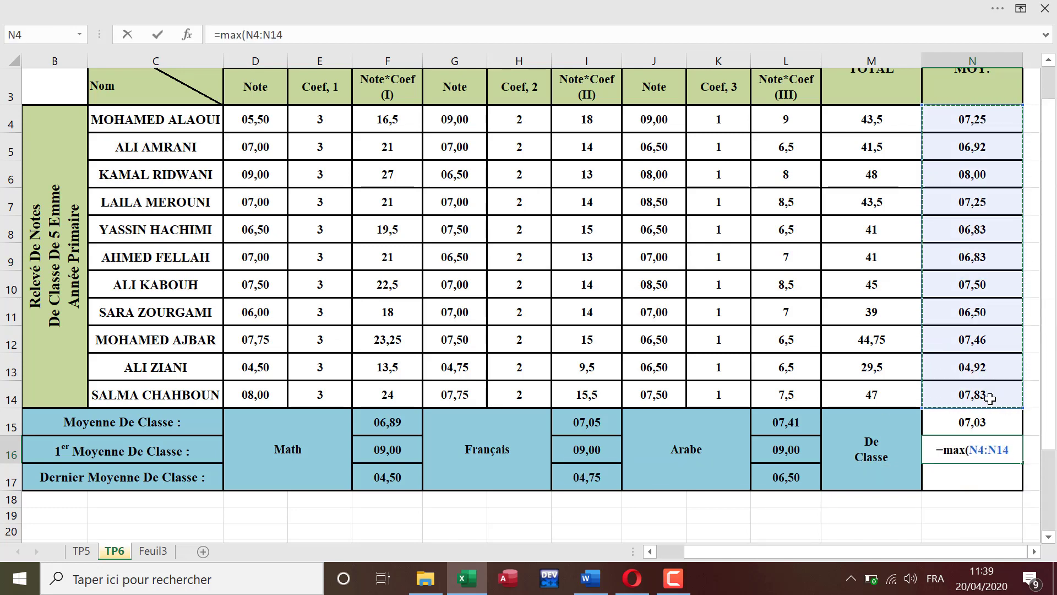
{"action": "key", "text": "Return"}
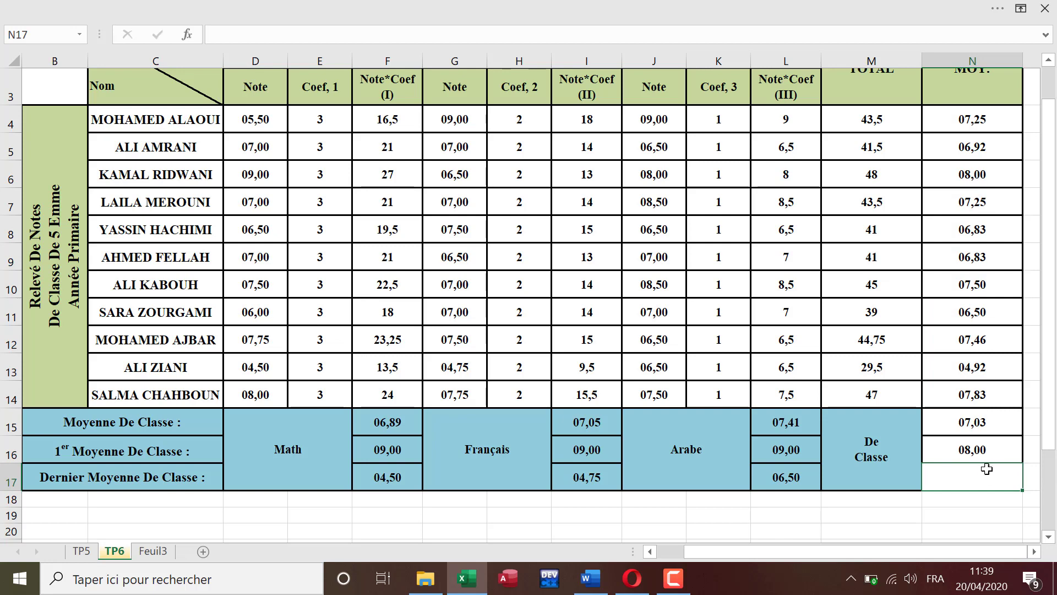
{"action": "type", "text": "=min("}
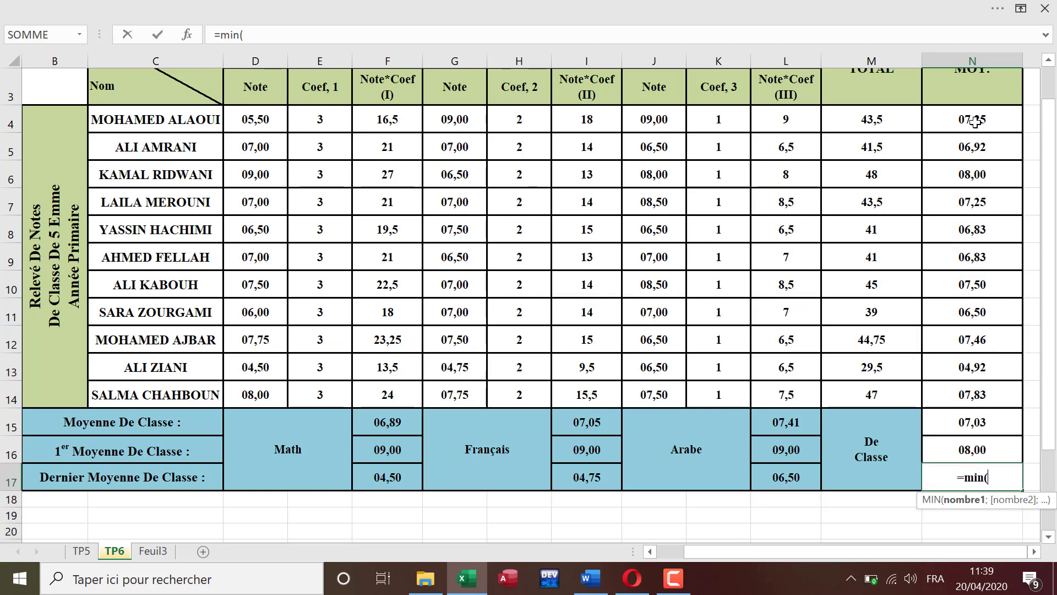
{"action": "left_click_drag", "start_coordinate": [975, 121], "coordinate": [1019, 394]}
{"action": "key", "text": "Return"}
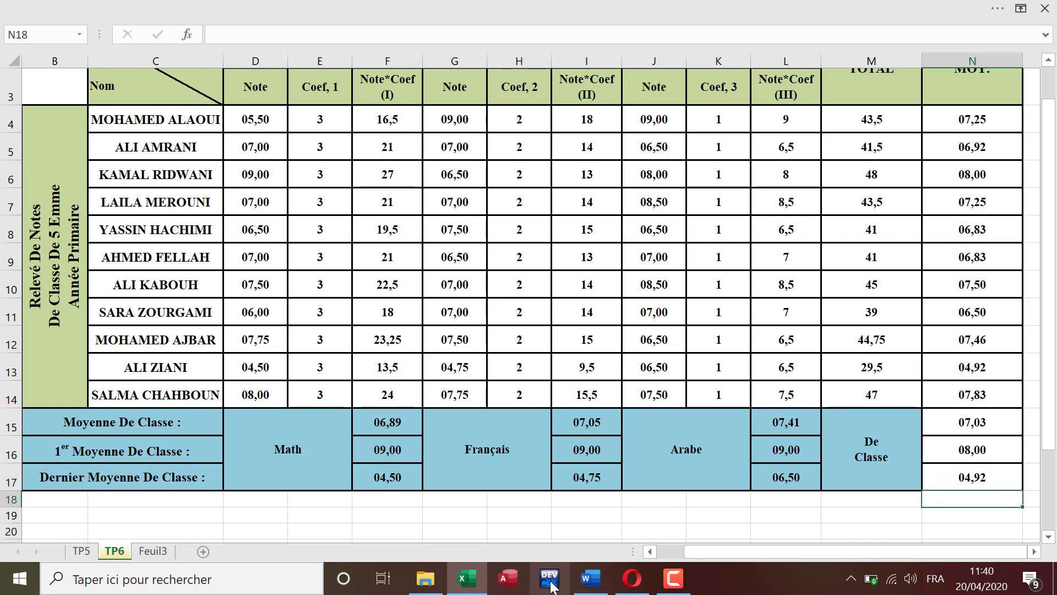
Step: Switch to the Word instructions and correct the spelling of "Etre" to "Être" in data validation items 4a and 4b
{"action": "left_click", "coordinate": [589, 579]}
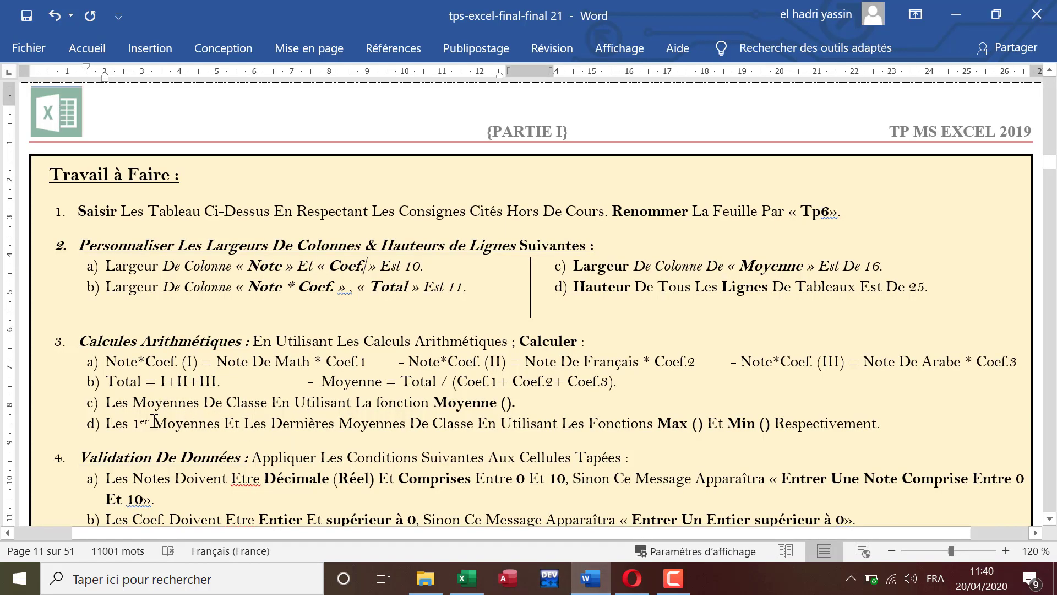
{"action": "scroll", "coordinate": [178, 421], "scroll_direction": "down", "scroll_amount": 5}
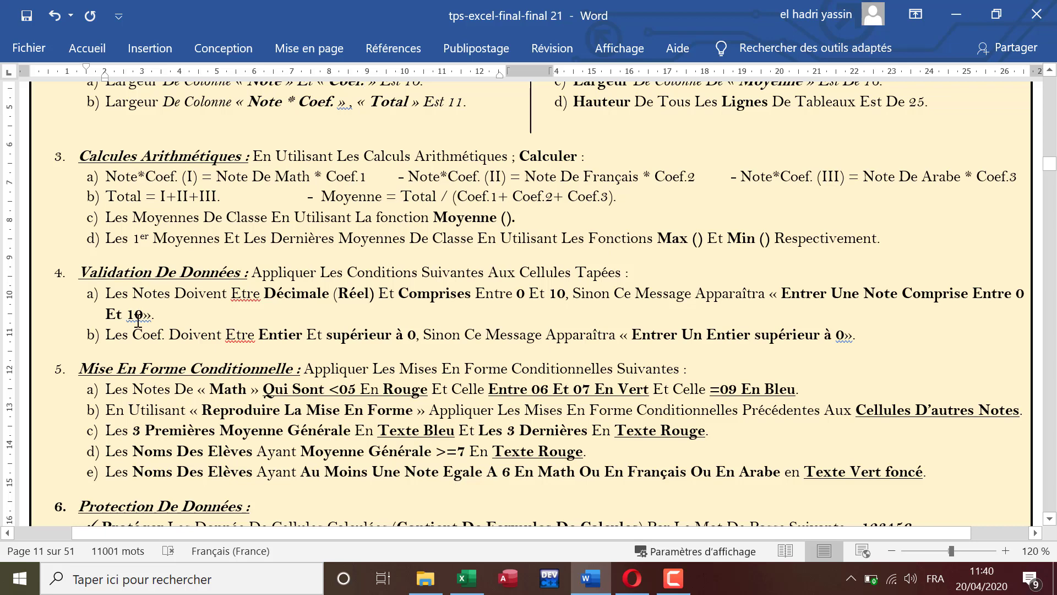
{"action": "scroll", "coordinate": [153, 414], "scroll_direction": "down", "scroll_amount": 1}
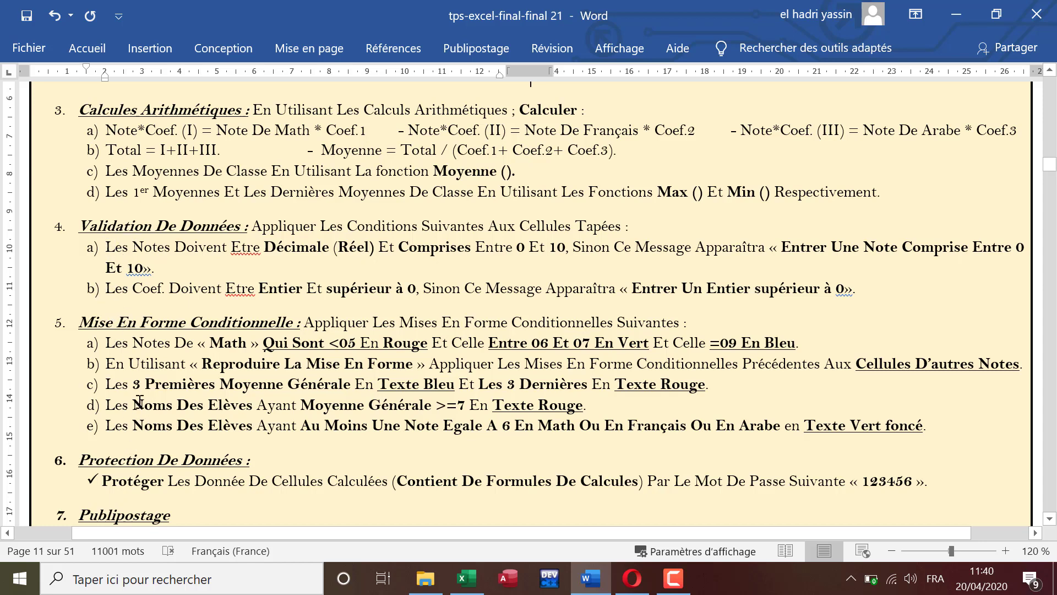
{"action": "right_click", "coordinate": [248, 251]}
{"action": "left_click", "coordinate": [142, 232]}
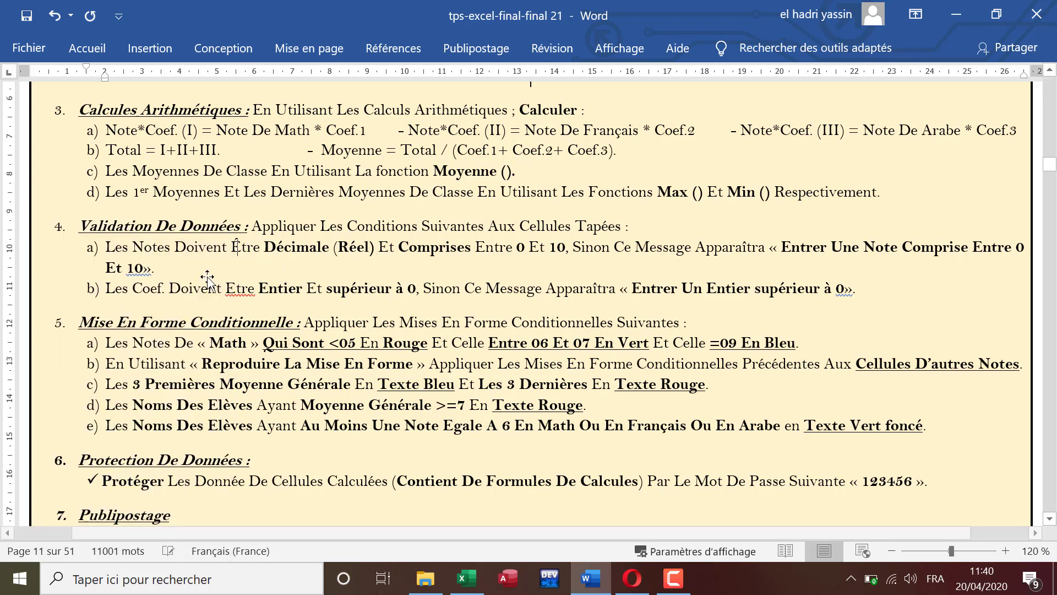
{"action": "right_click", "coordinate": [249, 287]}
{"action": "left_click", "coordinate": [111, 233]}
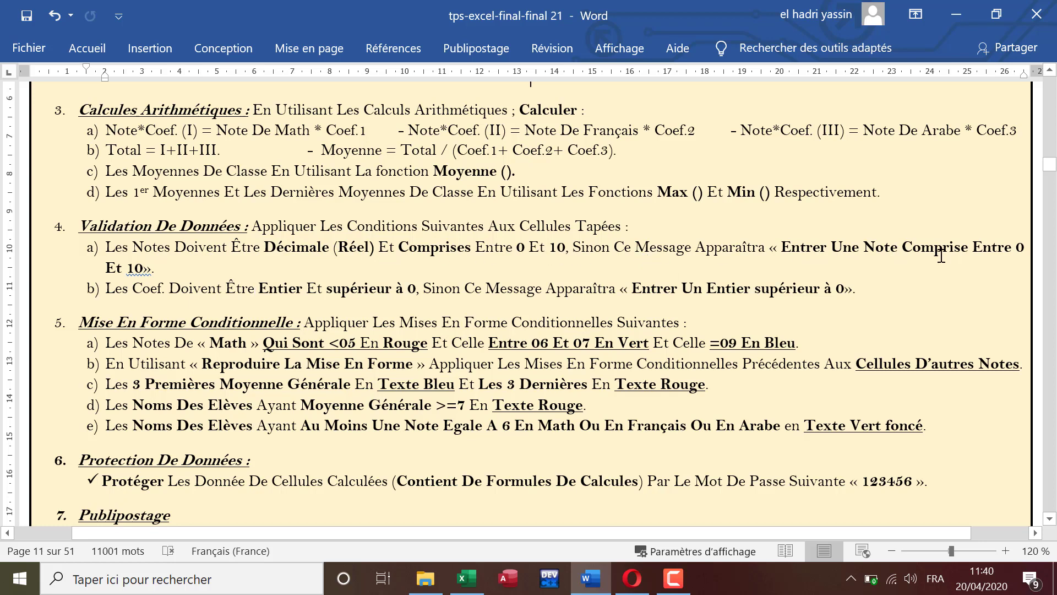
Step: Compare the Note and Coef columns of the Excel grade table with the data validation instructions in Word
{"action": "left_click", "coordinate": [467, 579]}
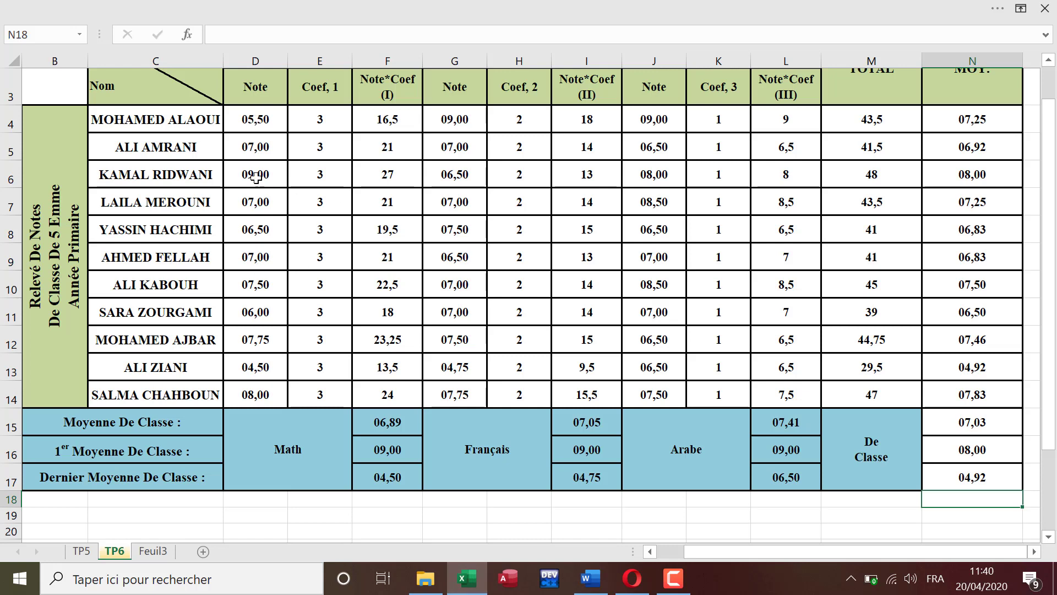
{"action": "scroll", "coordinate": [292, 175], "scroll_direction": "up", "scroll_amount": 1}
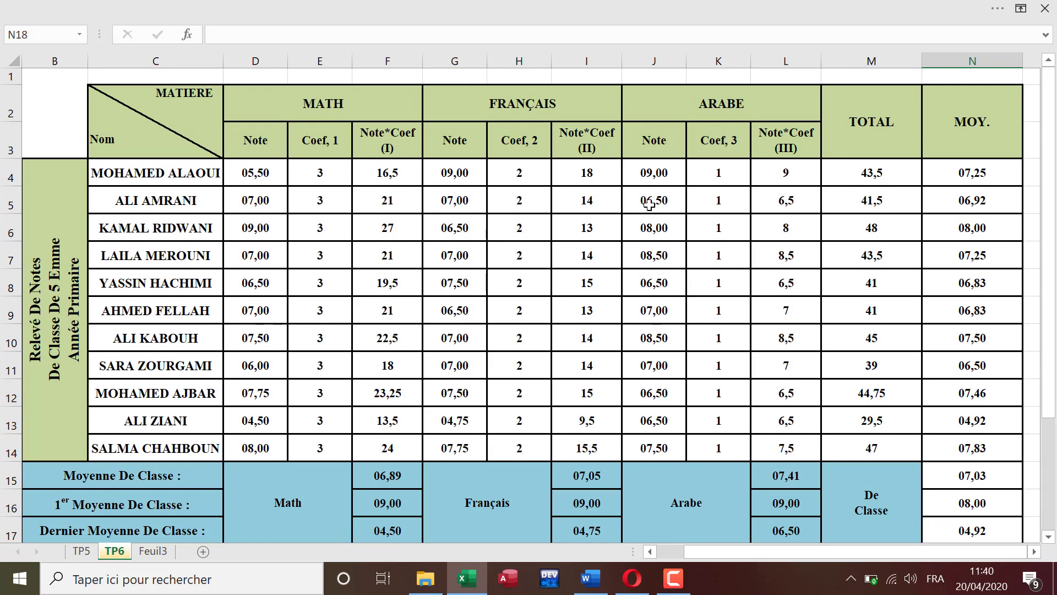
{"action": "left_click", "coordinate": [472, 588]}
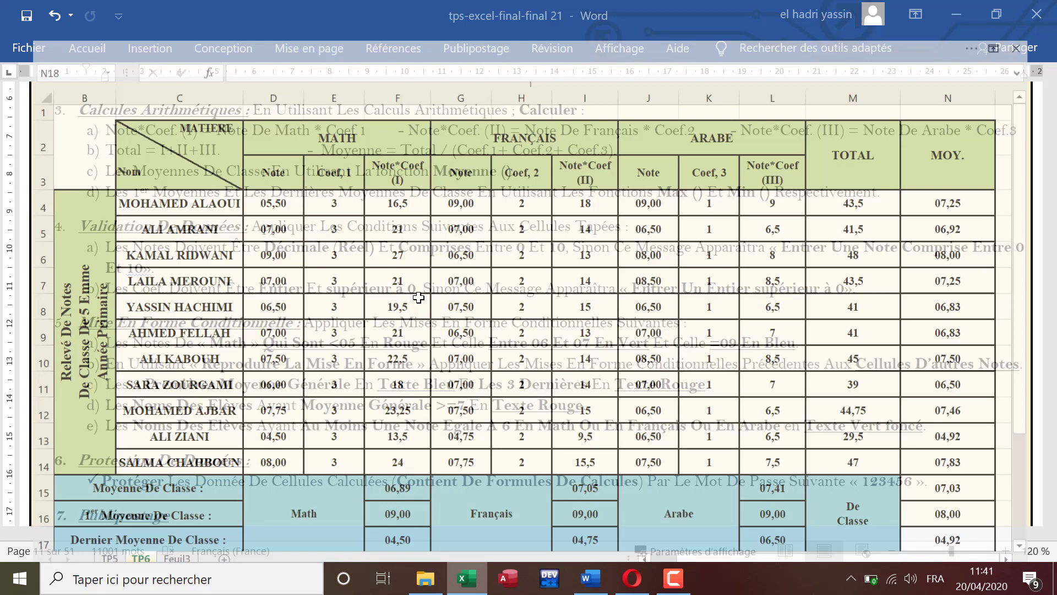
{"action": "left_click", "coordinate": [467, 579]}
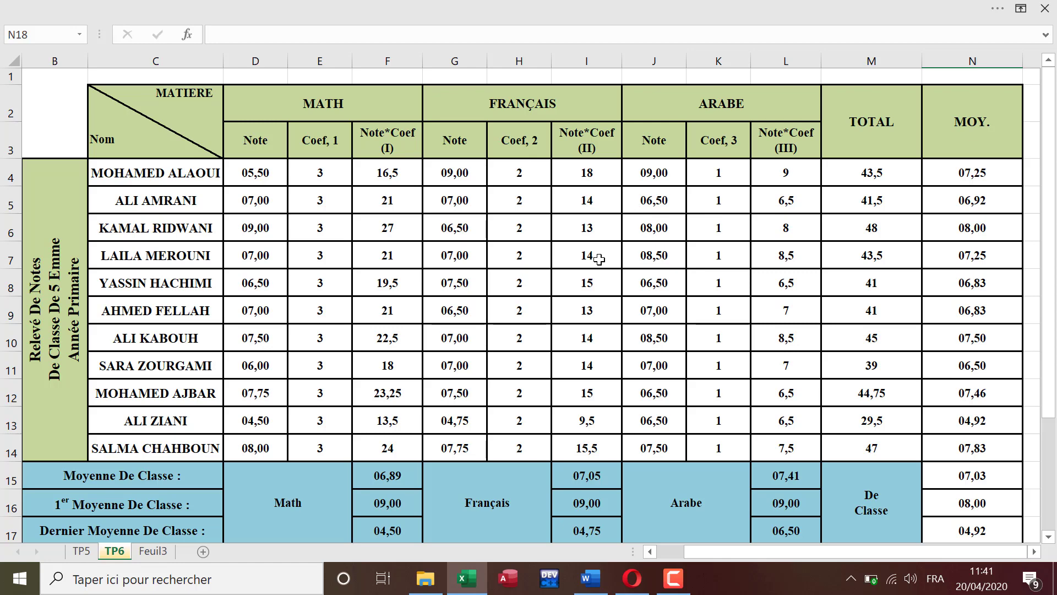
{"action": "left_click", "coordinate": [471, 584]}
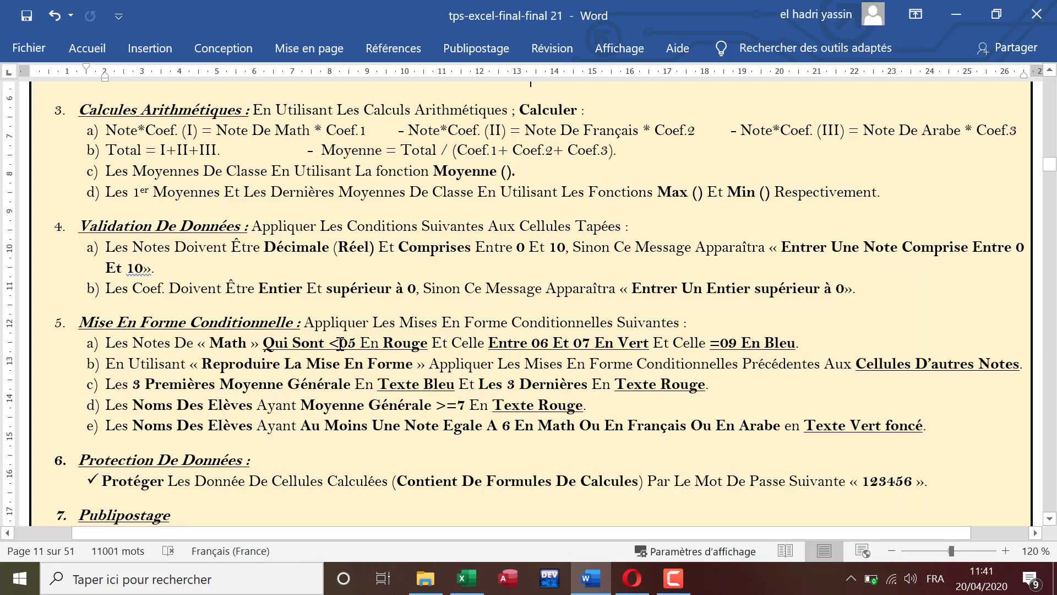
Step: Switch to the Excel grade sheet and restore the full ribbon display with tabs and commands
{"action": "left_click", "coordinate": [467, 579]}
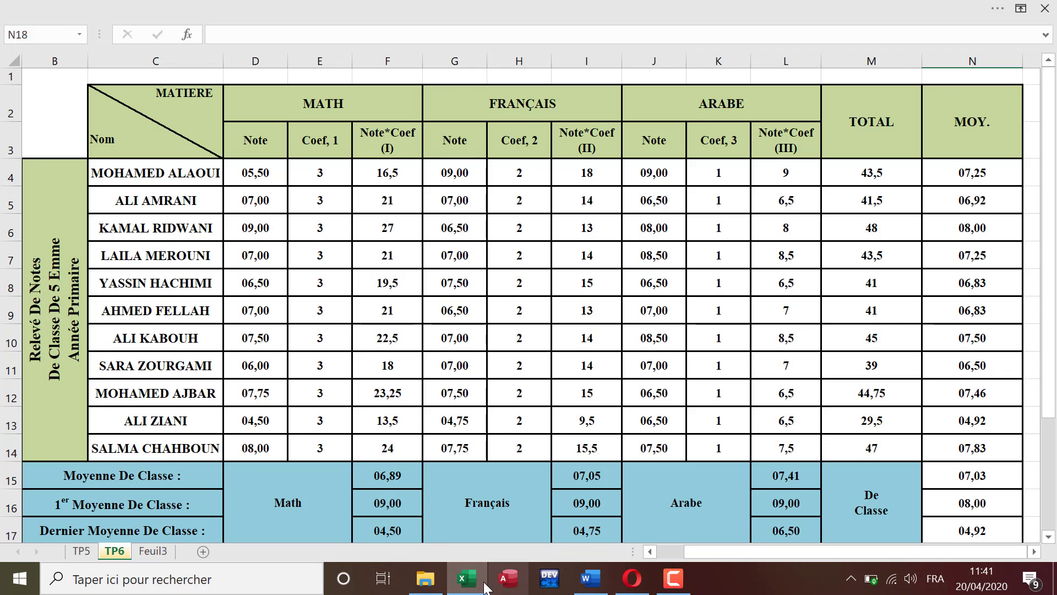
{"action": "left_click", "coordinate": [468, 577]}
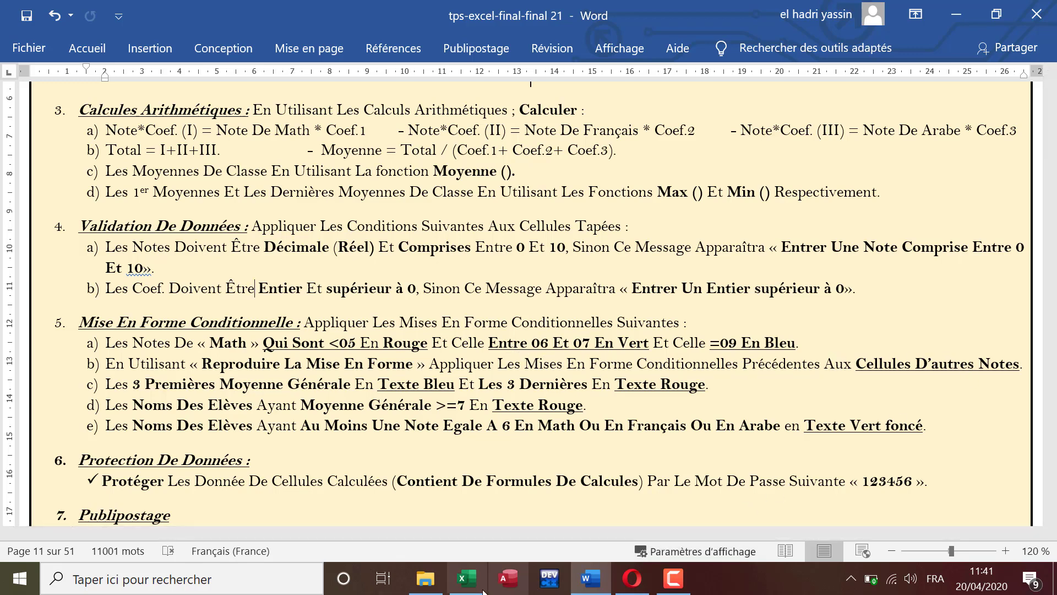
{"action": "left_click", "coordinate": [467, 579]}
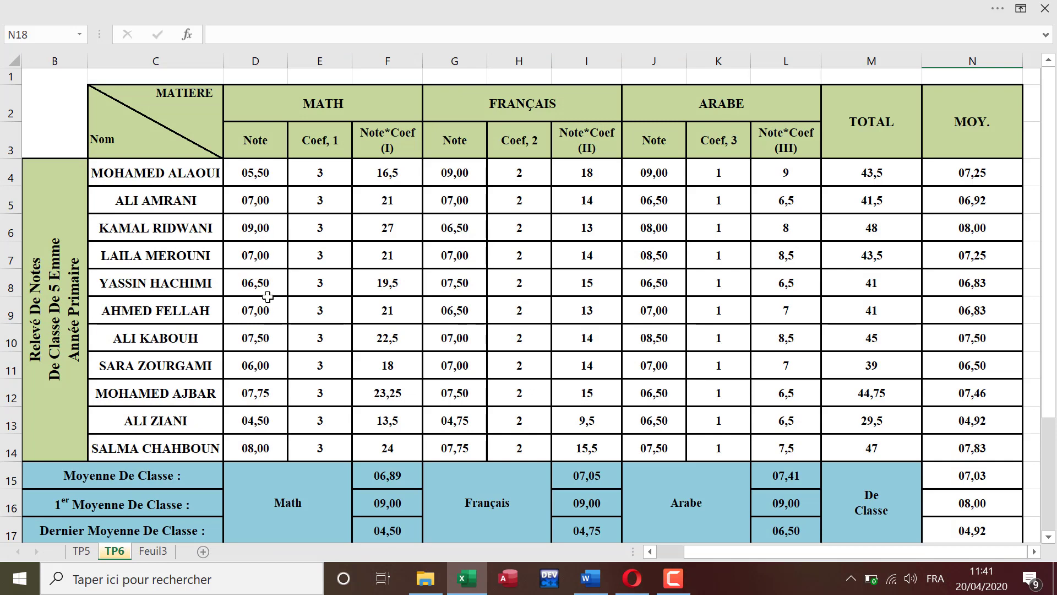
{"action": "left_click", "coordinate": [1021, 8]}
{"action": "left_click", "coordinate": [944, 147]}
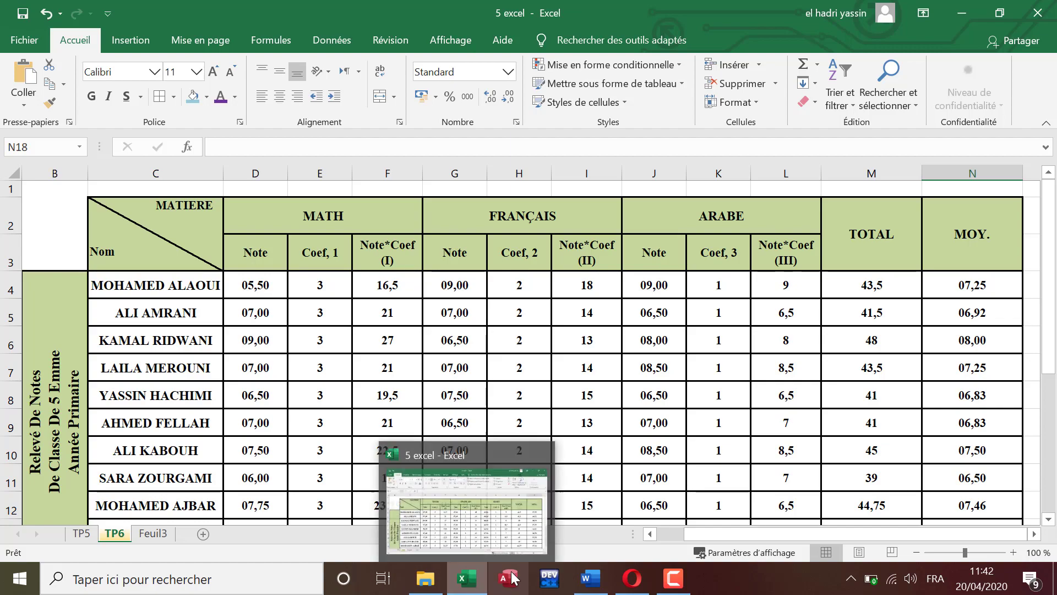
Step: Compare the conditional formatting items 5a to 5e in the Word instructions with the Excel grade table, continuing to the data protection item
{"action": "left_click", "coordinate": [591, 578]}
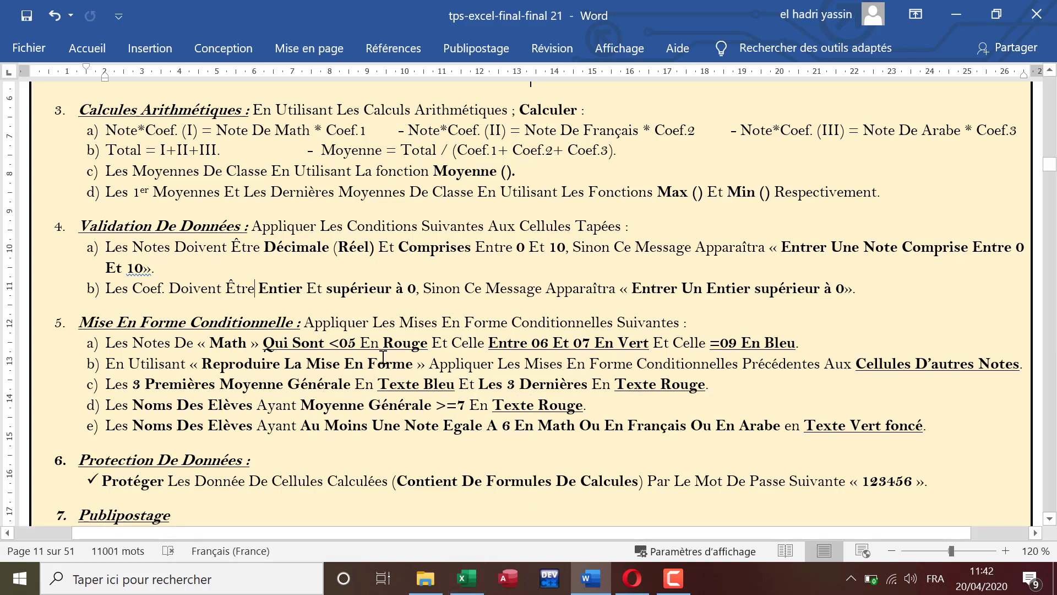
{"action": "left_click", "coordinate": [466, 578]}
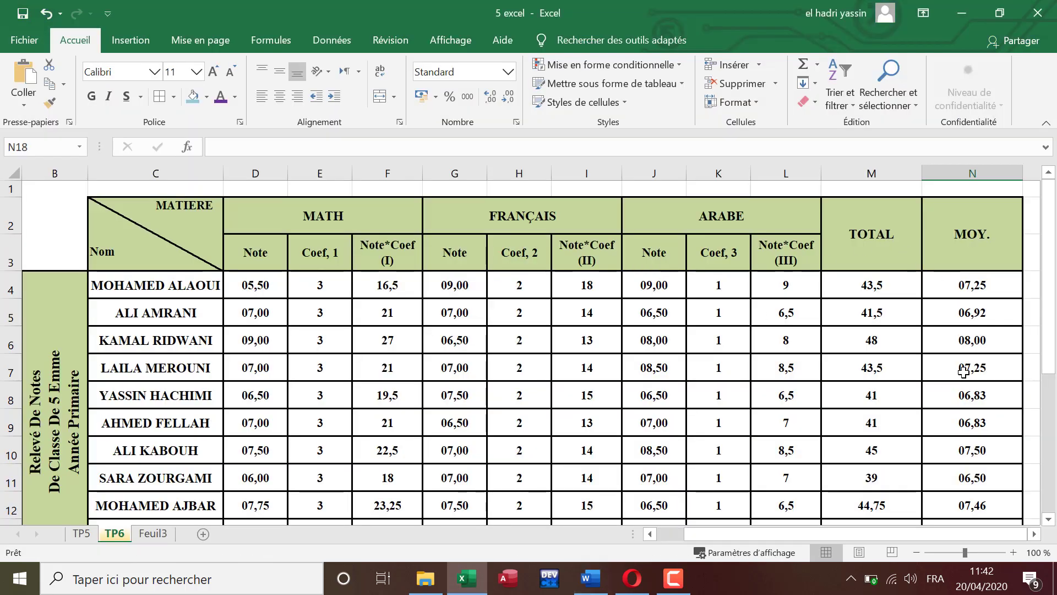
{"action": "left_click", "coordinate": [588, 578]}
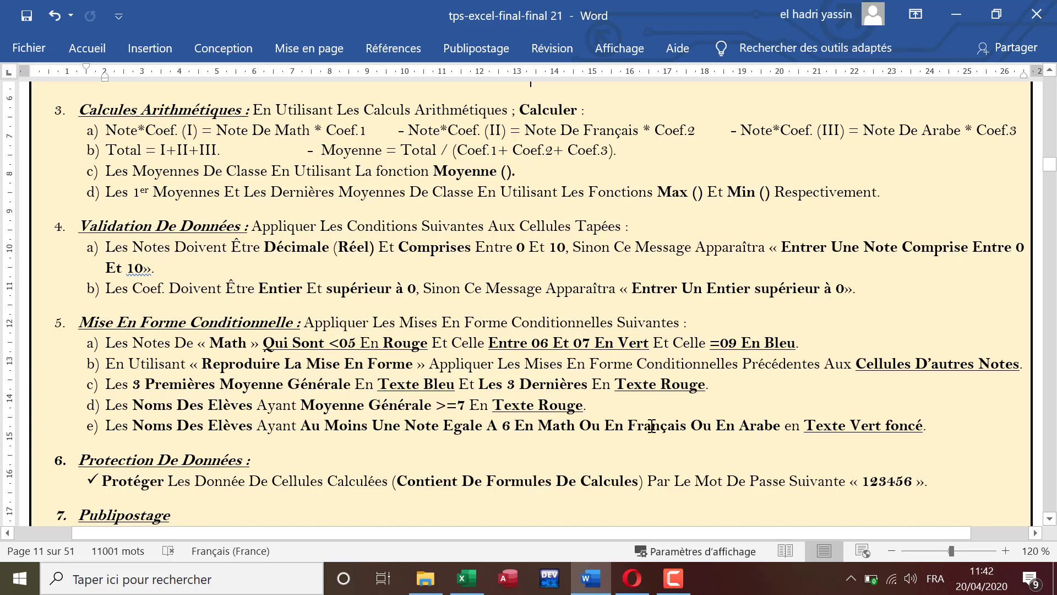
{"action": "double_click", "coordinate": [590, 425]}
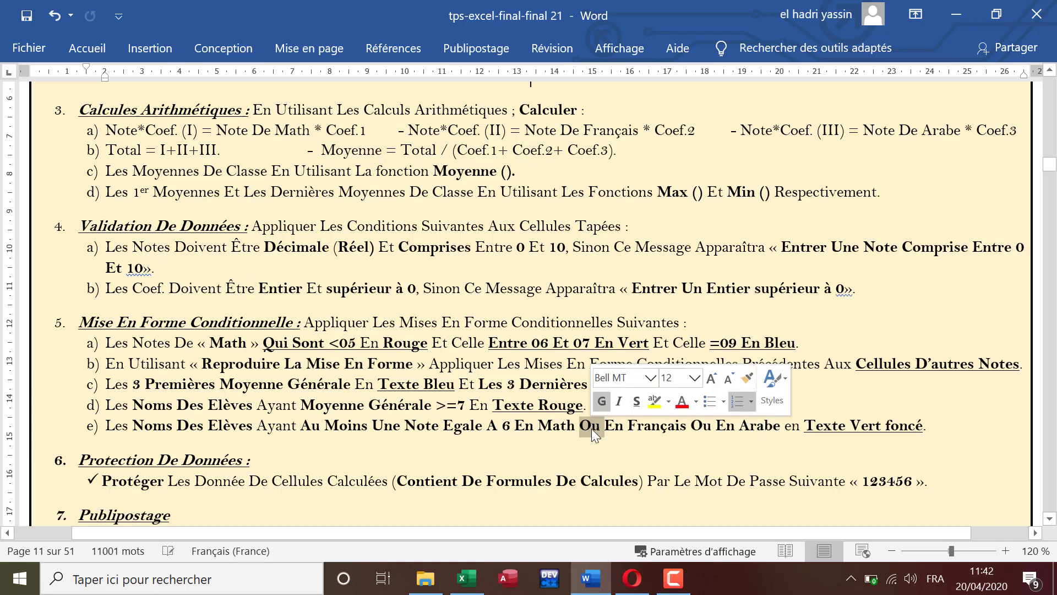
{"action": "scroll", "coordinate": [209, 446], "scroll_direction": "down", "scroll_amount": 1}
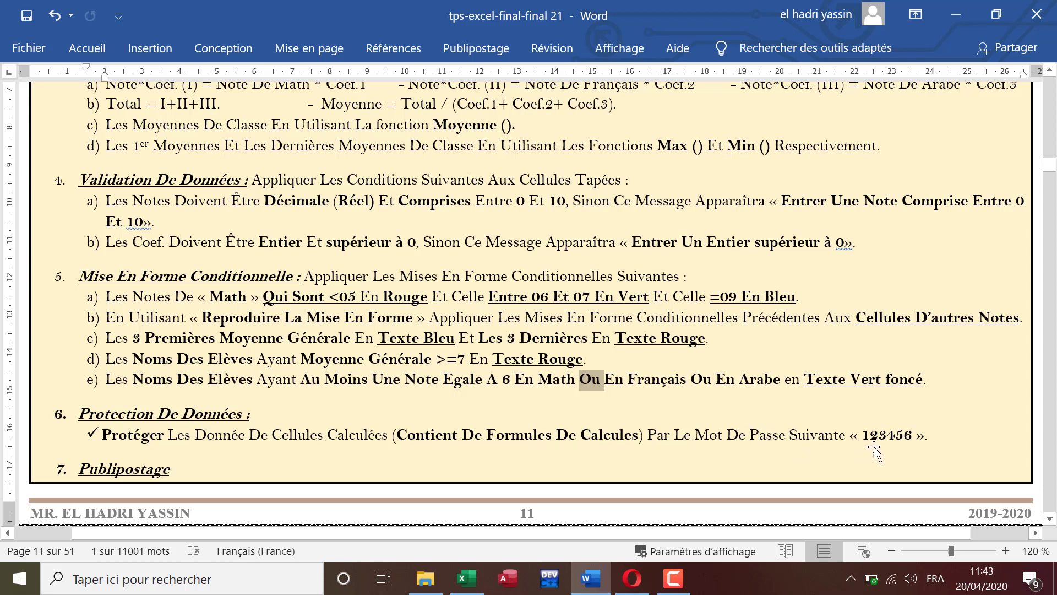
Step: Switch to Excel and examine the formula cells covered by data protection: Note*Coef, TOTAL and MOY. columns, and the class averages in rows 15 to 17
{"action": "left_click", "coordinate": [464, 581]}
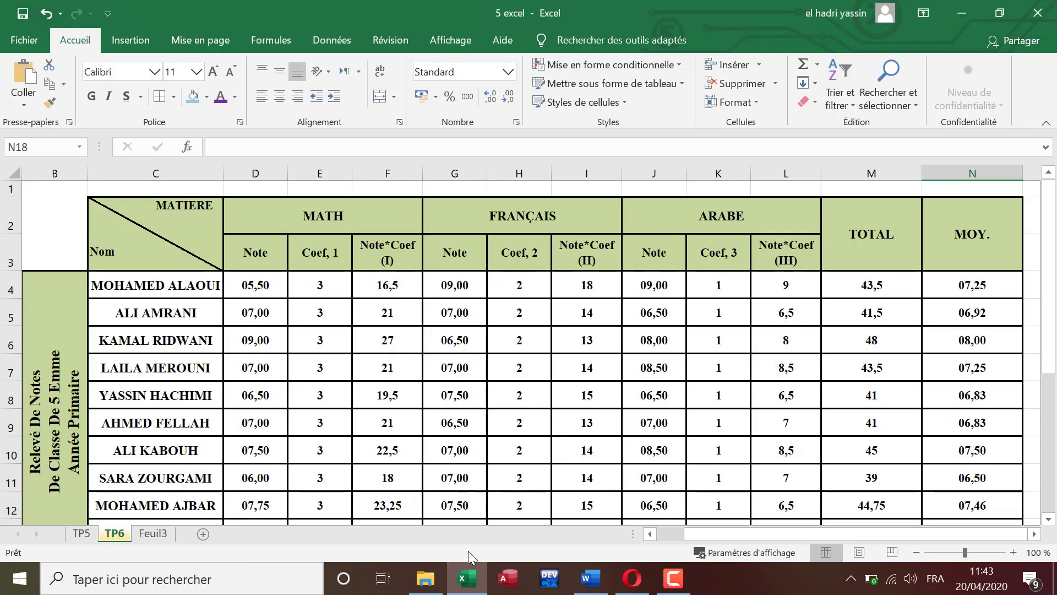
{"action": "scroll", "coordinate": [406, 302], "scroll_direction": "down", "scroll_amount": 1}
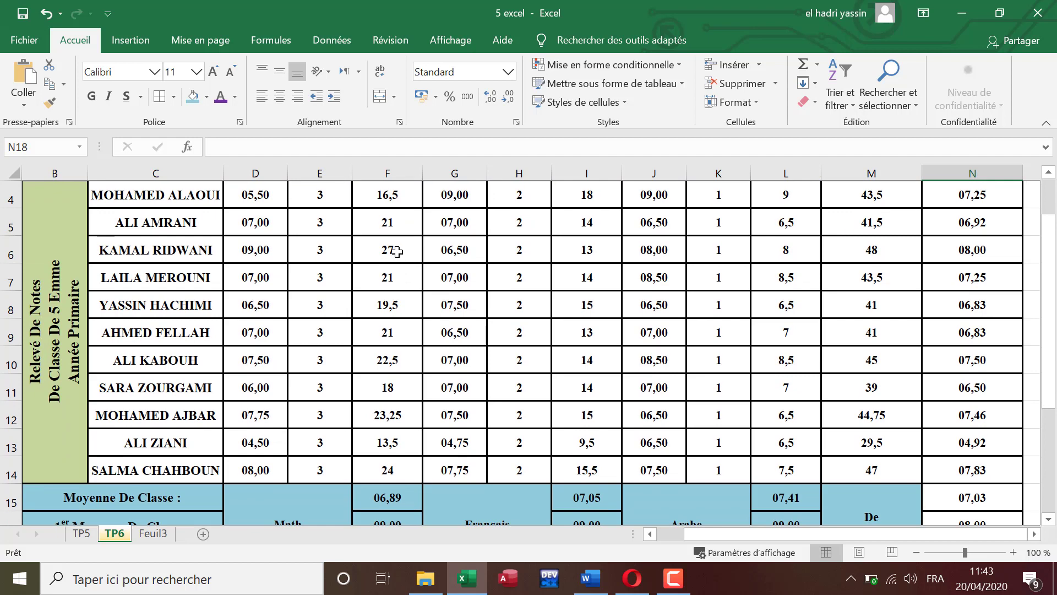
{"action": "scroll", "coordinate": [402, 298], "scroll_direction": "up", "scroll_amount": 1}
{"action": "left_click_drag", "start_coordinate": [399, 284], "coordinate": [415, 522]}
{"action": "left_click_drag", "start_coordinate": [595, 286], "coordinate": [630, 474]}
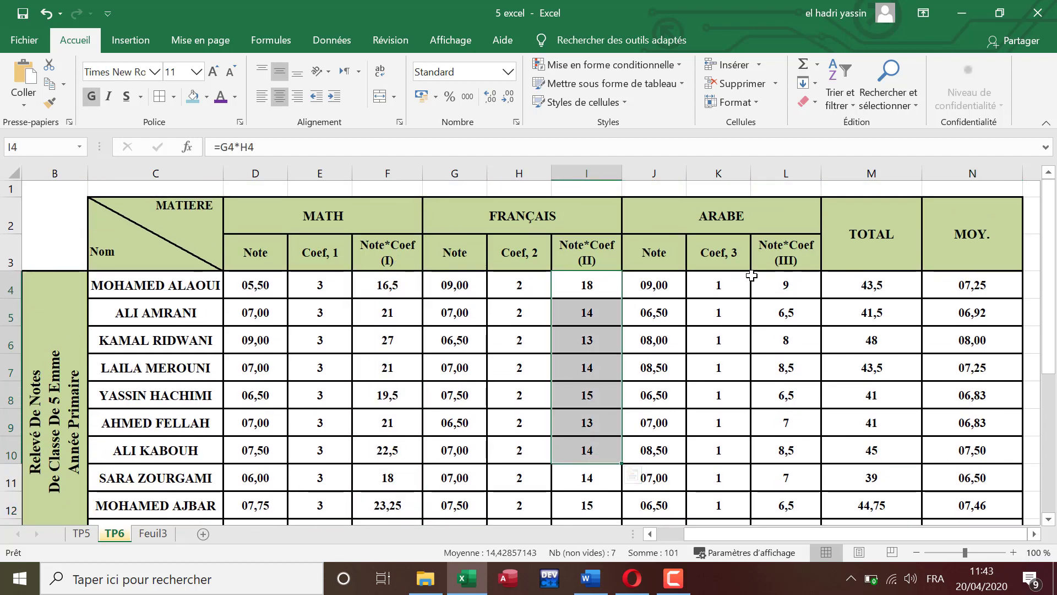
{"action": "left_click_drag", "start_coordinate": [786, 281], "coordinate": [983, 473]}
{"action": "scroll", "coordinate": [936, 478], "scroll_direction": "down", "scroll_amount": 1}
{"action": "scroll", "coordinate": [929, 477], "scroll_direction": "down", "scroll_amount": 1}
{"action": "left_click_drag", "start_coordinate": [402, 413], "coordinate": [404, 471]}
{"action": "left_click_drag", "start_coordinate": [587, 408], "coordinate": [595, 469]}
{"action": "left_click_drag", "start_coordinate": [778, 418], "coordinate": [814, 467]}
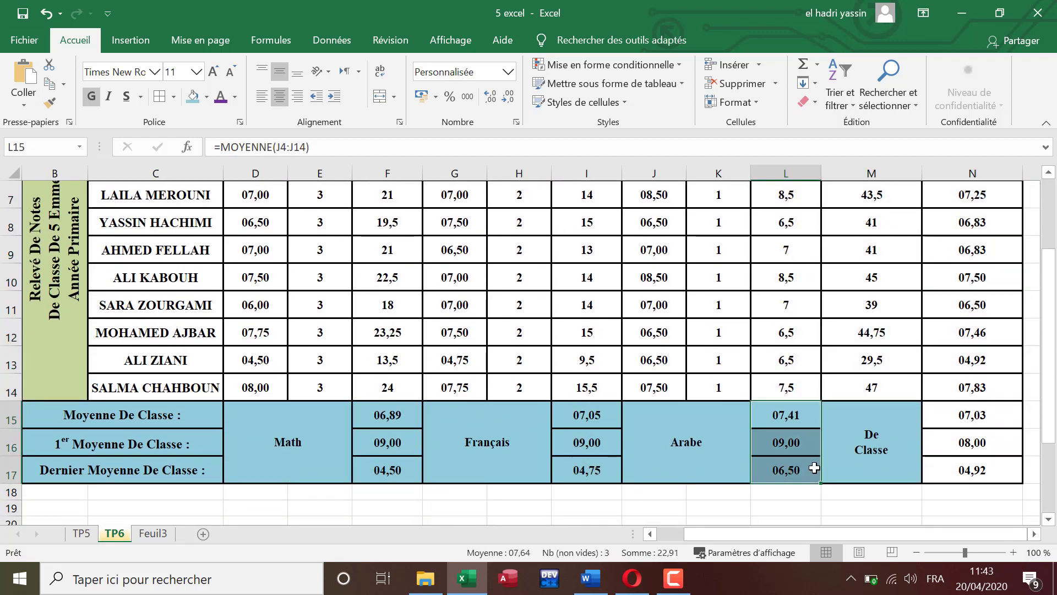
{"action": "left_click", "coordinate": [677, 591]}
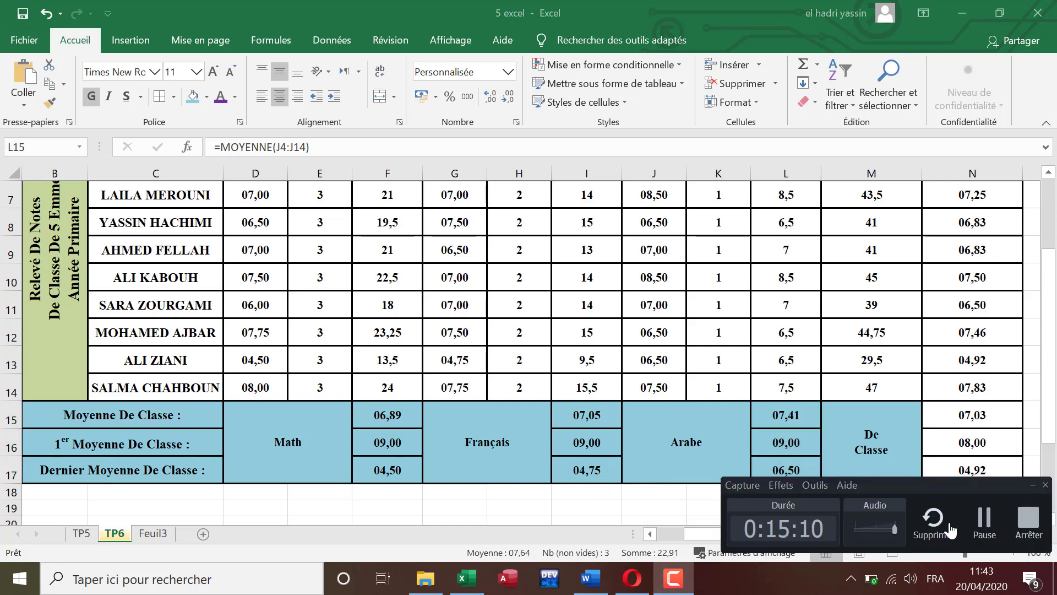
{"action": "left_click", "coordinate": [986, 521]}
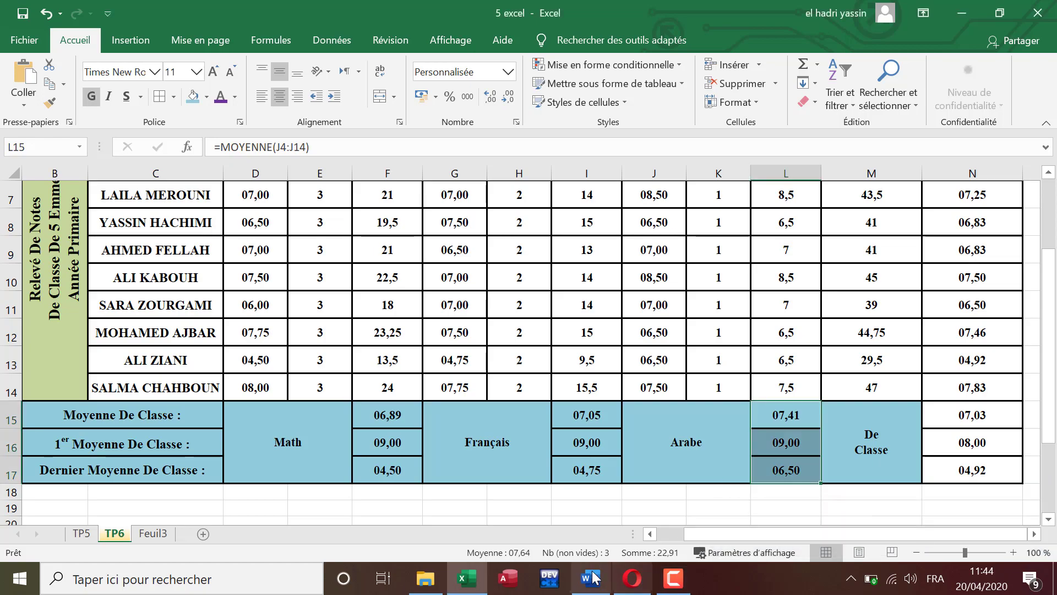
Step: Switch to the Word instructions and review the data protection and Publipostage items on page 11
{"action": "left_click", "coordinate": [590, 578]}
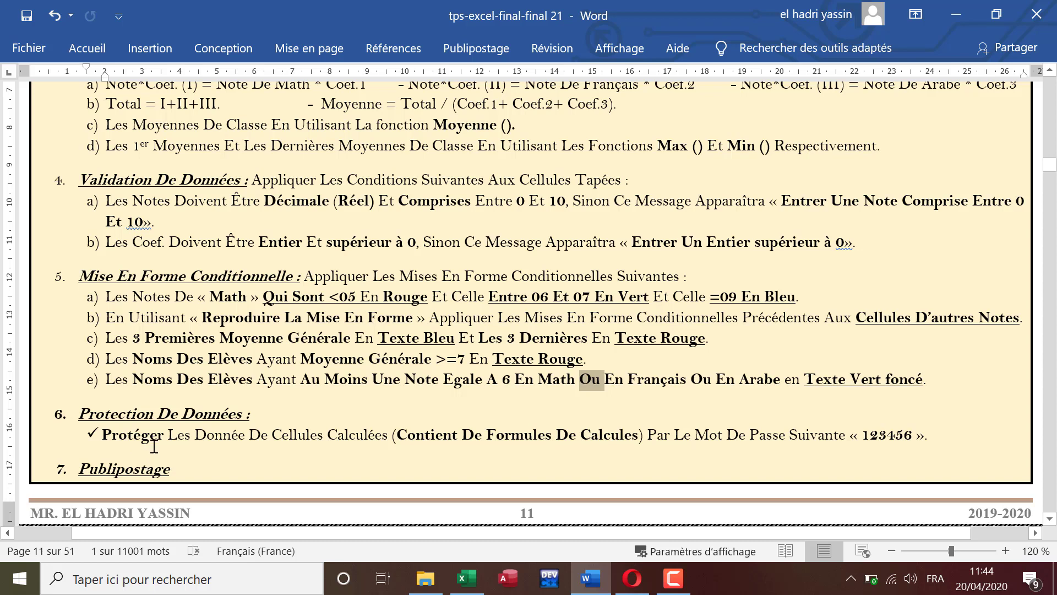
{"action": "left_click", "coordinate": [473, 580]}
{"action": "left_click", "coordinate": [473, 581]}
{"action": "left_click", "coordinate": [673, 578]}
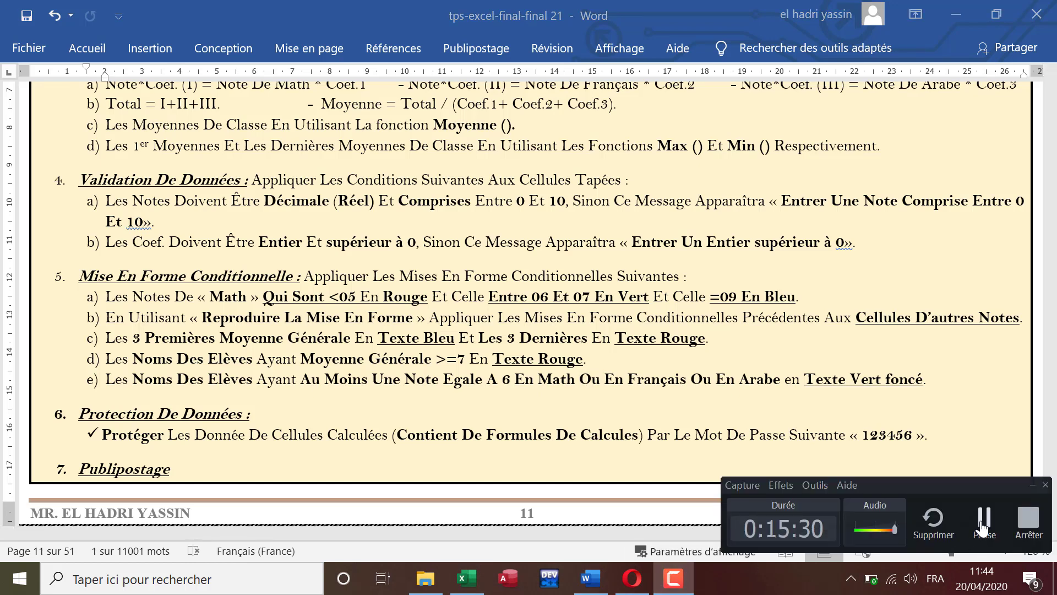
{"action": "left_click", "coordinate": [983, 520]}
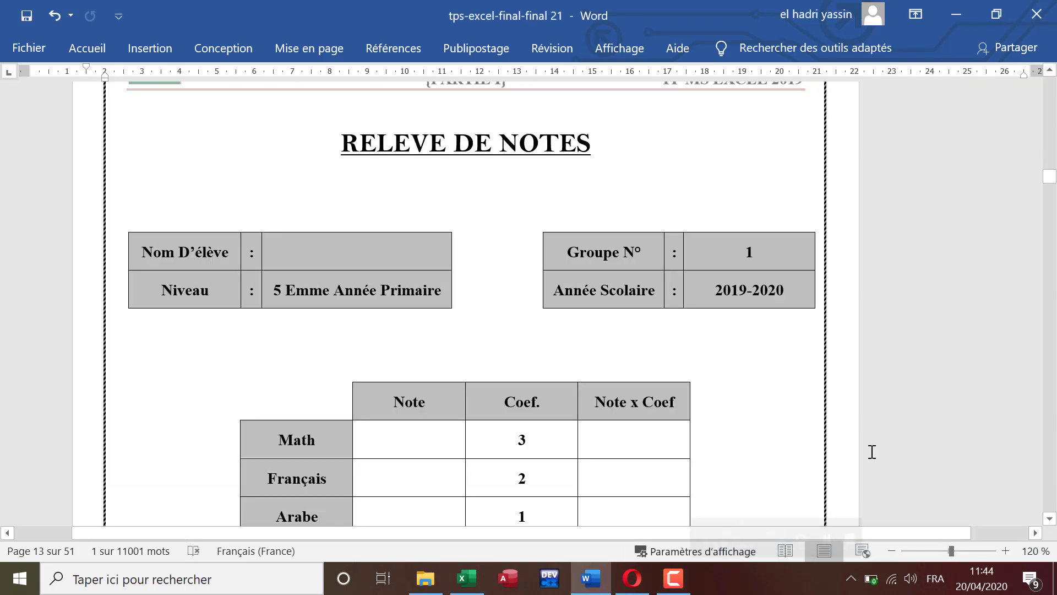
Step: Examine the RELEVE DE NOTES mail merge template on page 13 and the source grade table on page 10
{"action": "scroll", "coordinate": [872, 451], "scroll_direction": "up", "scroll_amount": 2}
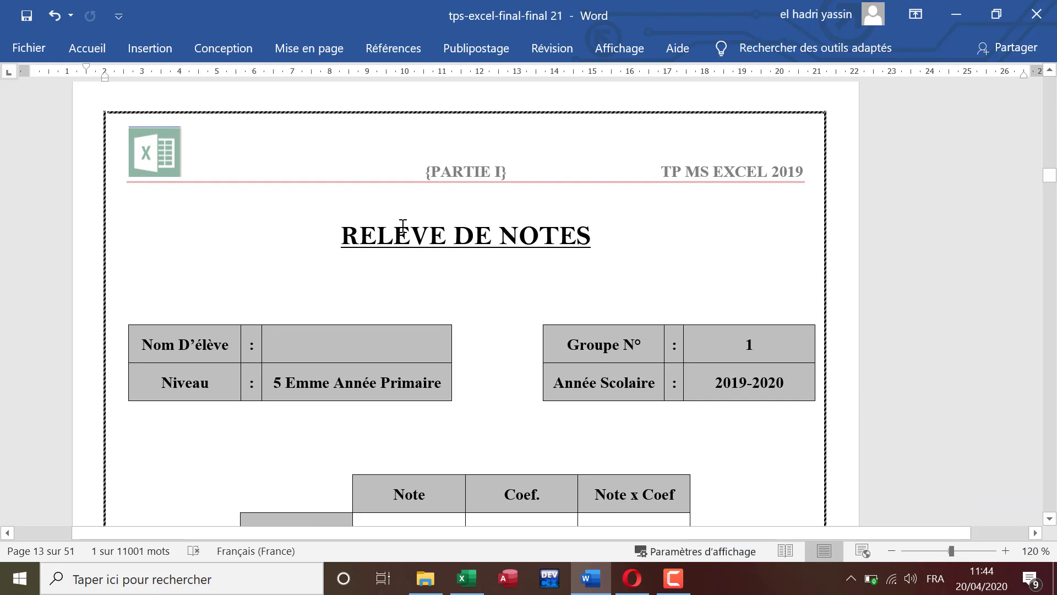
{"action": "scroll", "coordinate": [429, 249], "scroll_direction": "down", "scroll_amount": 2}
{"action": "scroll", "coordinate": [432, 224], "scroll_direction": "up", "scroll_amount": 1}
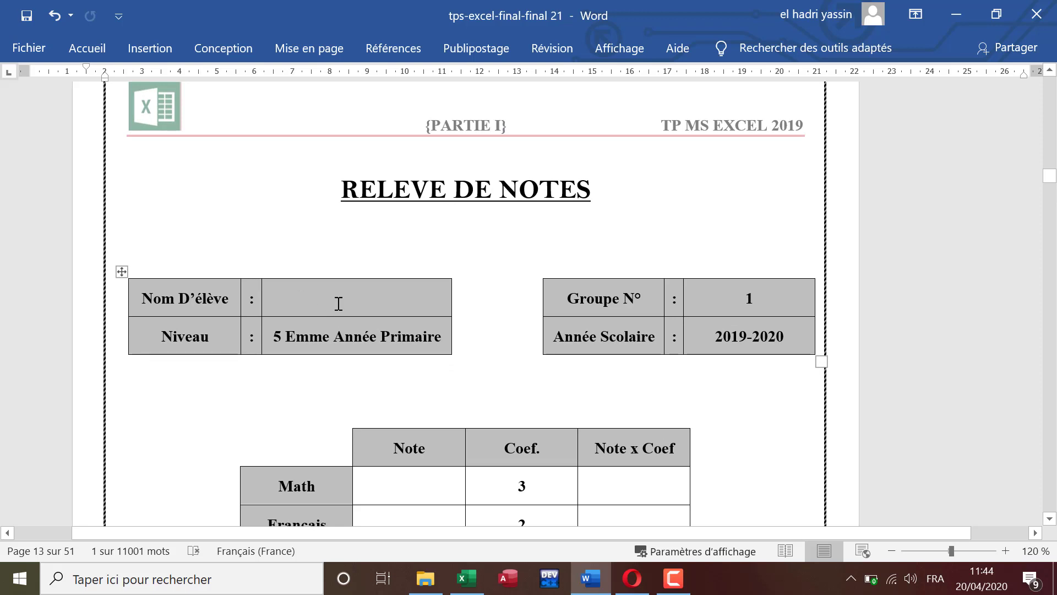
{"action": "scroll", "coordinate": [736, 303], "scroll_direction": "down", "scroll_amount": 3}
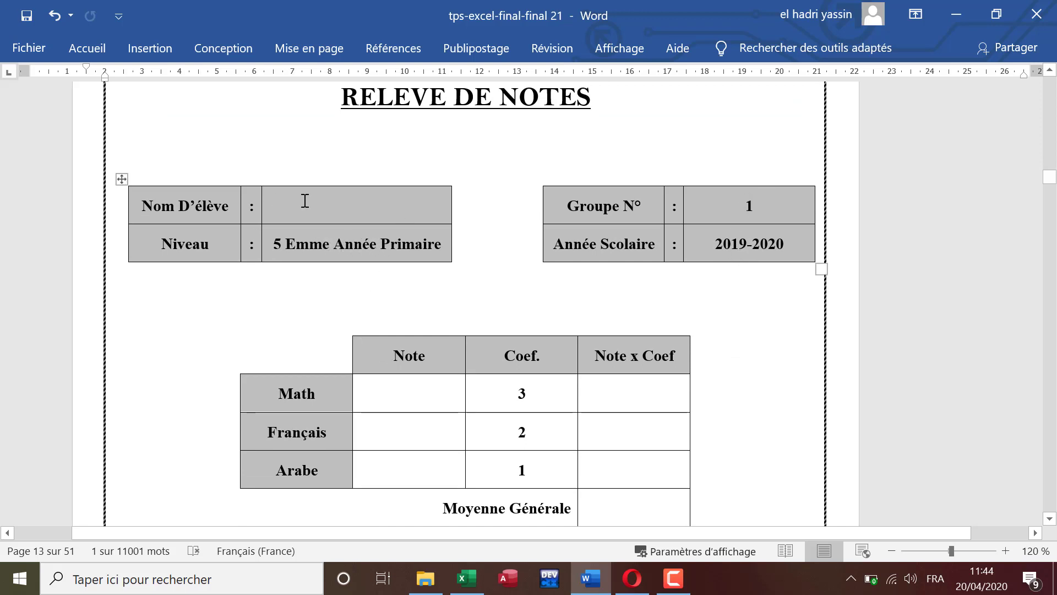
{"action": "scroll", "coordinate": [338, 270], "scroll_direction": "down", "scroll_amount": 2}
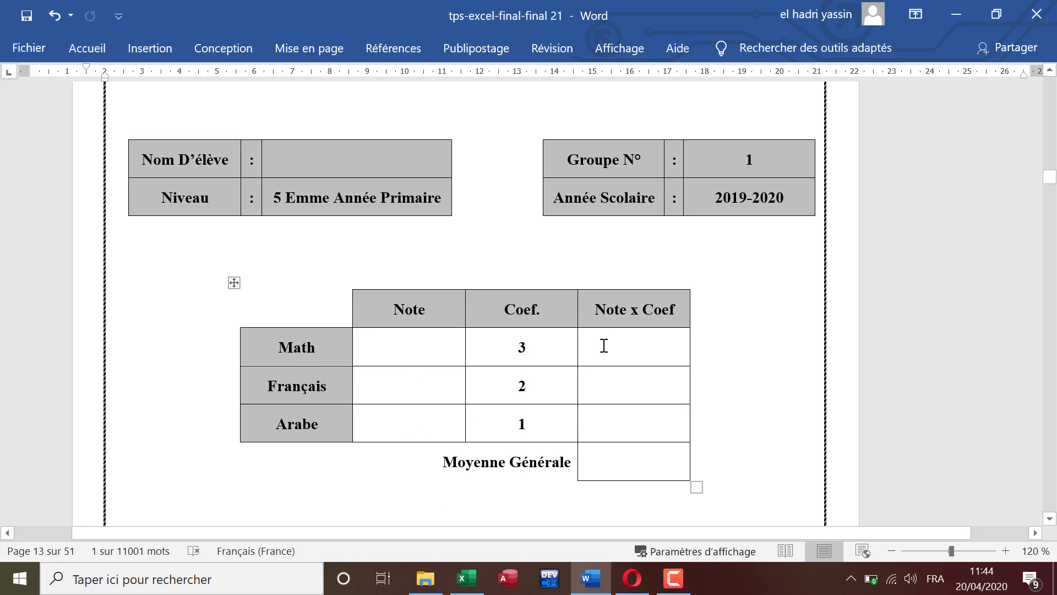
{"action": "left_click", "coordinate": [658, 462]}
{"action": "scroll", "coordinate": [667, 454], "scroll_direction": "down", "scroll_amount": 5}
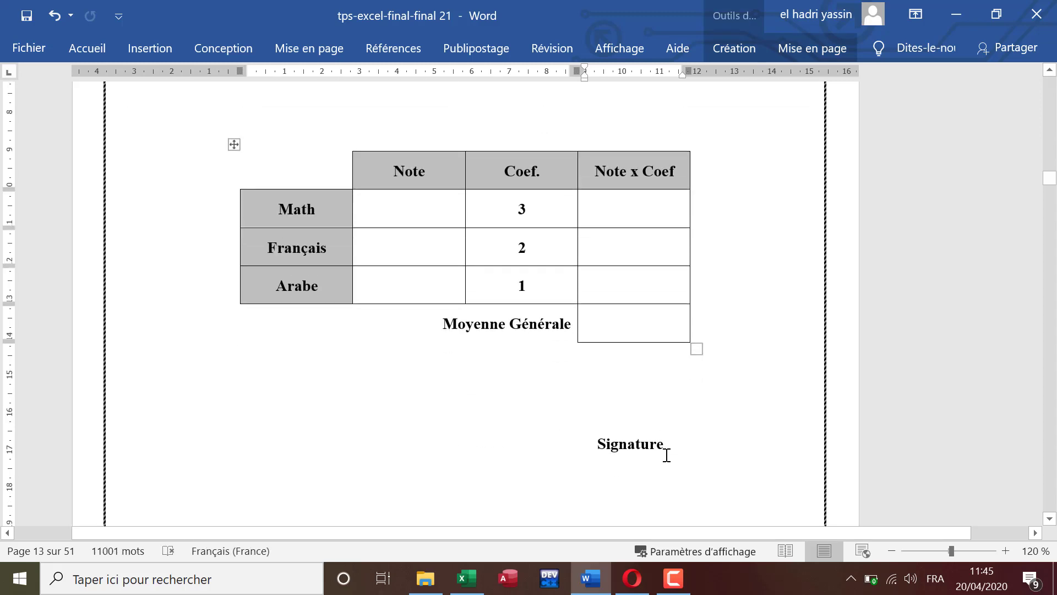
{"action": "scroll", "coordinate": [667, 459], "scroll_direction": "up", "scroll_amount": 5}
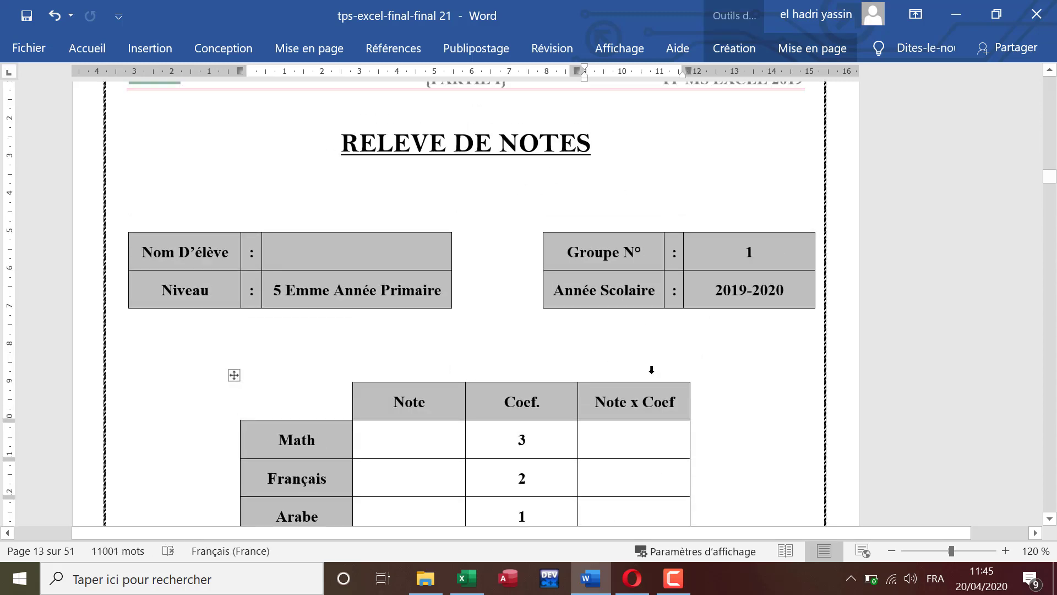
{"action": "scroll", "coordinate": [618, 331], "scroll_direction": "down", "scroll_amount": 5}
{"action": "scroll", "coordinate": [618, 360], "scroll_direction": "up", "scroll_amount": 5}
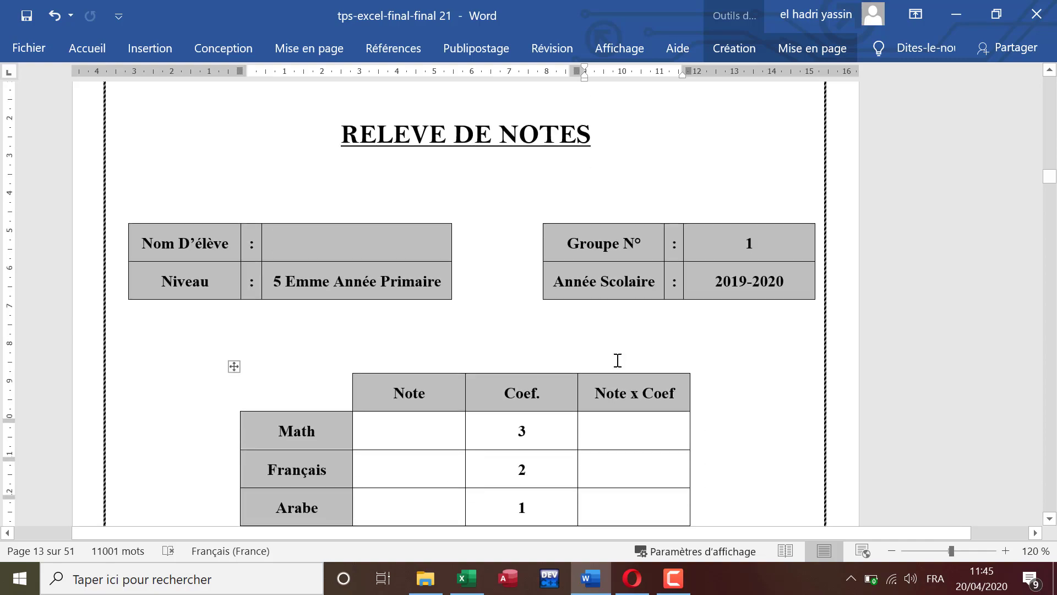
{"action": "scroll", "coordinate": [618, 360], "scroll_direction": "up", "scroll_amount": 10}
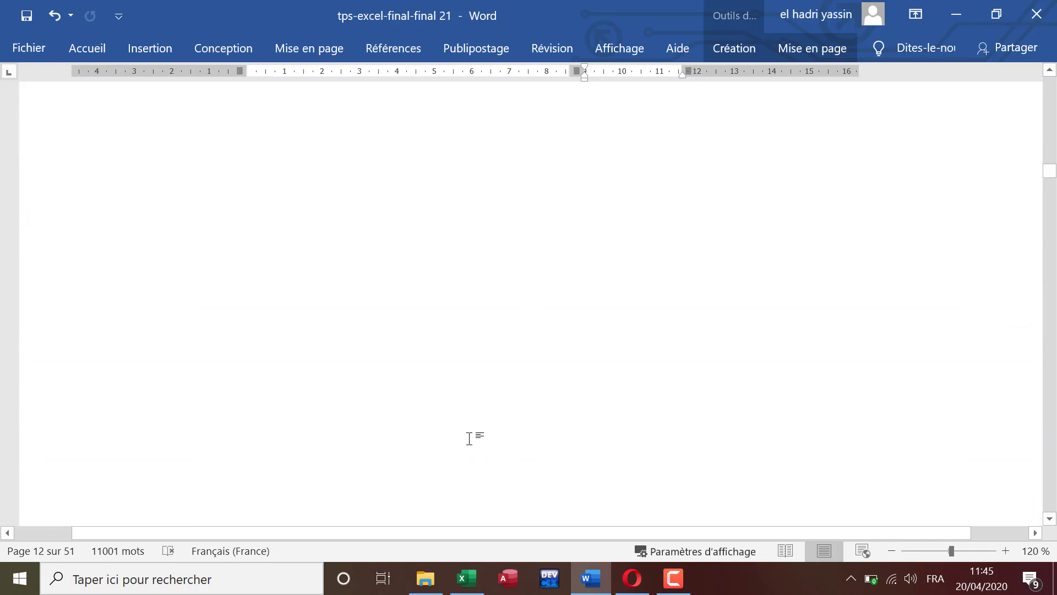
{"action": "scroll", "coordinate": [469, 438], "scroll_direction": "up", "scroll_amount": 15}
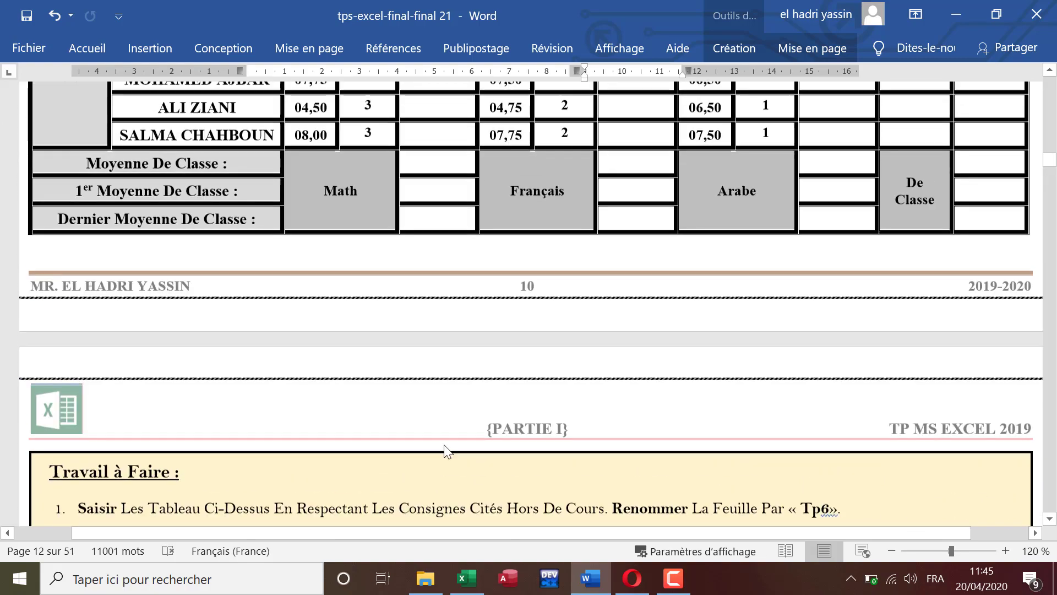
{"action": "scroll", "coordinate": [446, 451], "scroll_direction": "up", "scroll_amount": 8}
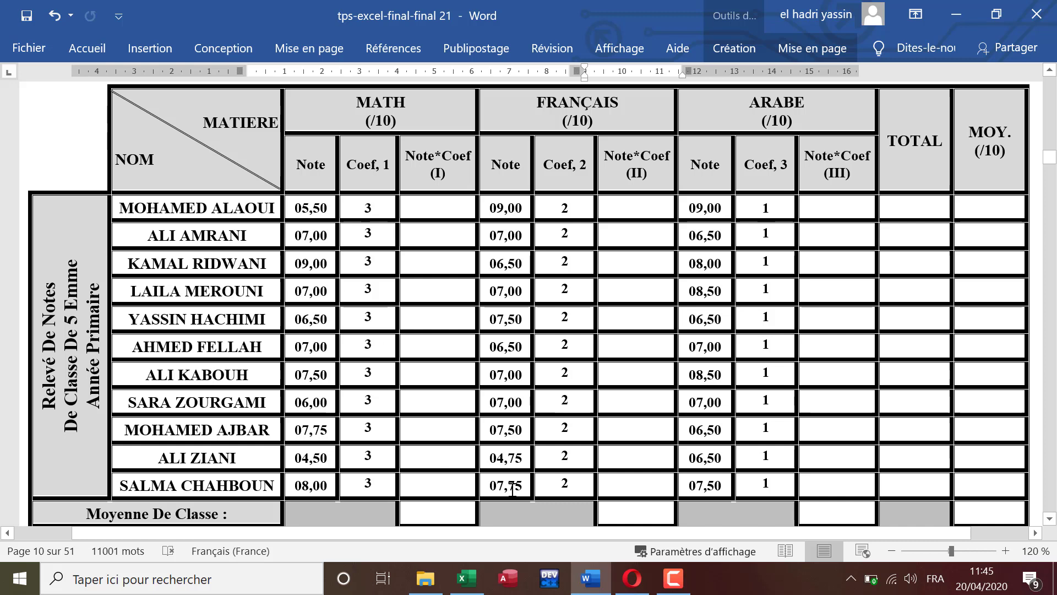
{"action": "mouse_move", "coordinate": [655, 580]}
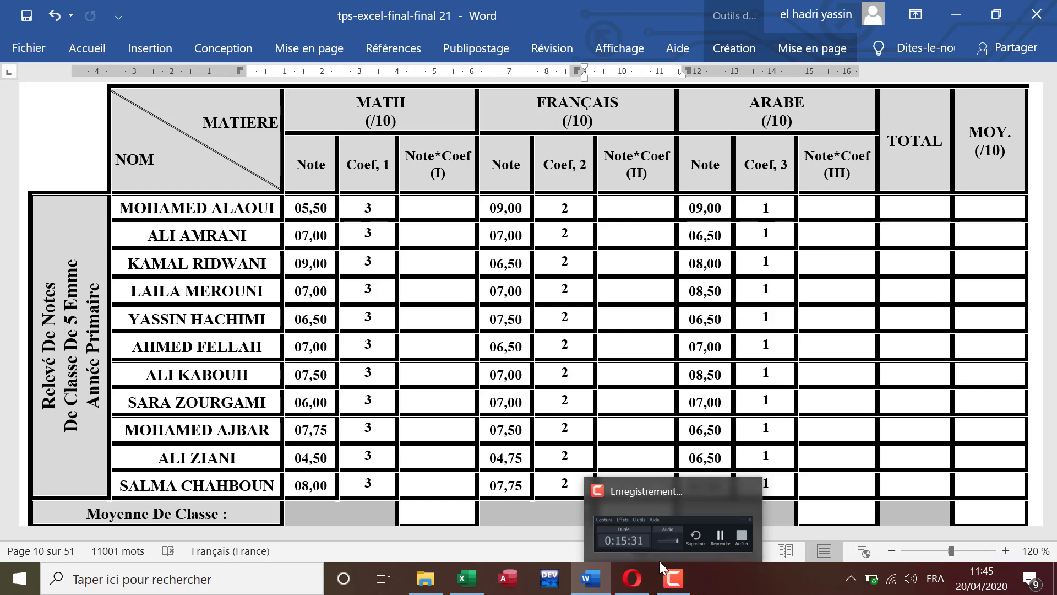
{"action": "mouse_move", "coordinate": [656, 557]}
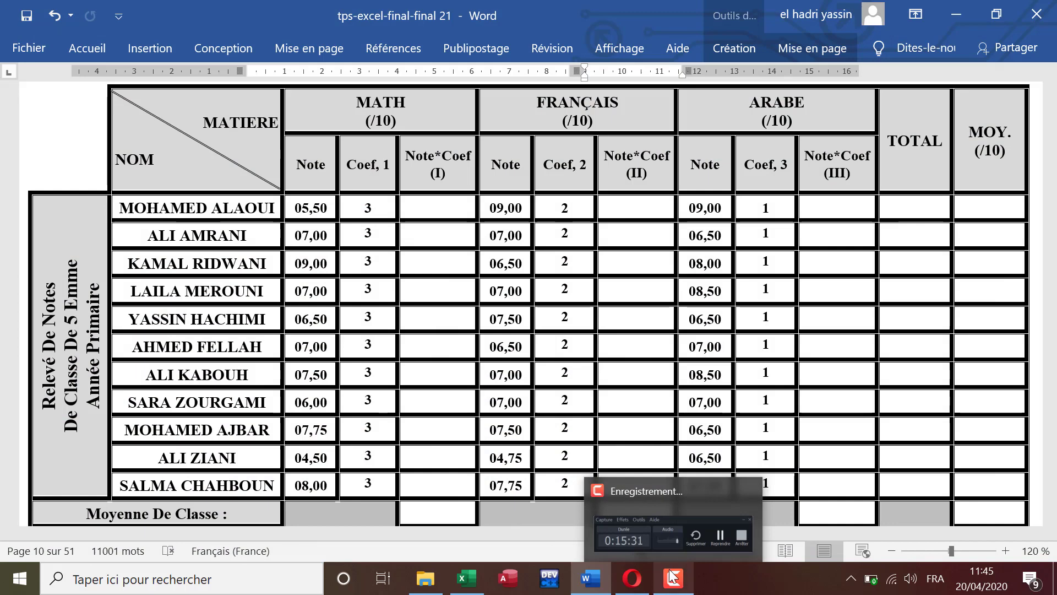
{"action": "mouse_move", "coordinate": [690, 493]}
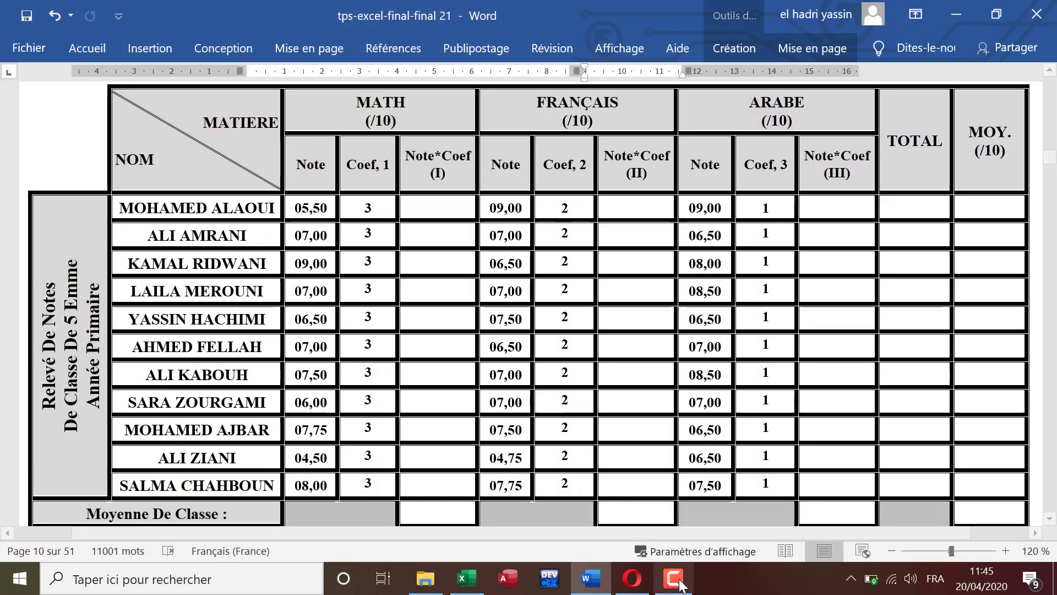
{"action": "left_click", "coordinate": [681, 584]}
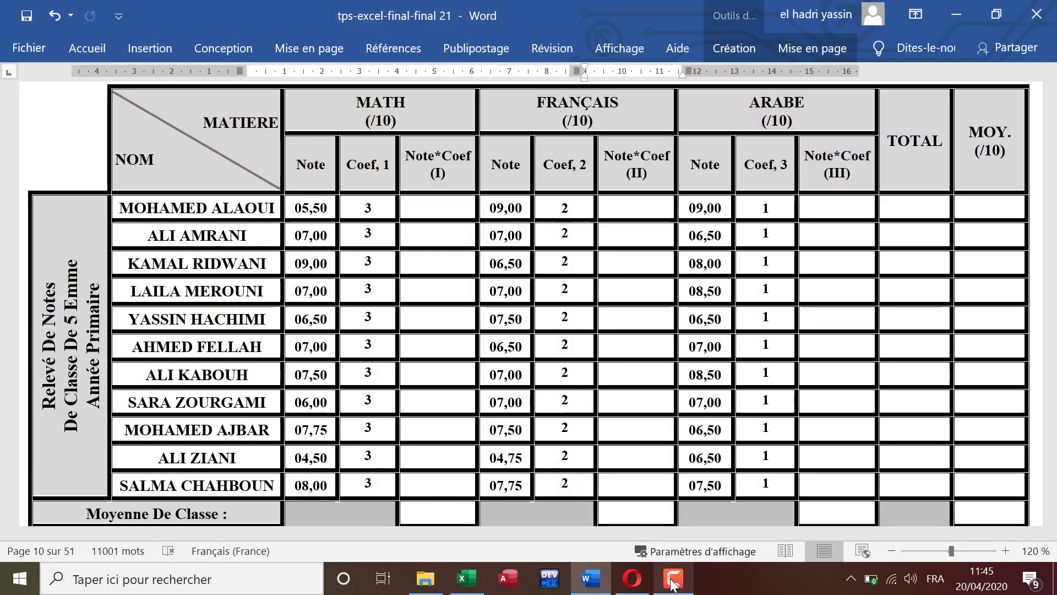